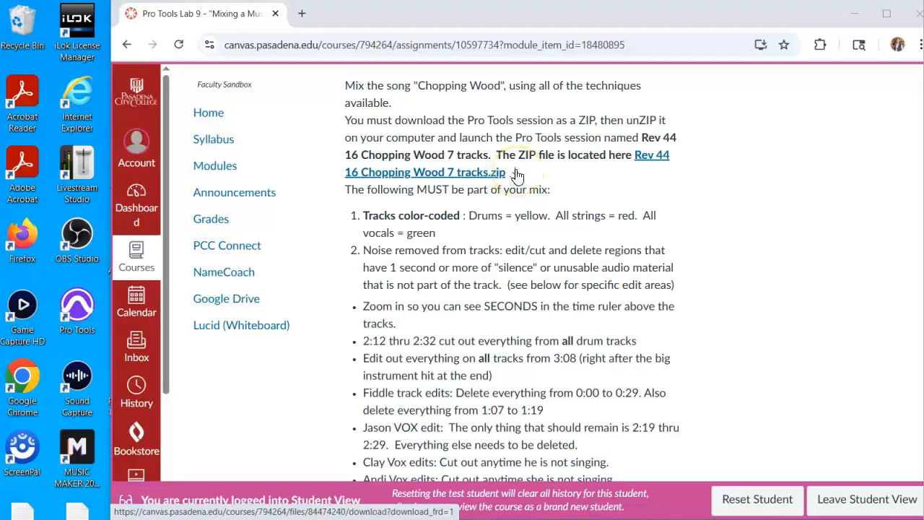
# Download Rev 44 16 Chopping Wood 7 tracks.zip from the assignment page and show it in the Downloads folder.
pyautogui.click(516, 173)
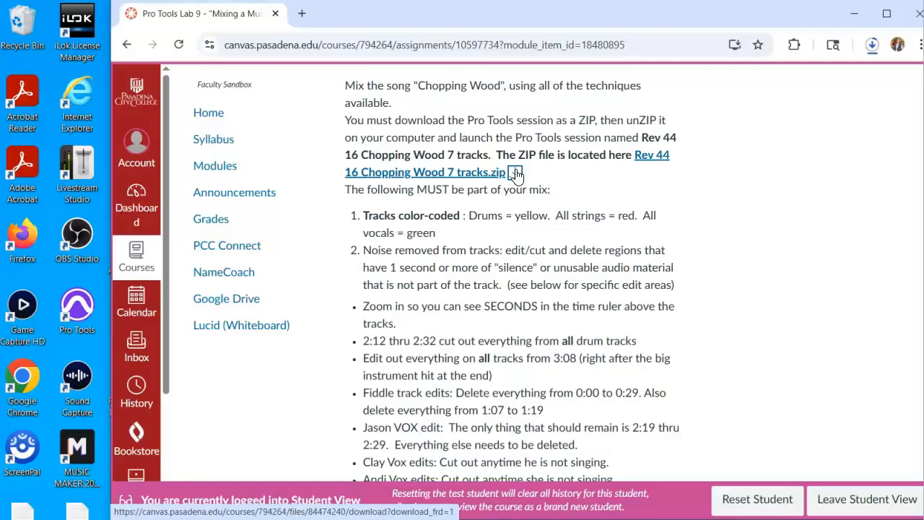
pyautogui.click(195, 519)
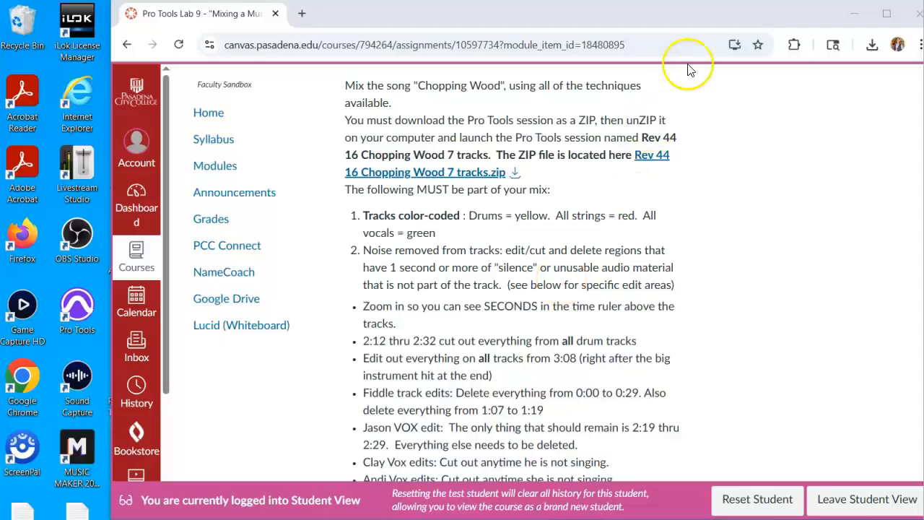
pyautogui.click(872, 48)
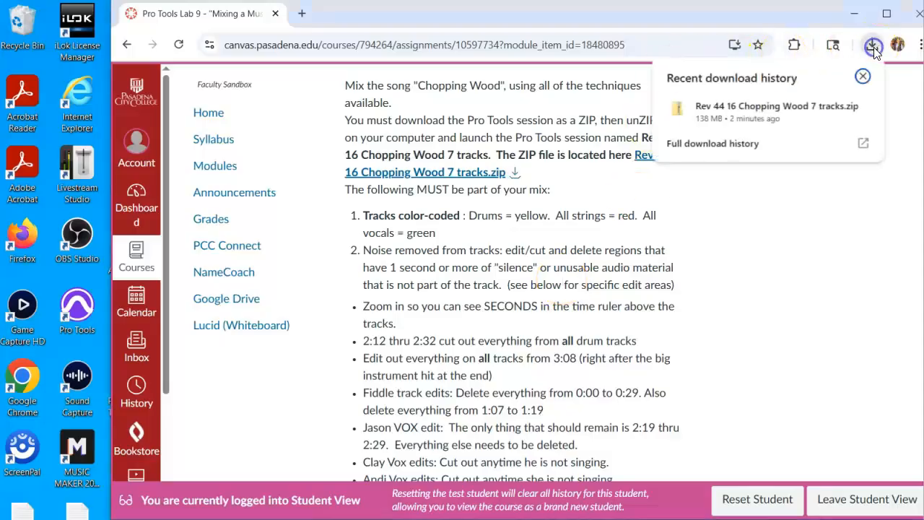
pyautogui.click(833, 108)
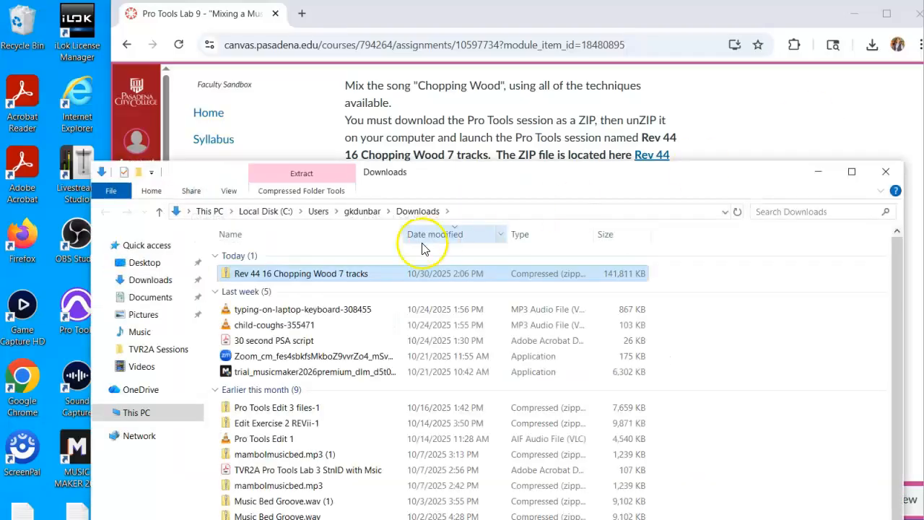
# Extract the Rev 44 16 Chopping Wood 7 tracks folder from the ZIP into the TVR2A Sessions folder.
pyautogui.doubleClick(224, 274)
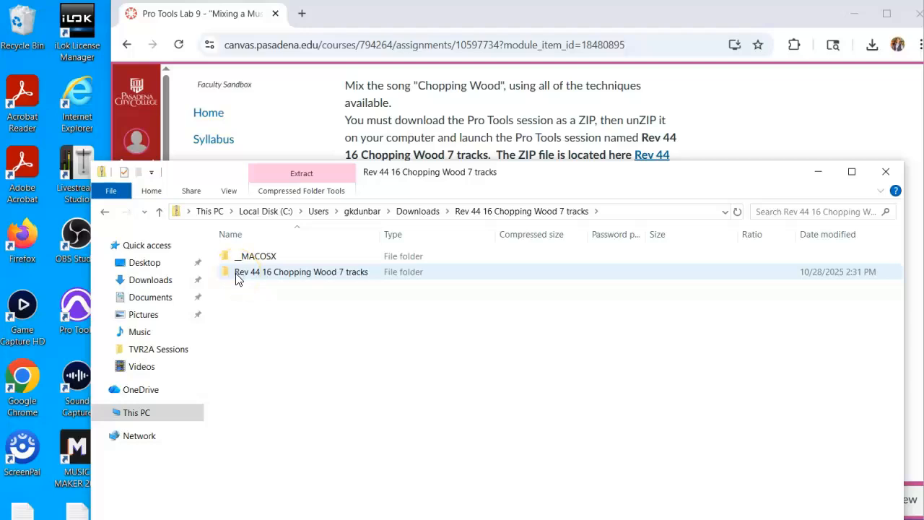
pyautogui.doubleClick(227, 274)
pyautogui.moveTo(224, 273); pyautogui.dragTo(153, 352)
pyautogui.click(154, 351)
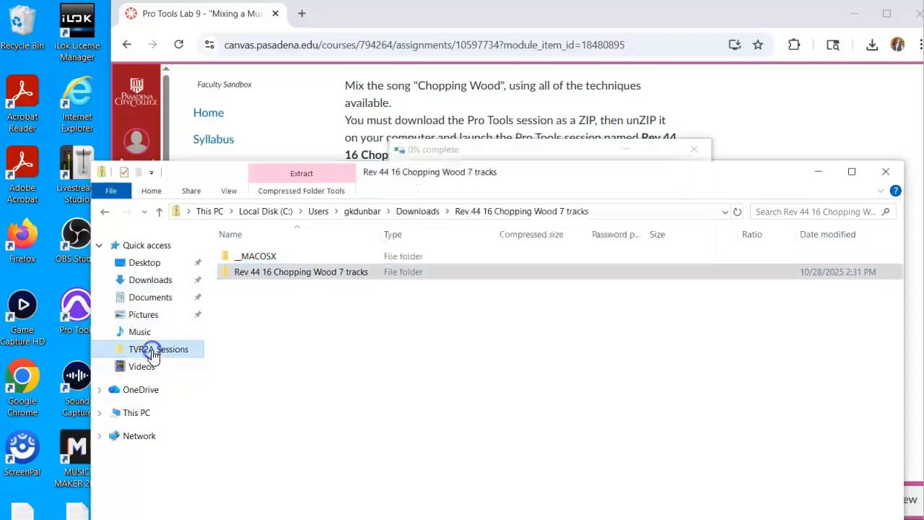
# Launch the Rev 44 16 Chopping Wood 7 tracks session in Pro Tools from its folder in TVR2A Sessions.
pyautogui.click(161, 354)
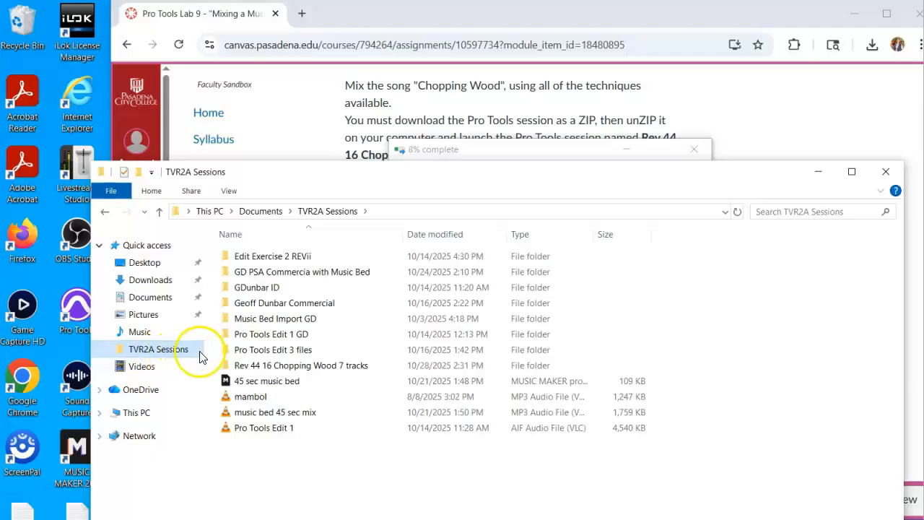
pyautogui.doubleClick(257, 366)
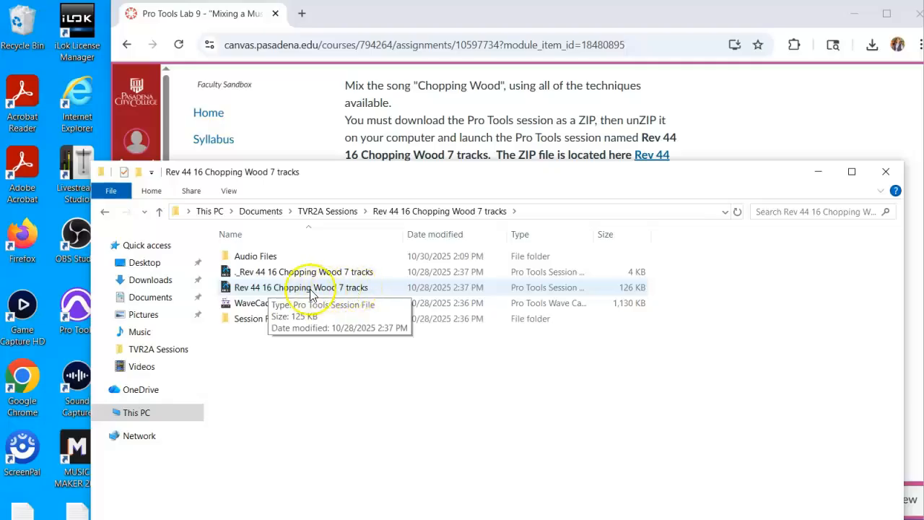
pyautogui.doubleClick(241, 289)
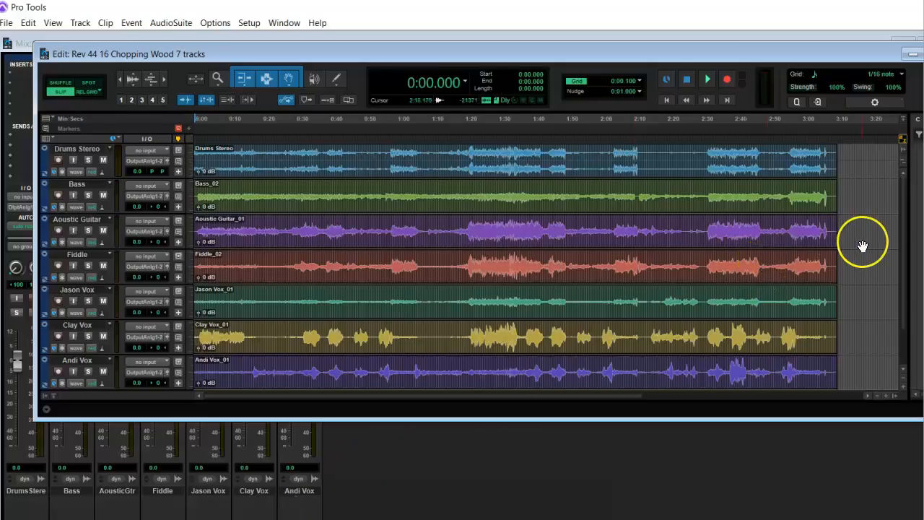
pyautogui.moveTo(905, 241); pyautogui.dragTo(901, 213)
pyautogui.click(694, 175)
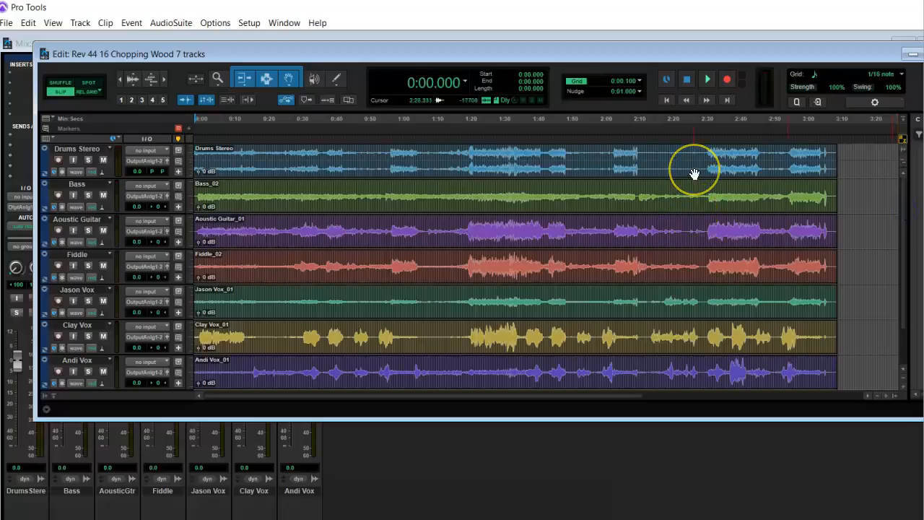
pyautogui.click(625, 192)
pyautogui.click(610, 224)
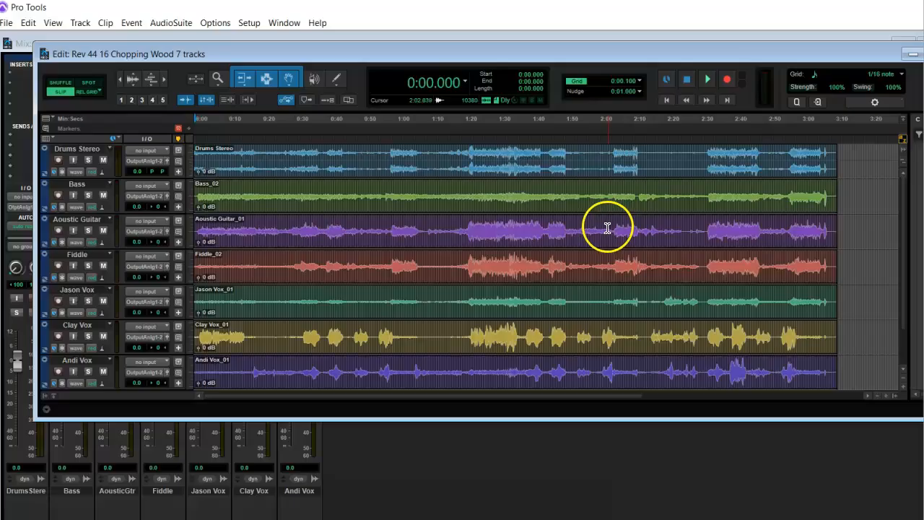
pyautogui.click(268, 238)
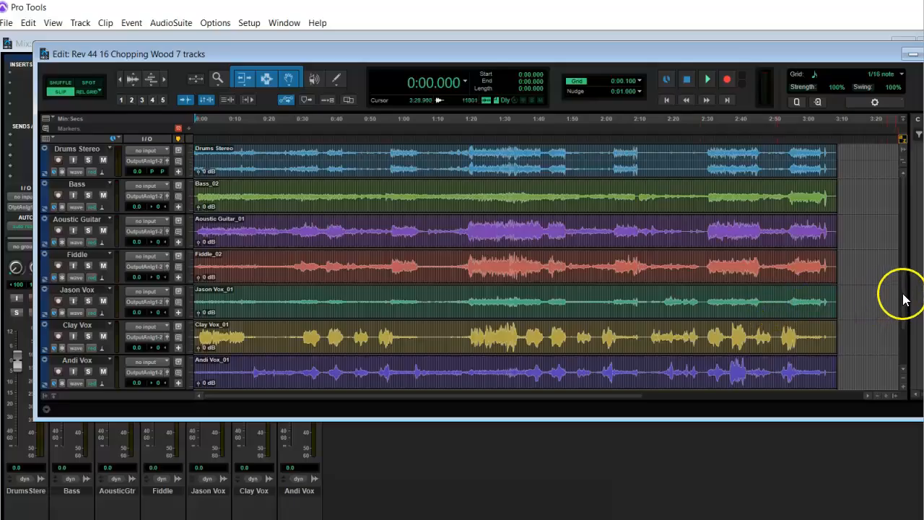
pyautogui.scroll(-2, 902, 325)
pyautogui.scroll(2, 897, 320)
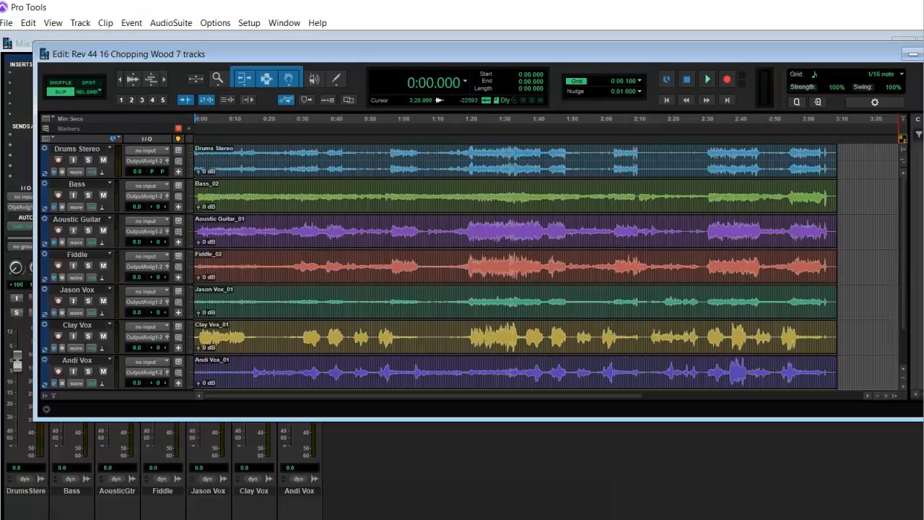
# Resize the Edit window to fit the screen, then switch to the Mix window and back to the Edit window.
pyautogui.moveTo(923, 418); pyautogui.dragTo(913, 511)
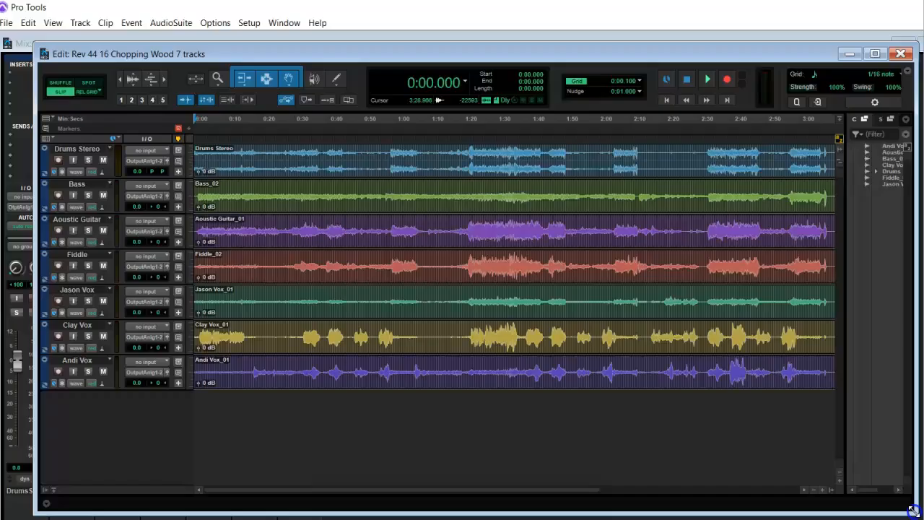
pyautogui.hotkey('ctrl', '=')
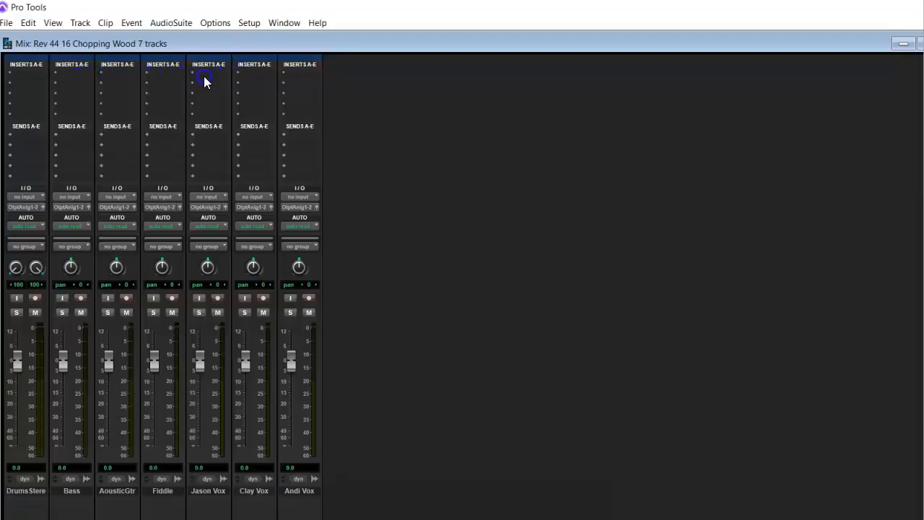
pyautogui.hotkey('ctrl', '=')
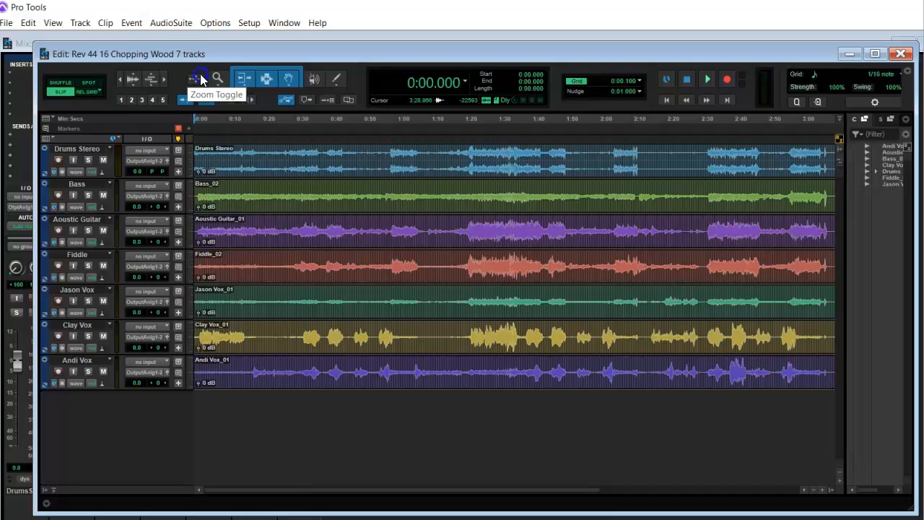
# Review the Playback Engine's output device, accept the settings, and place the playback cursor at 0:15.929 in the Fiddle track.
pyautogui.click(247, 22)
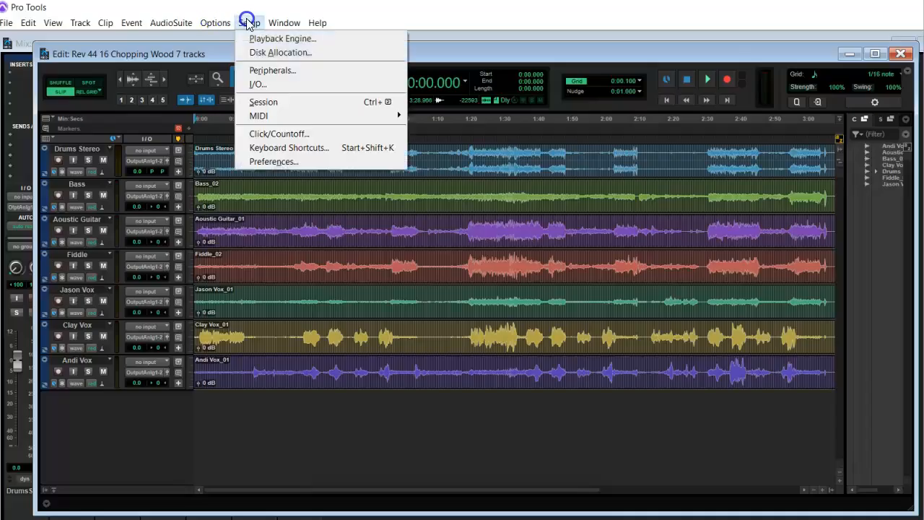
pyautogui.click(253, 38)
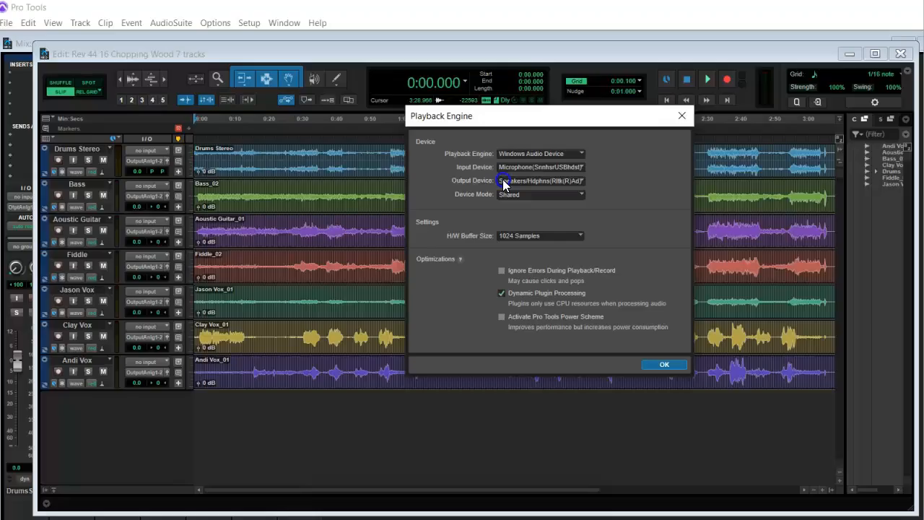
pyautogui.click(663, 365)
pyautogui.click(247, 267)
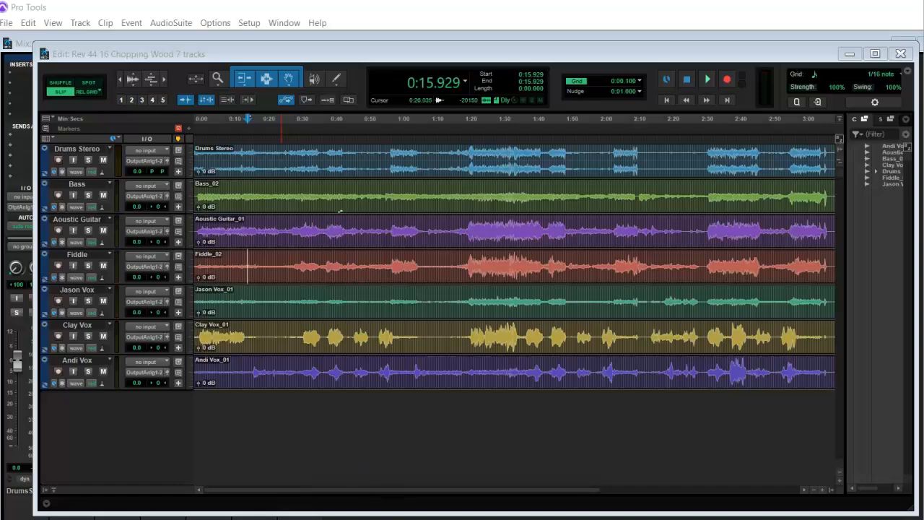
# Check the assignment's track color rules in the browser, and set the Pro Tools Mix window to hide Sends A-E and show Track Color.
pyautogui.click(426, 518)
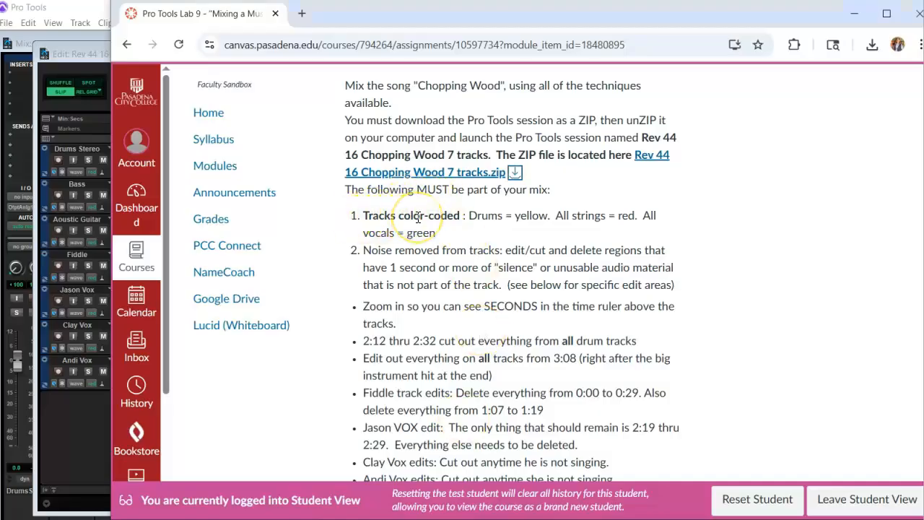
pyautogui.click(90, 424)
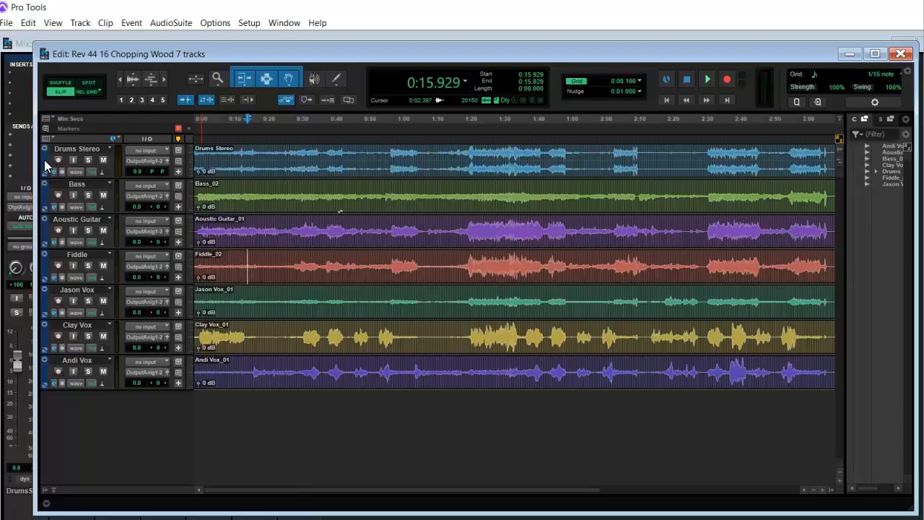
pyautogui.hotkey('ctrl', '=')
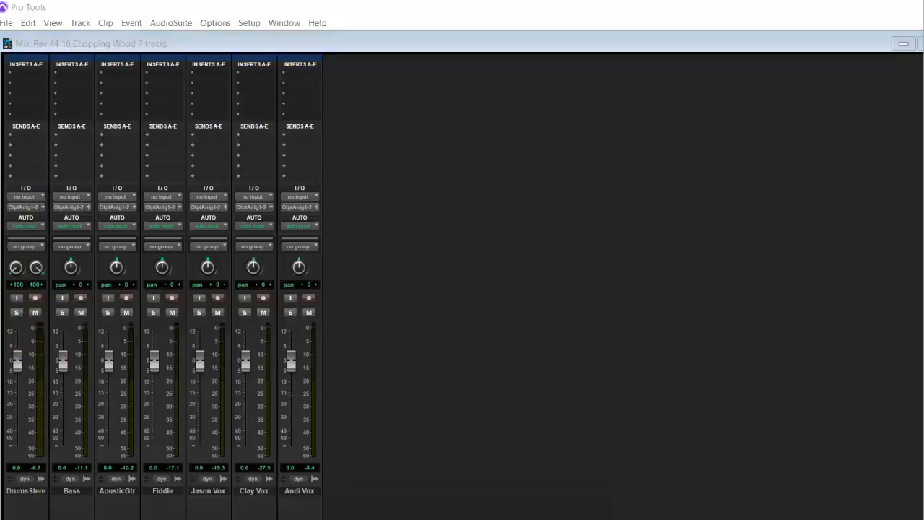
pyautogui.click(830, 249)
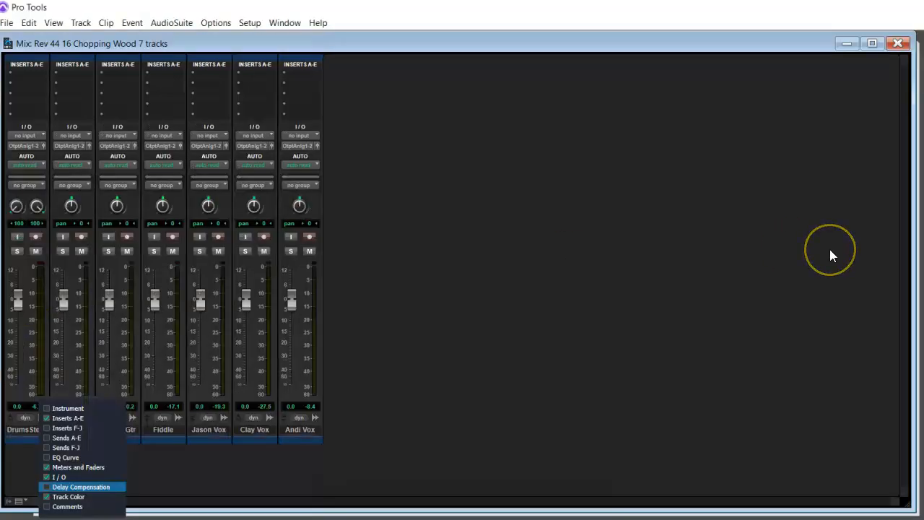
pyautogui.click(830, 249)
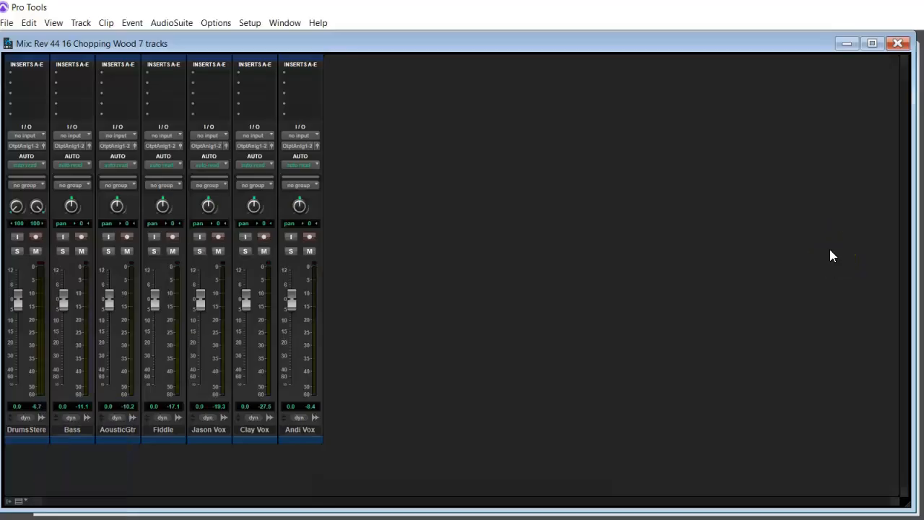
# Color the Drums Stereo track yellow with the Color Palette and move the palette clear of the track names.
pyautogui.doubleClick(31, 438)
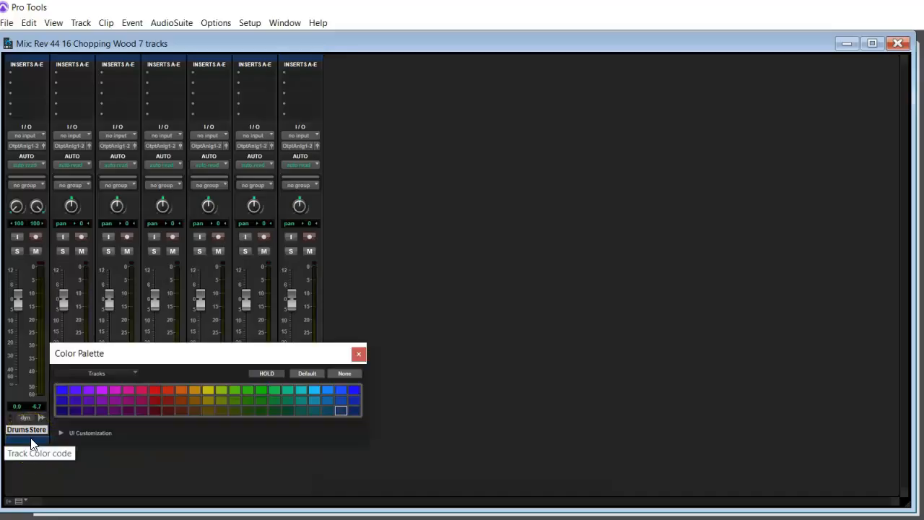
pyautogui.click(198, 394)
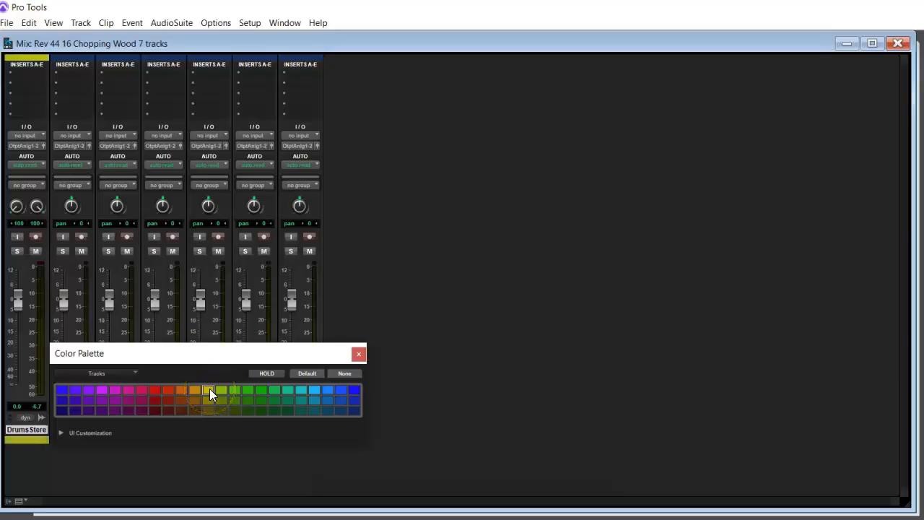
pyautogui.moveTo(250, 352); pyautogui.dragTo(356, 167)
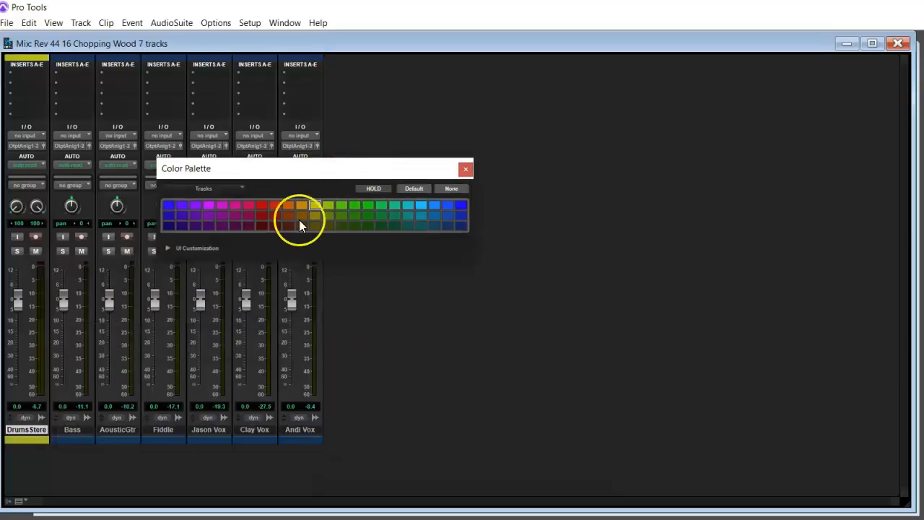
# Set the Track Header Saturation to 100 in the Color Palette's UI customization for tracks and close the palette.
pyautogui.click(170, 248)
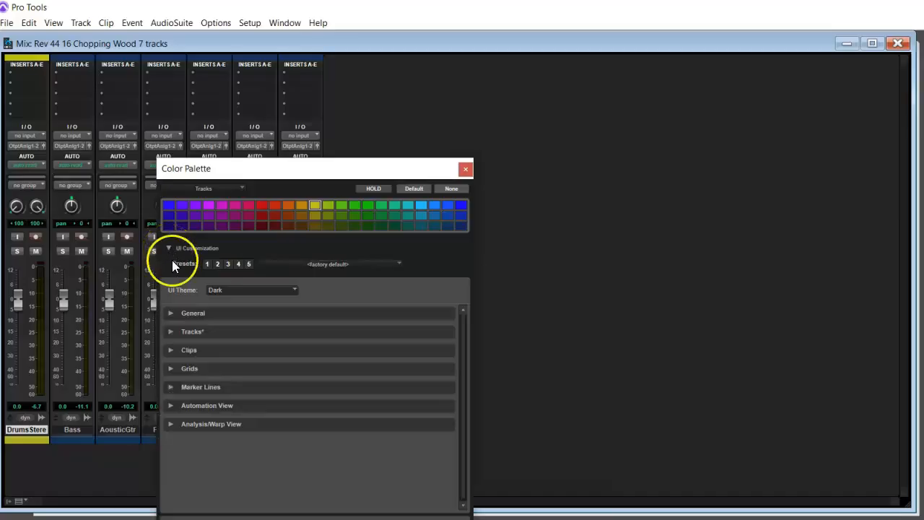
pyautogui.click(170, 332)
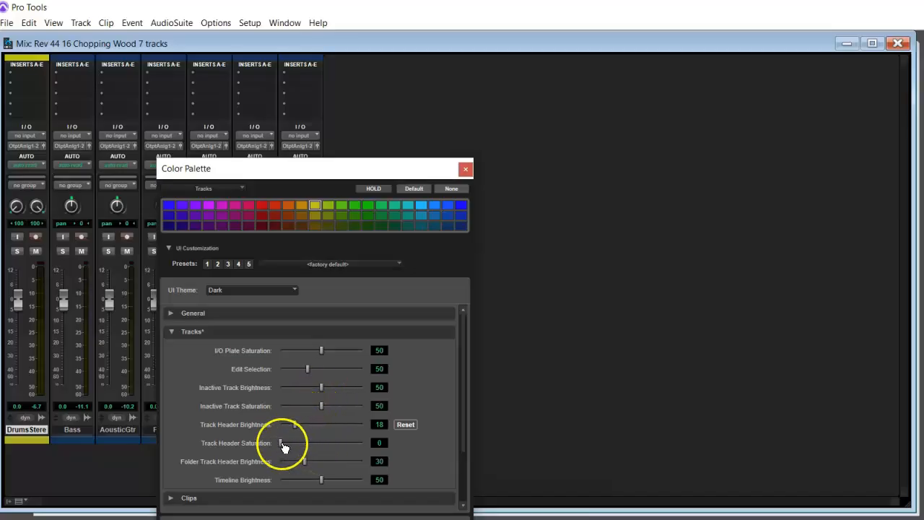
pyautogui.moveTo(283, 448); pyautogui.dragTo(372, 445)
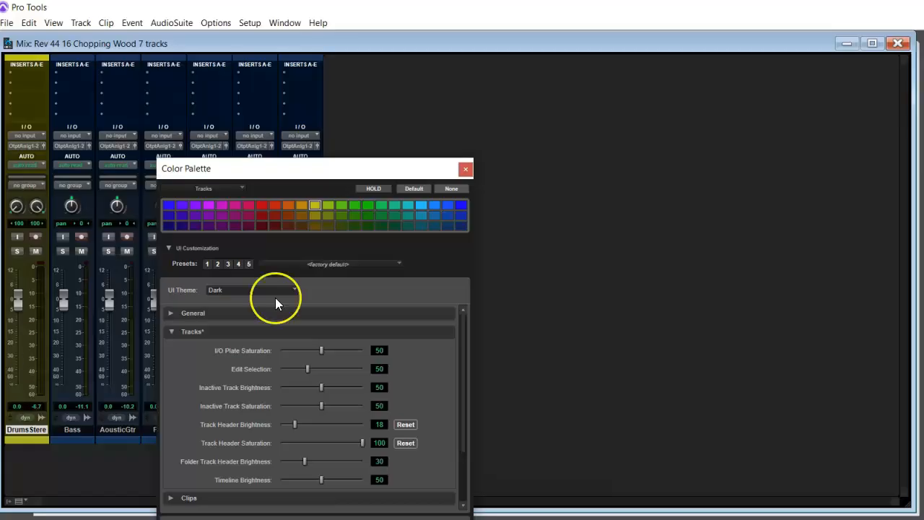
pyautogui.click(466, 169)
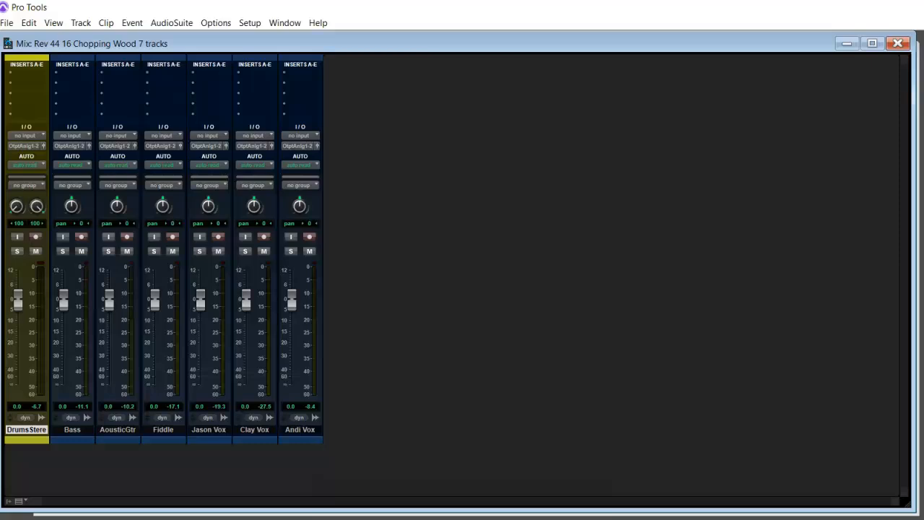
# Recheck the assignment's color rules, then color the Bass, Aoustic Guitar and Fiddle tracks dark red with the Color Palette and close it.
pyautogui.hotkey('alt', 'Tab')
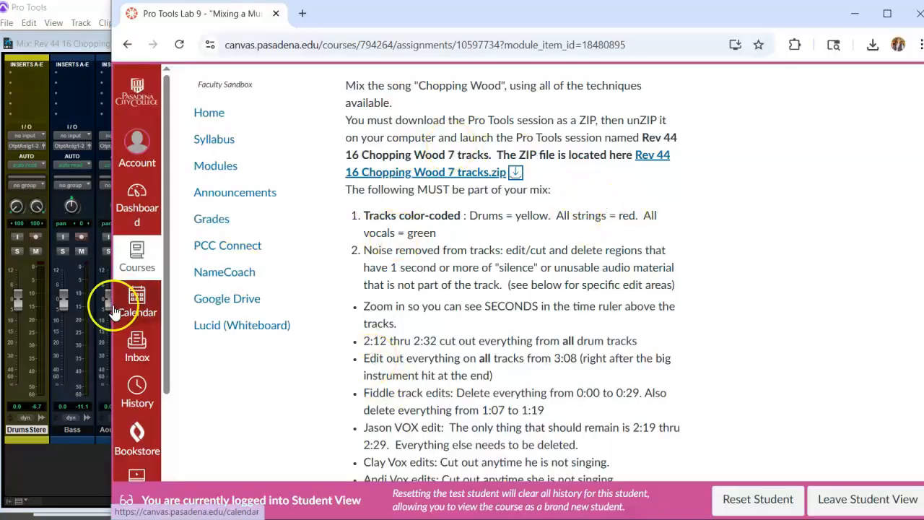
pyautogui.click(81, 461)
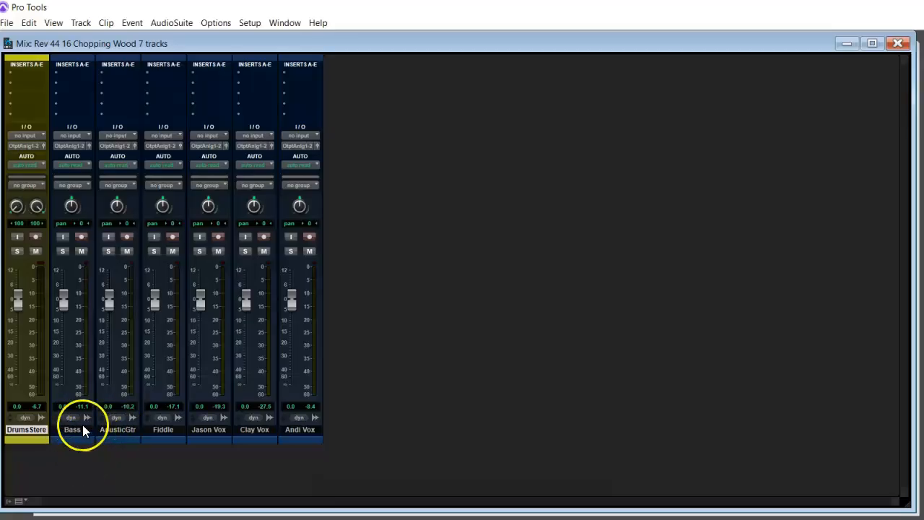
pyautogui.click(78, 430)
pyautogui.keyDown('shift'); pyautogui.click(116, 431); pyautogui.keyUp('shift')
pyautogui.keyDown('shift'); pyautogui.click(161, 431); pyautogui.keyUp('shift')
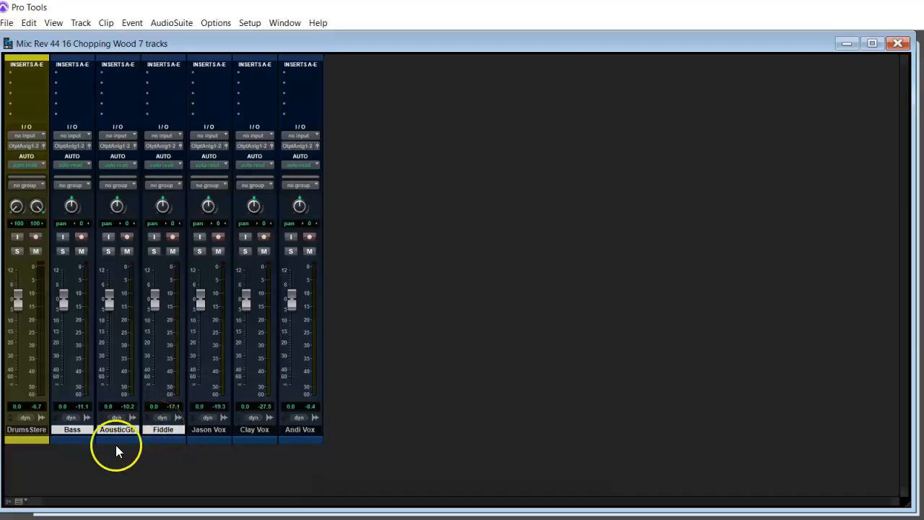
pyautogui.doubleClick(79, 439)
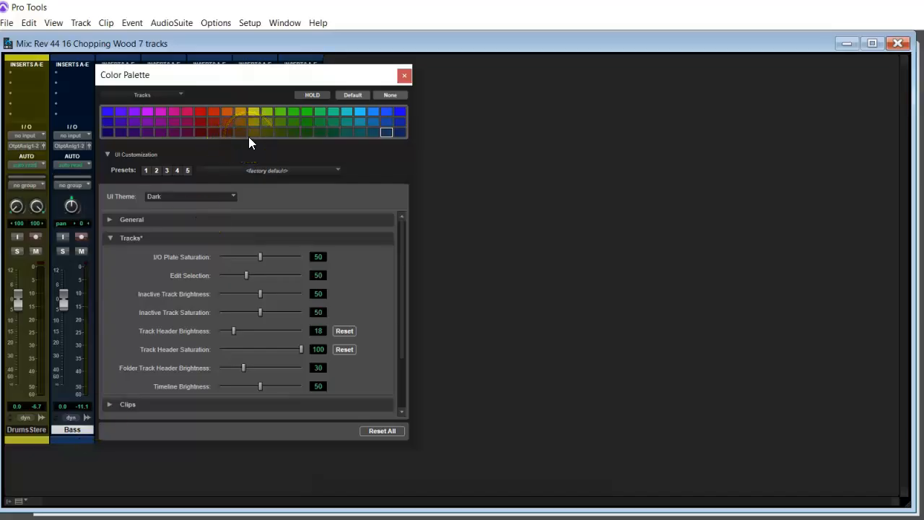
pyautogui.click(210, 110)
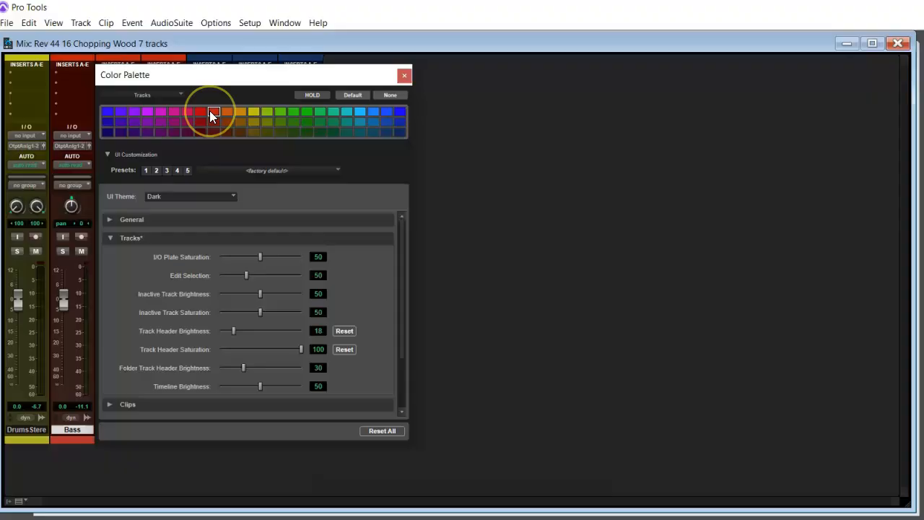
pyautogui.click(199, 123)
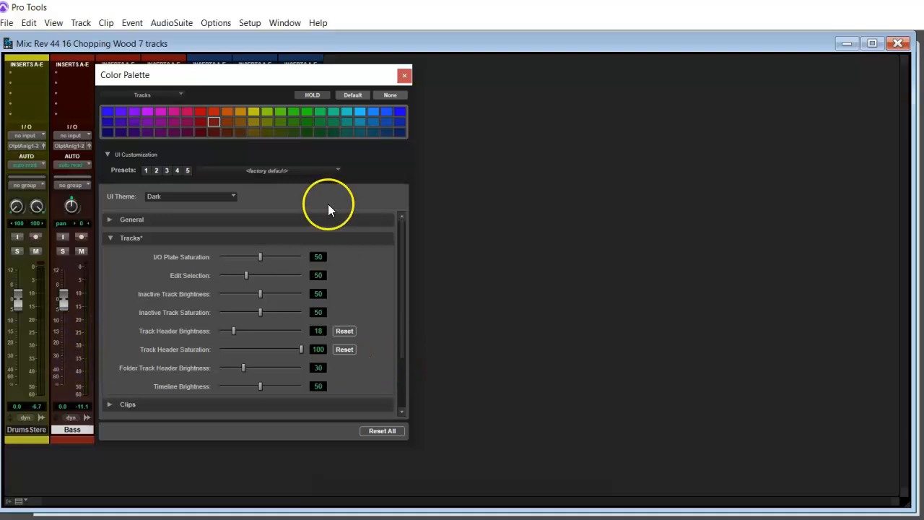
pyautogui.click(405, 75)
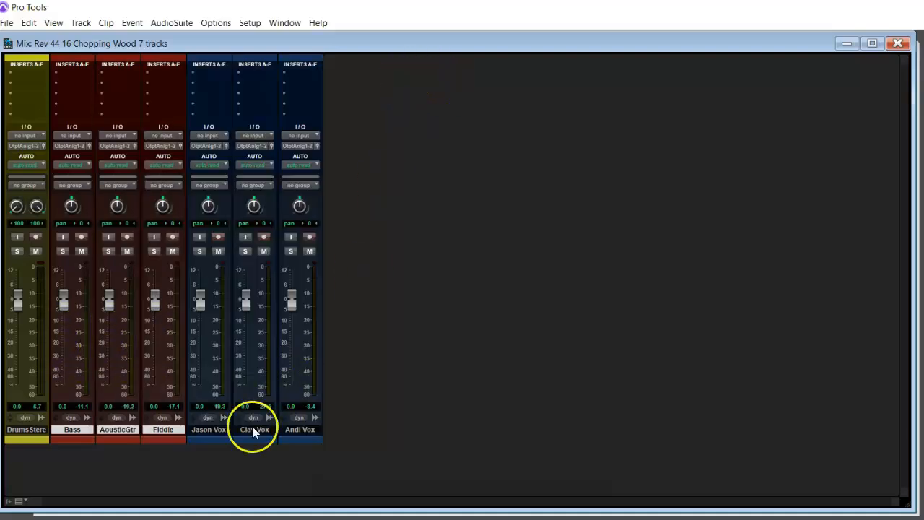
# Color the three vocal tracks green with the Color Palette and close the palette.
pyautogui.click(207, 429)
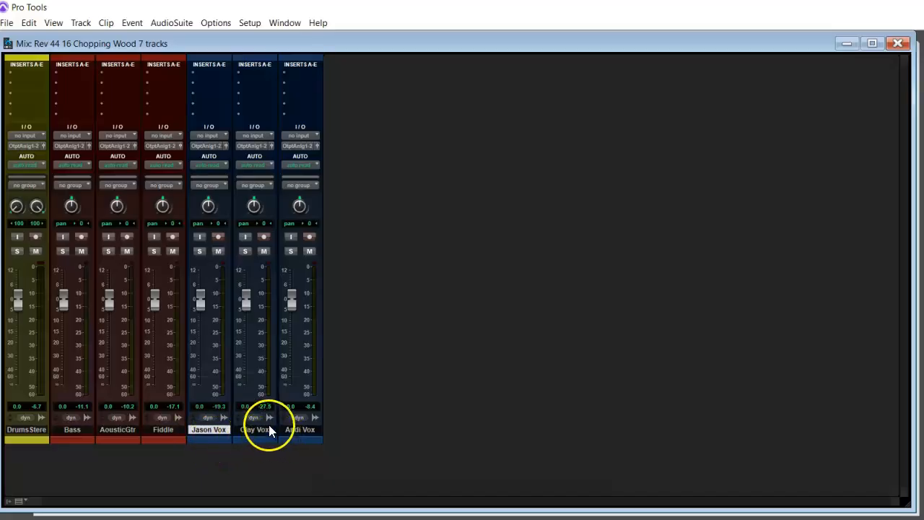
pyautogui.keyDown('shift'); pyautogui.click(268, 432); pyautogui.keyUp('shift')
pyautogui.keyDown('shift'); pyautogui.click(298, 432); pyautogui.keyUp('shift')
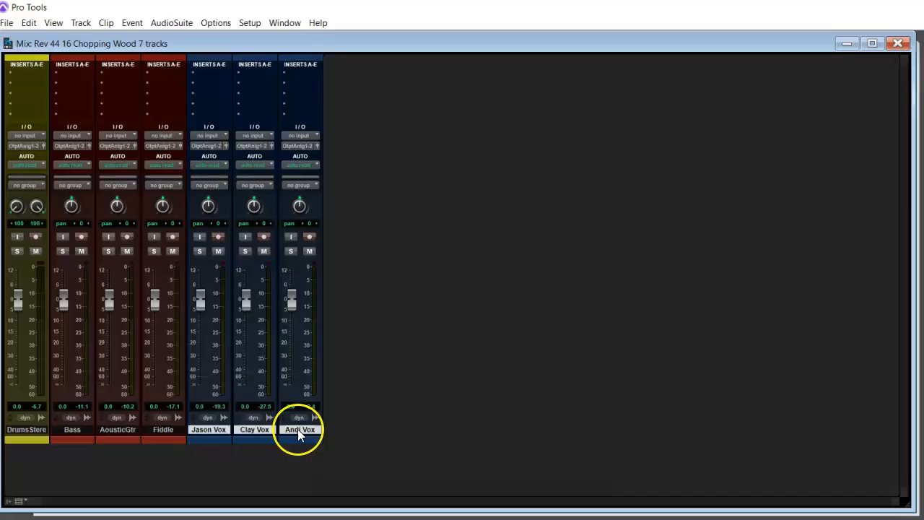
pyautogui.doubleClick(214, 439)
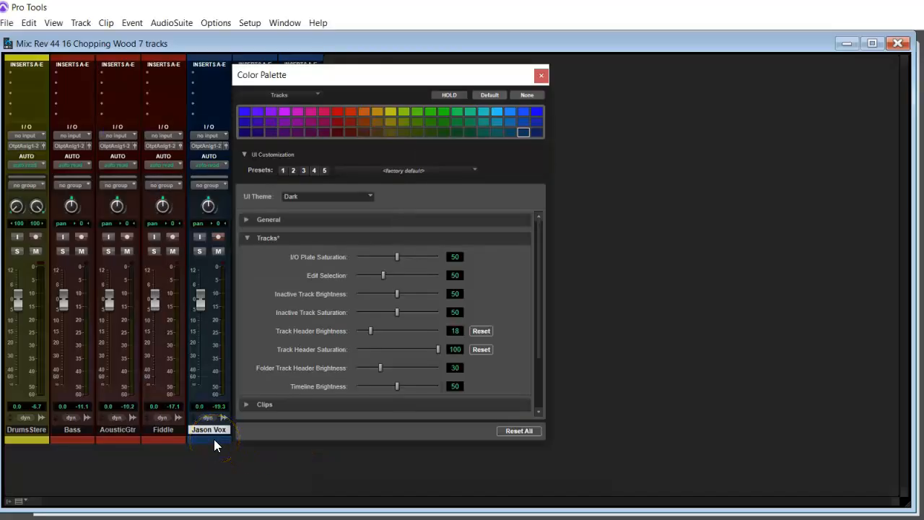
pyautogui.click(446, 112)
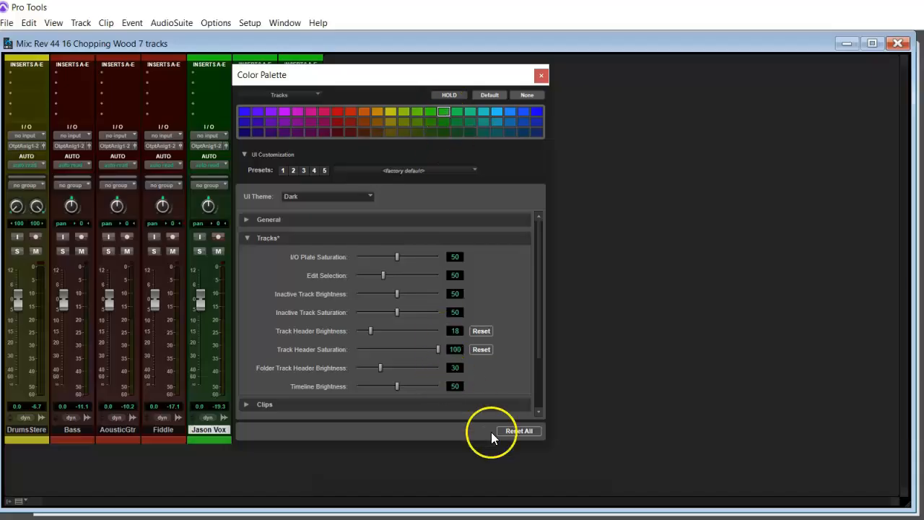
pyautogui.click(542, 76)
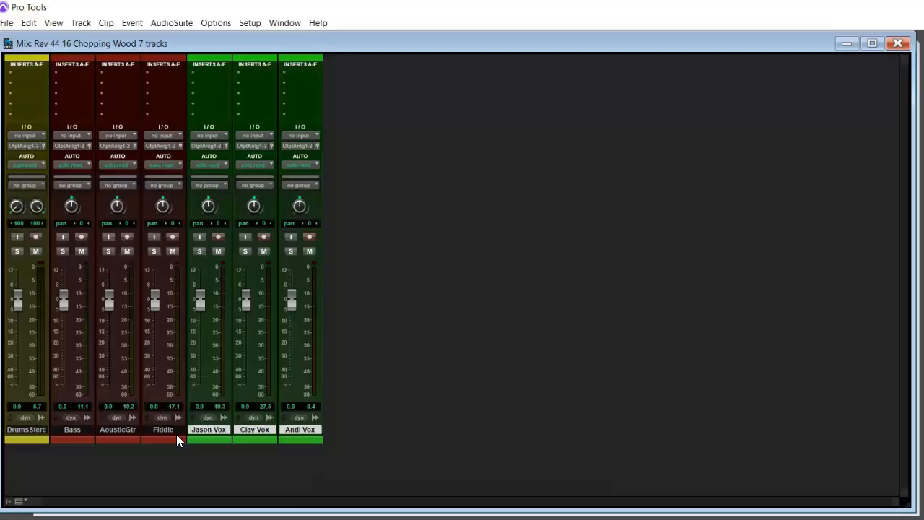
# Check the assignment's noise-removal instructions in the browser, and zoom the Pro Tools Edit window in until single seconds show in the time ruler.
pyautogui.click(390, 504)
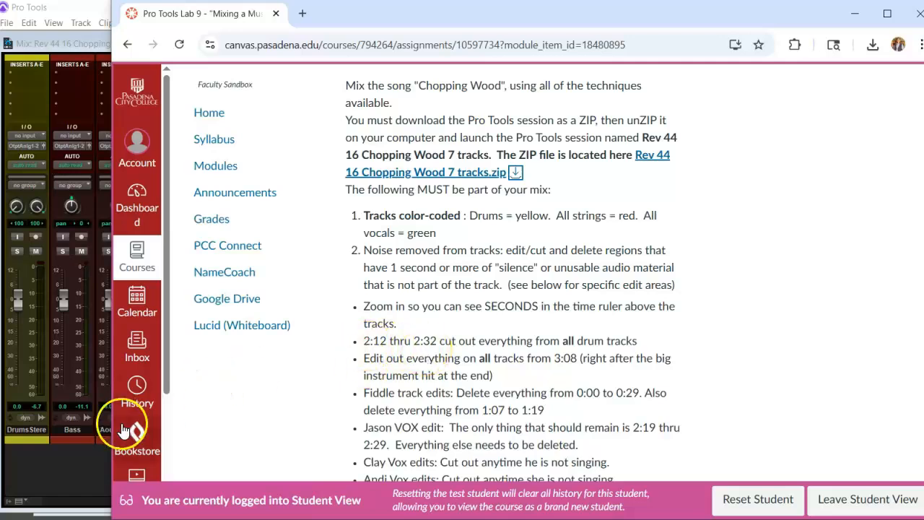
pyautogui.click(84, 454)
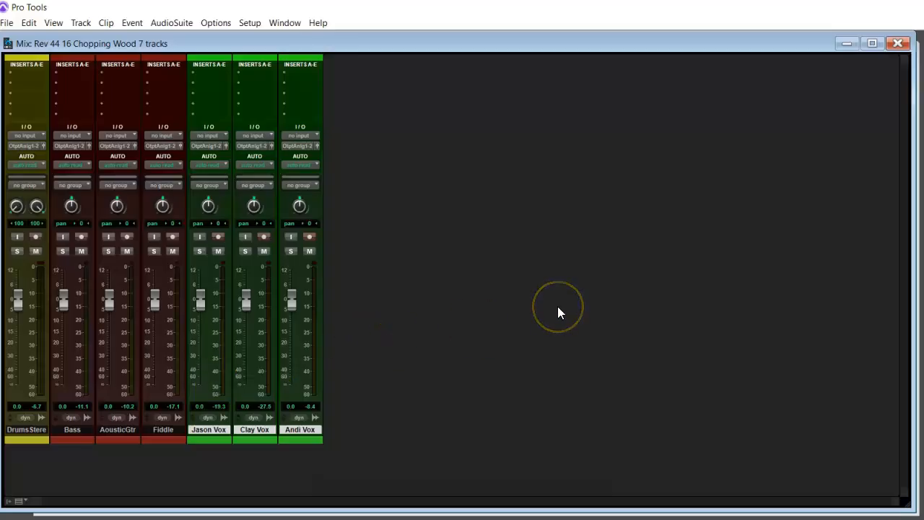
pyautogui.hotkey('ctrl', '=')
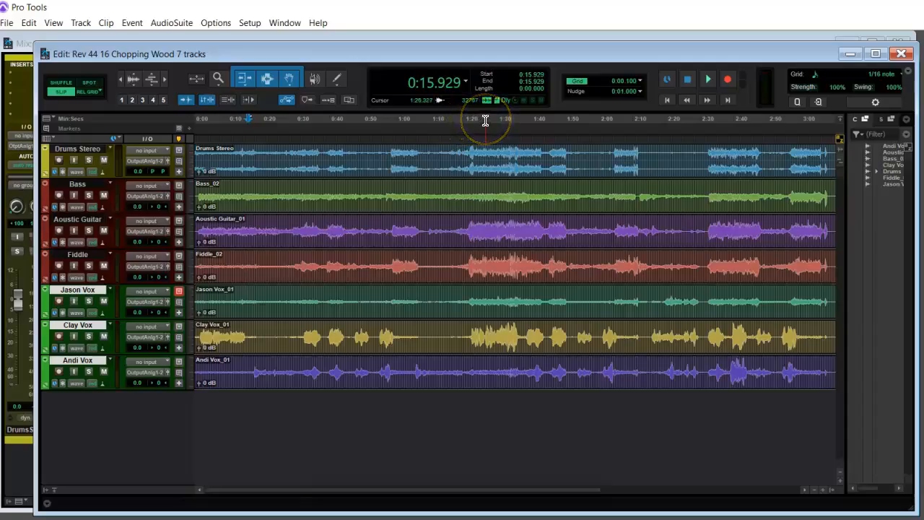
pyautogui.press('t')
pyautogui.press('t')
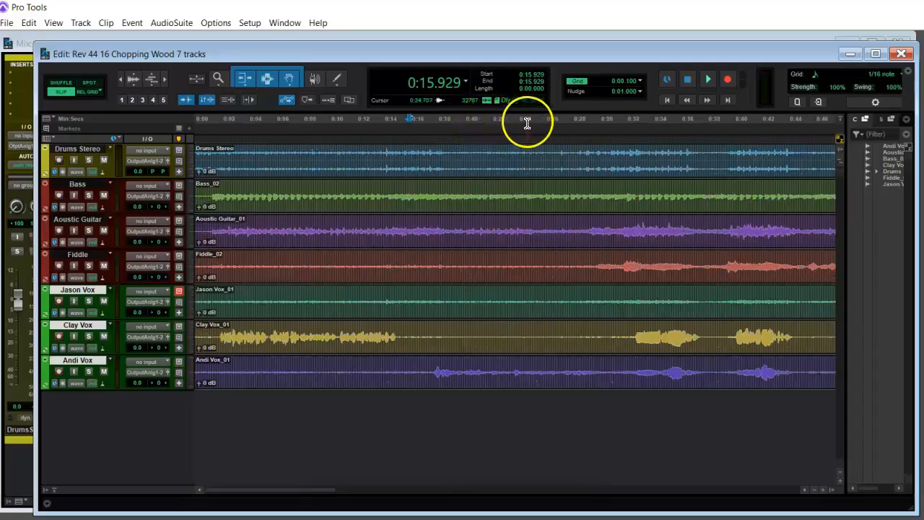
pyautogui.press('t')
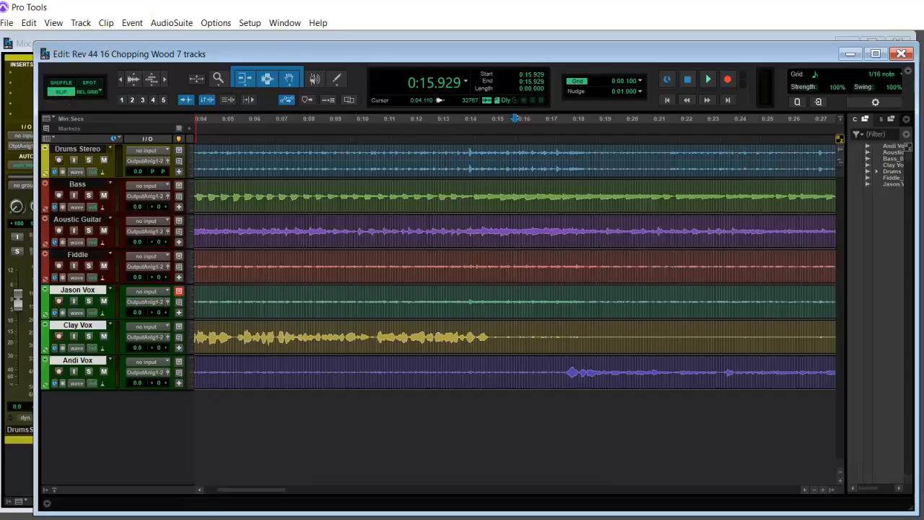
# Move the playback location to 2:12.000 in the main counter.
pyautogui.click(289, 79)
pyautogui.click(413, 82)
pyautogui.write('2:00.000')
pyautogui.click(429, 82)
pyautogui.write('12')
pyautogui.press('Return')
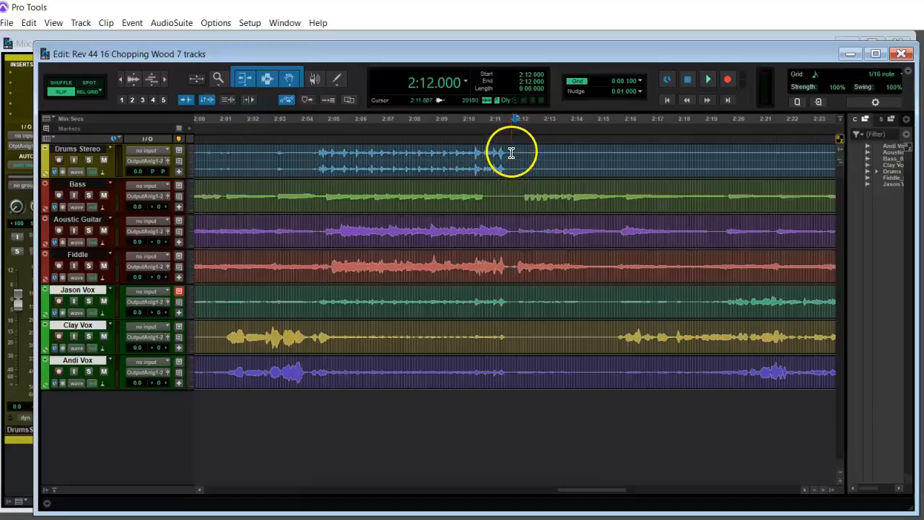
# Increase the height of the Drums Stereo track and place the cursor at about 2:12.167 in it.
pyautogui.moveTo(102, 179); pyautogui.dragTo(103, 242)
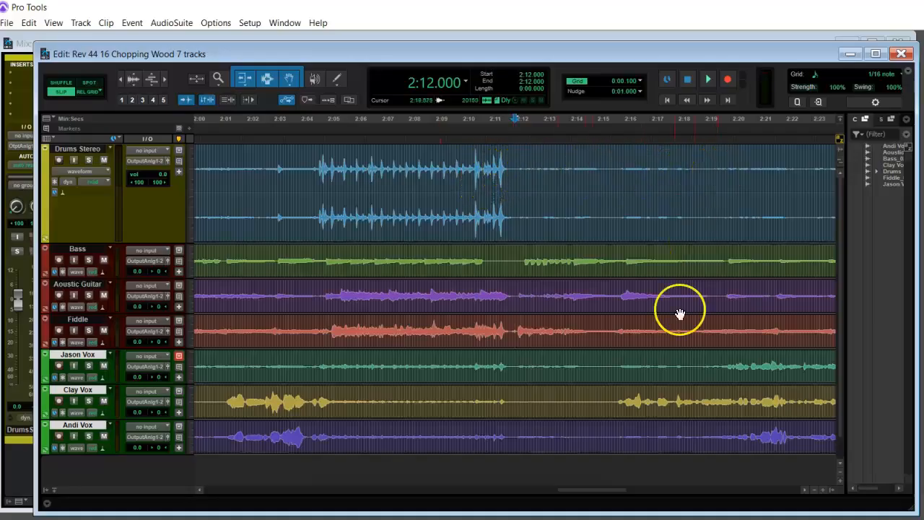
pyautogui.moveTo(624, 488); pyautogui.dragTo(657, 496)
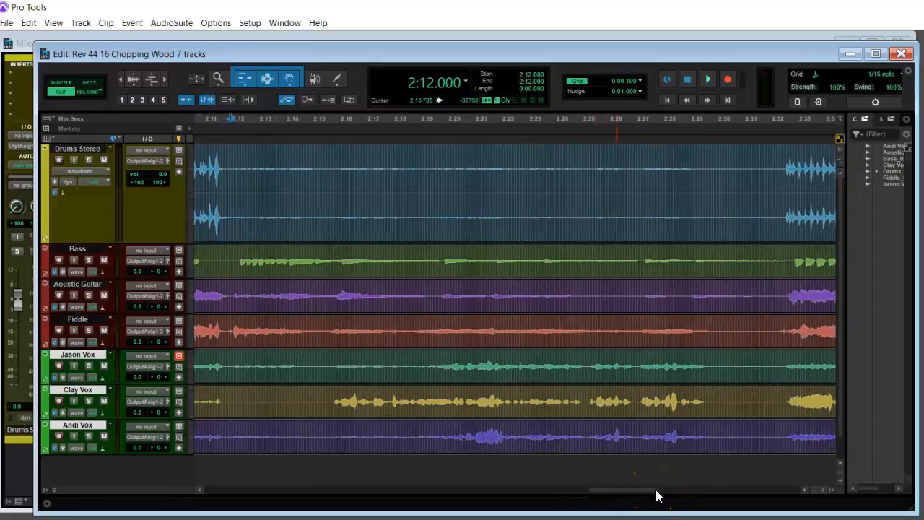
pyautogui.click(235, 168)
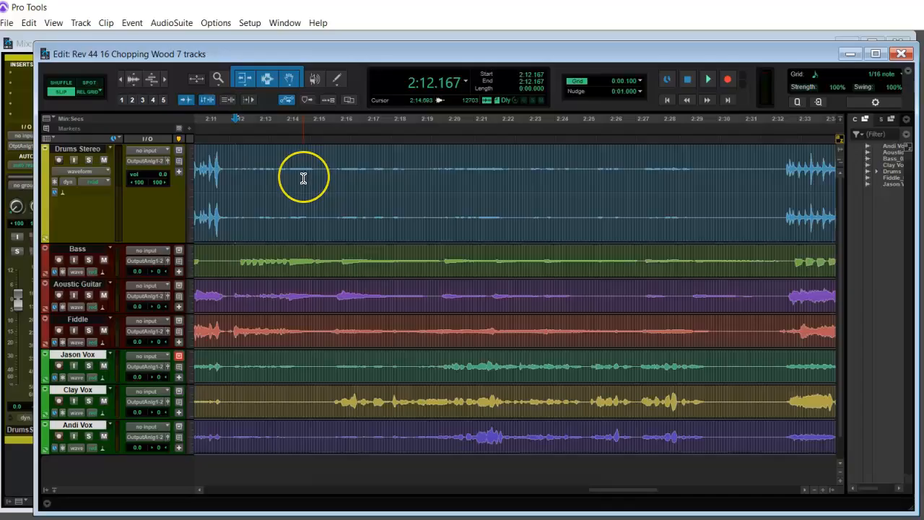
# Play the passage from 2:12.167 with all tracks, and play it again with the Drums Stereo track soloed.
pyautogui.press('space')
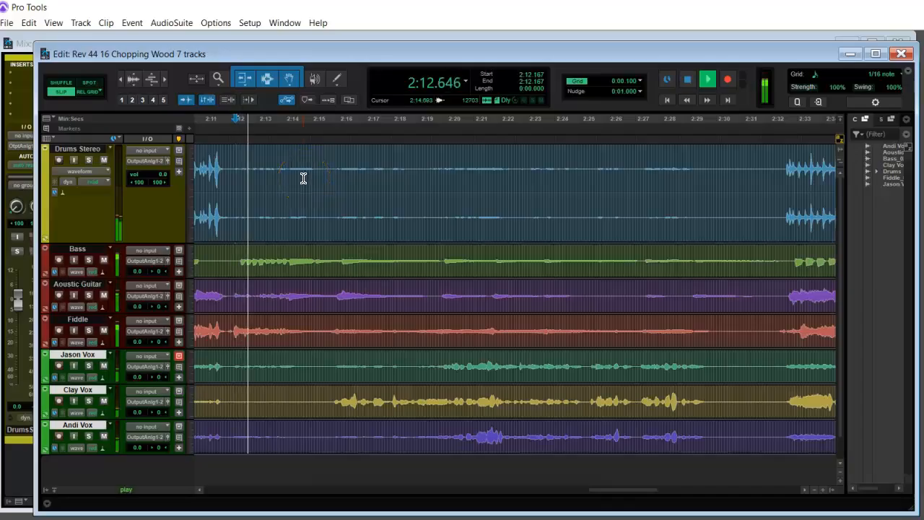
pyautogui.press('space')
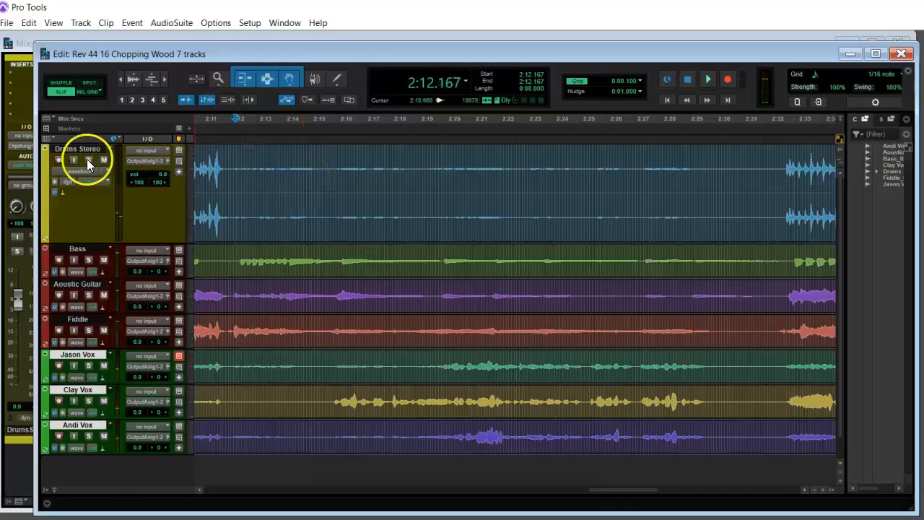
pyautogui.click(88, 160)
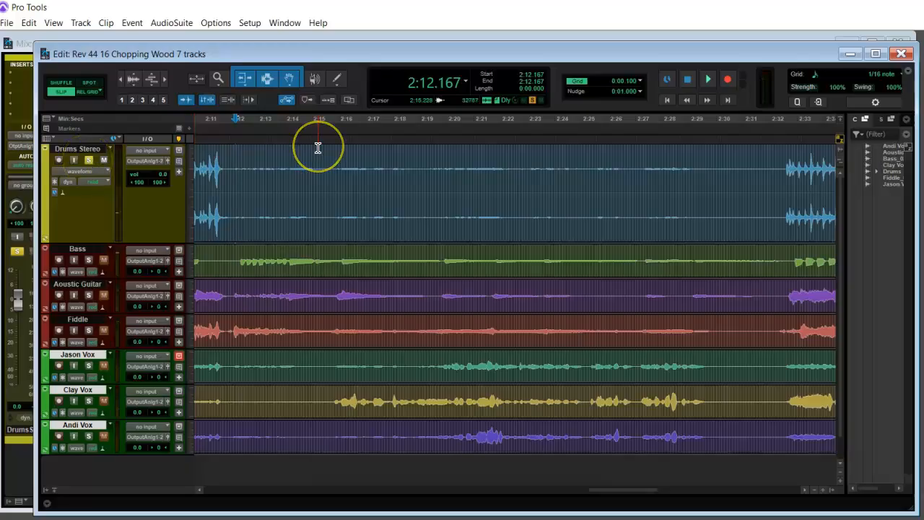
pyautogui.press('space')
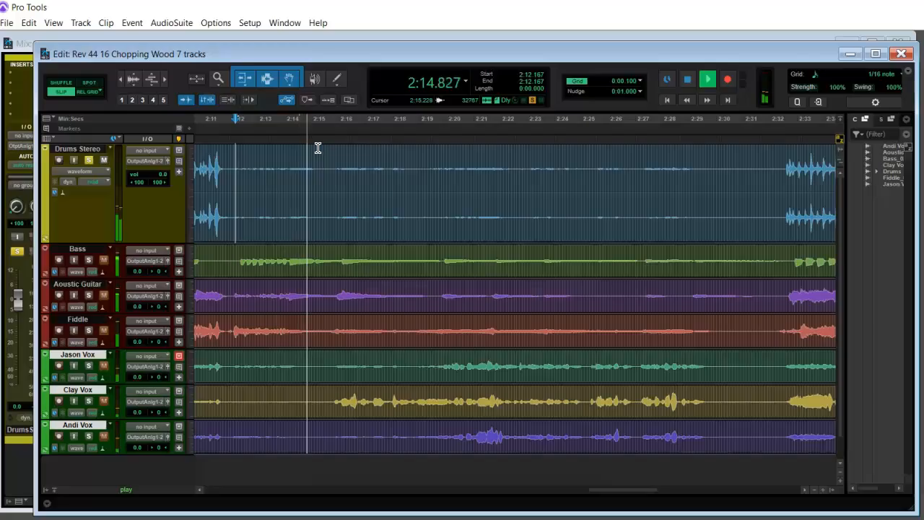
pyautogui.press('space')
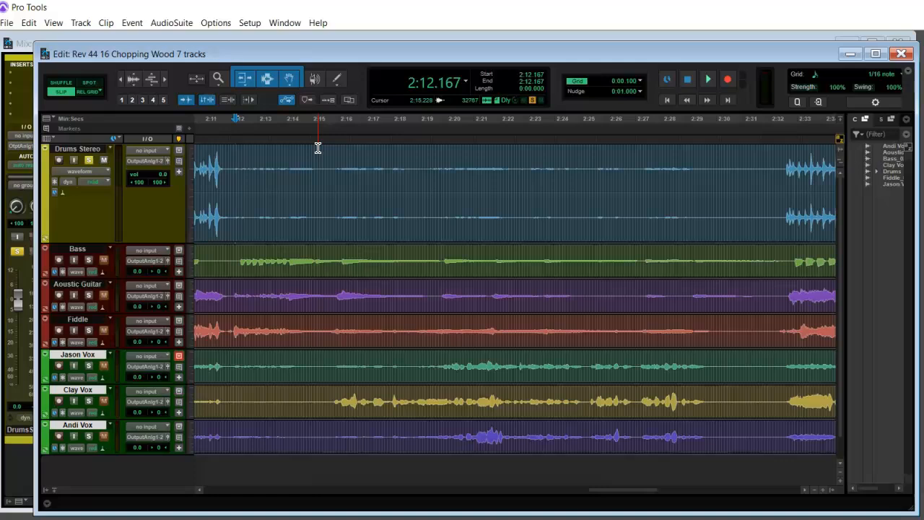
# Delete the Drums Stereo audio from about 2:11.931 to 2:32.528 and play from inside the gap to check it.
pyautogui.moveTo(227, 165); pyautogui.dragTo(785, 196)
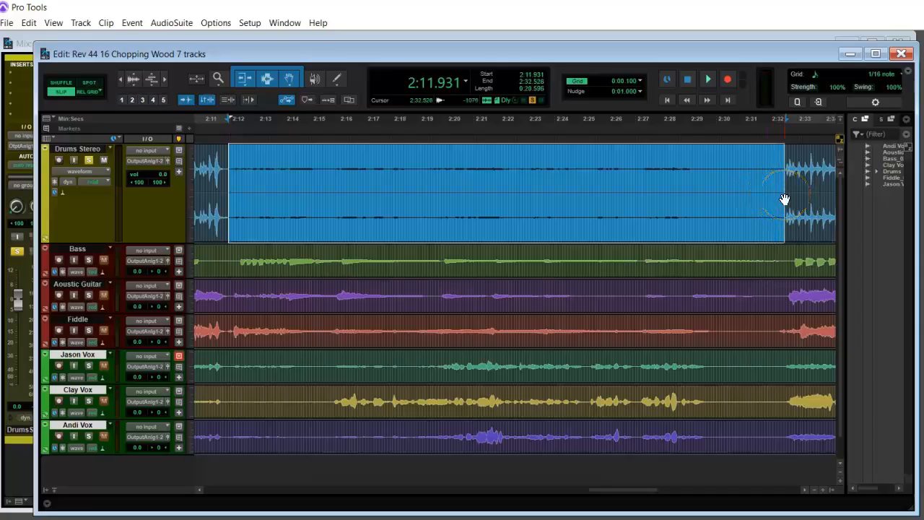
pyautogui.press('Delete')
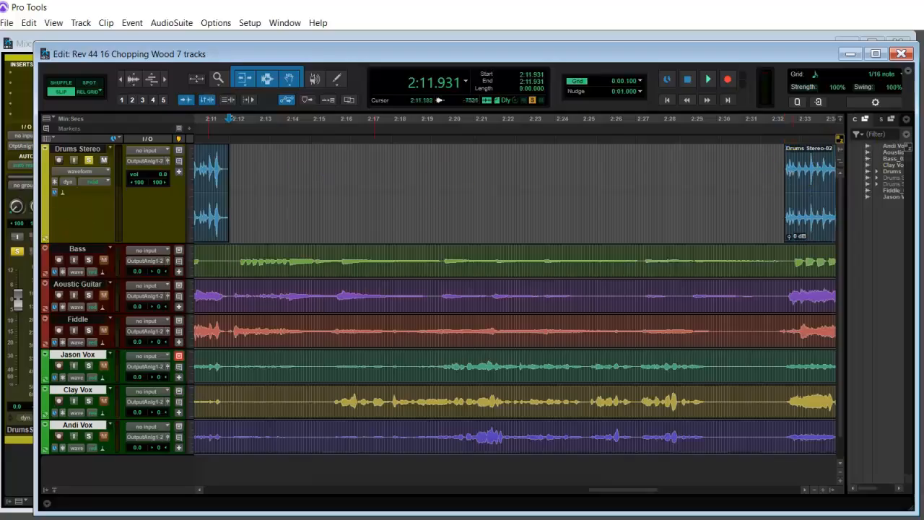
pyautogui.click(273, 175)
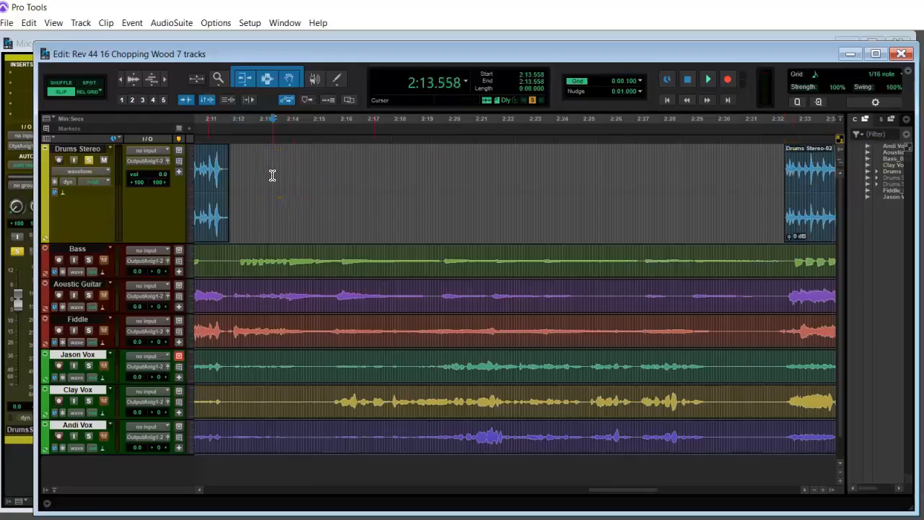
pyautogui.press('space')
pyautogui.press('space')
# Check the assignment's next edit instruction in the browser and turn off solo on the Drums Stereo track in Pro Tools.
pyautogui.hotkey('alt', 'Tab')
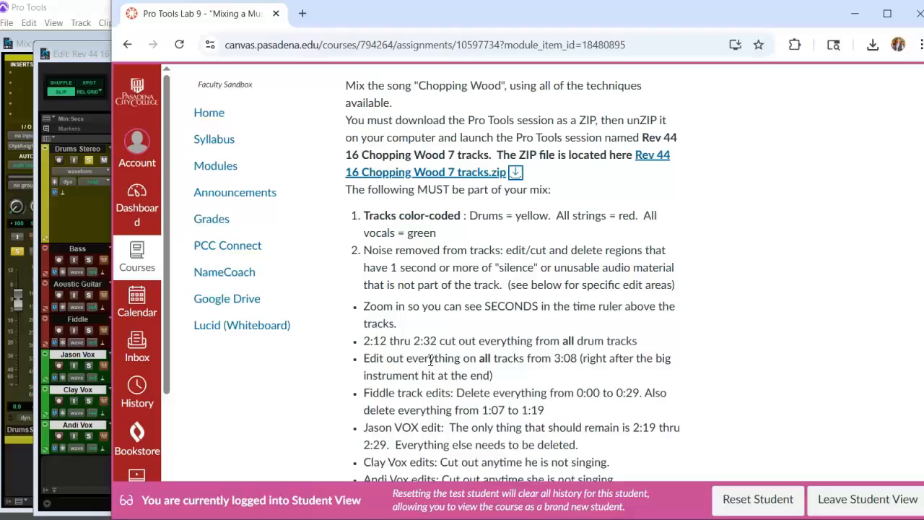
pyautogui.click(102, 210)
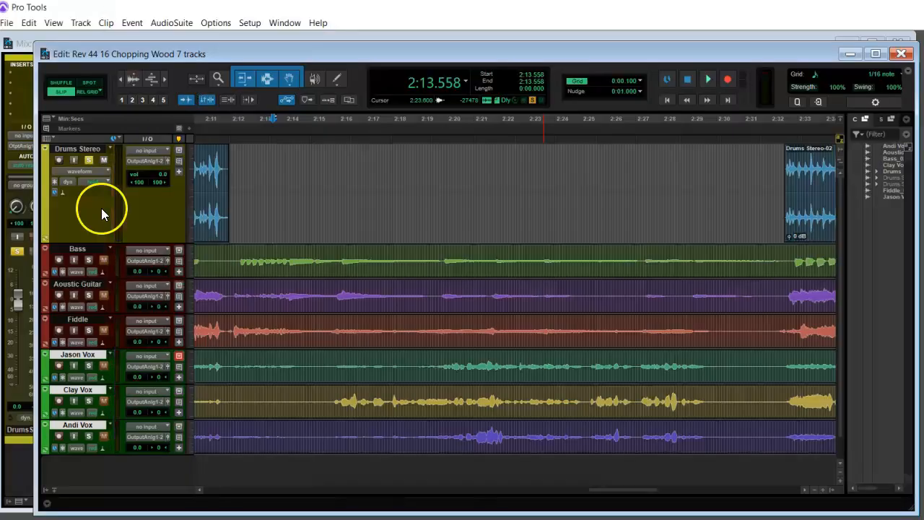
pyautogui.click(88, 160)
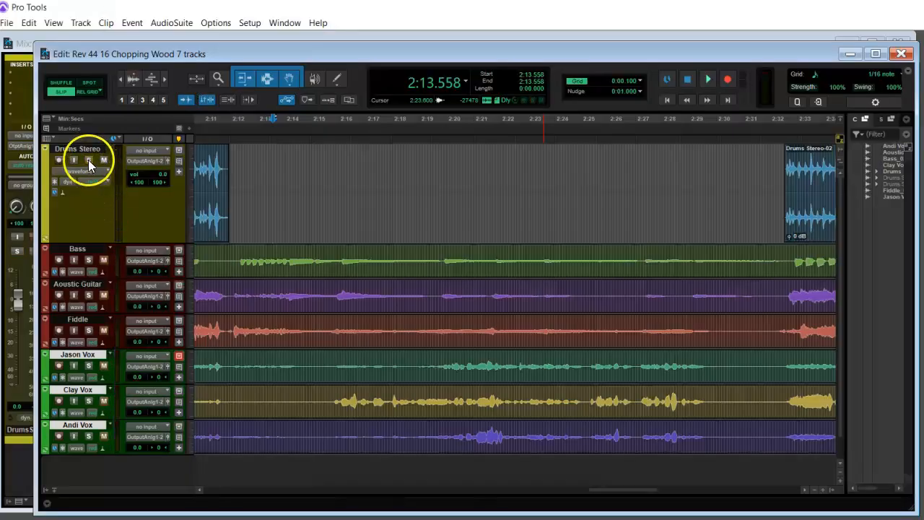
# Play the final instrument hit from about 3:07.213 with all tracks to find where the song's audio ends.
pyautogui.moveTo(636, 491); pyautogui.dragTo(775, 491)
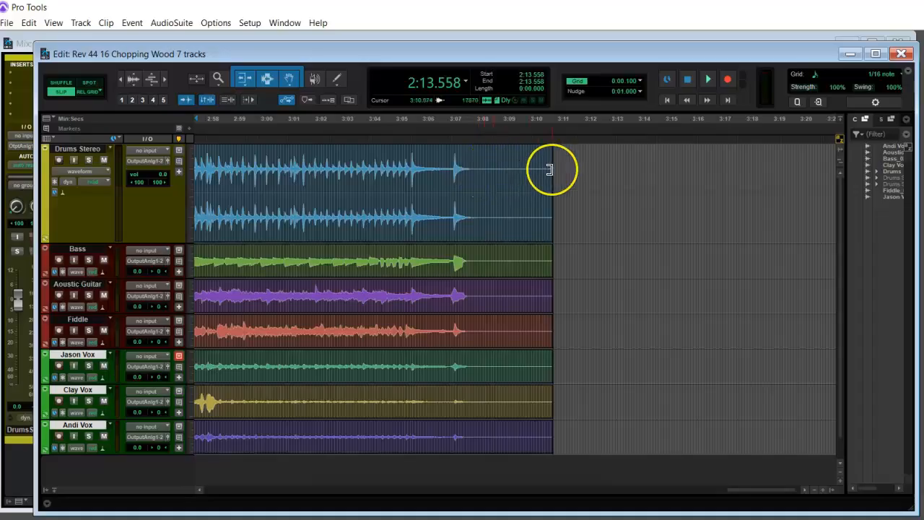
pyautogui.click(526, 171)
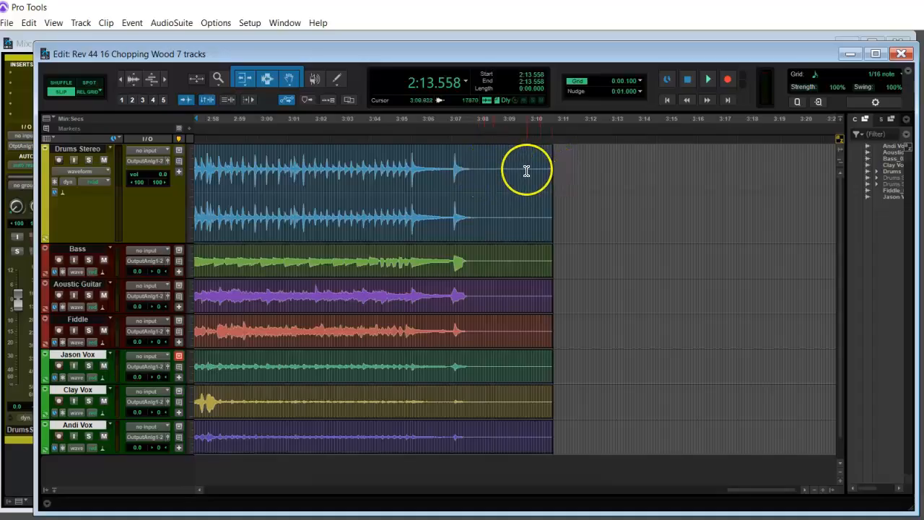
pyautogui.click(512, 169)
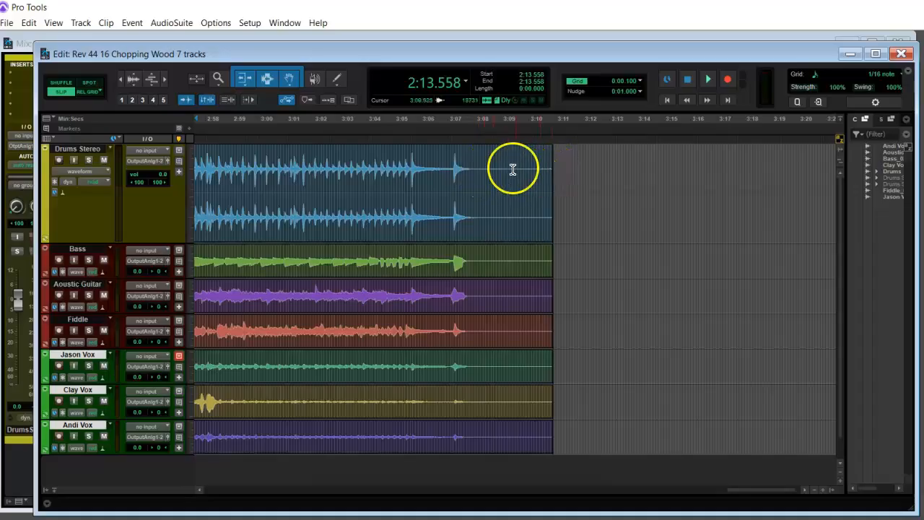
pyautogui.click(454, 162)
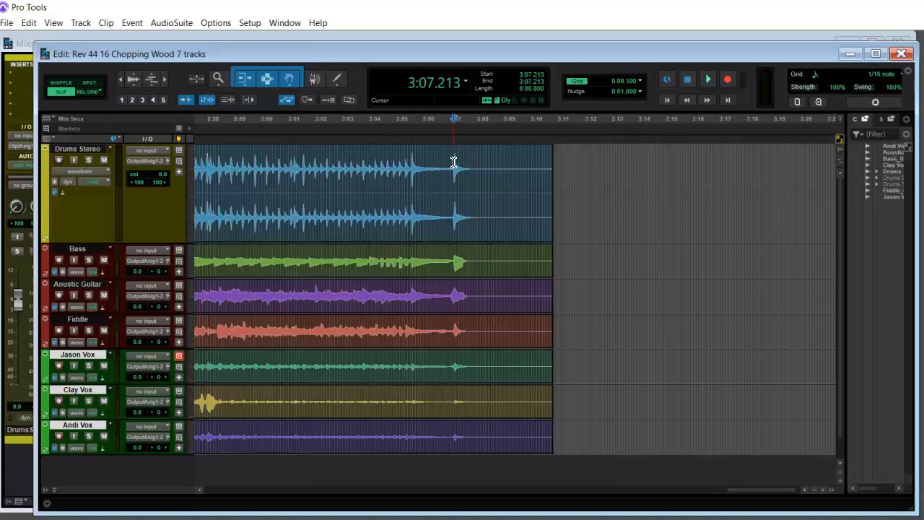
pyautogui.press('space')
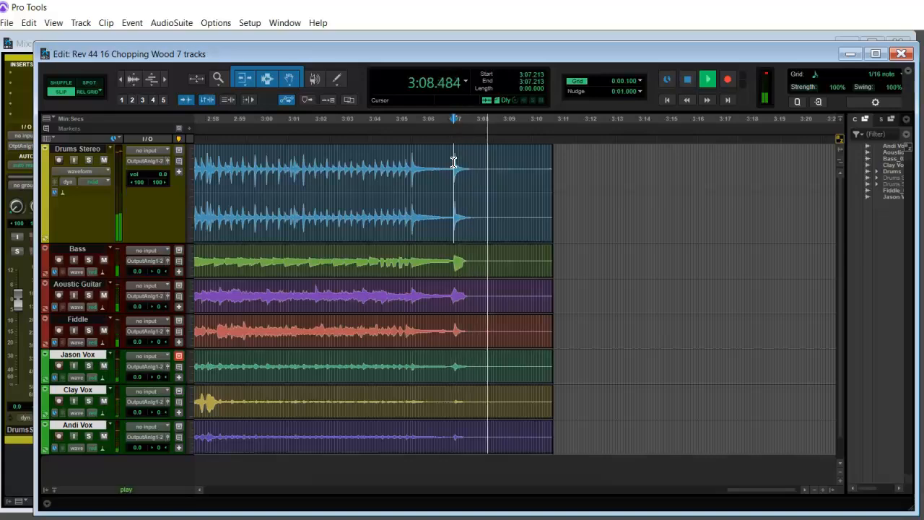
pyautogui.press('space')
# Delete the audio on all seven tracks from about 3:08.369 to the end and play the final hit to check the cut.
pyautogui.moveTo(484, 168); pyautogui.dragTo(596, 431)
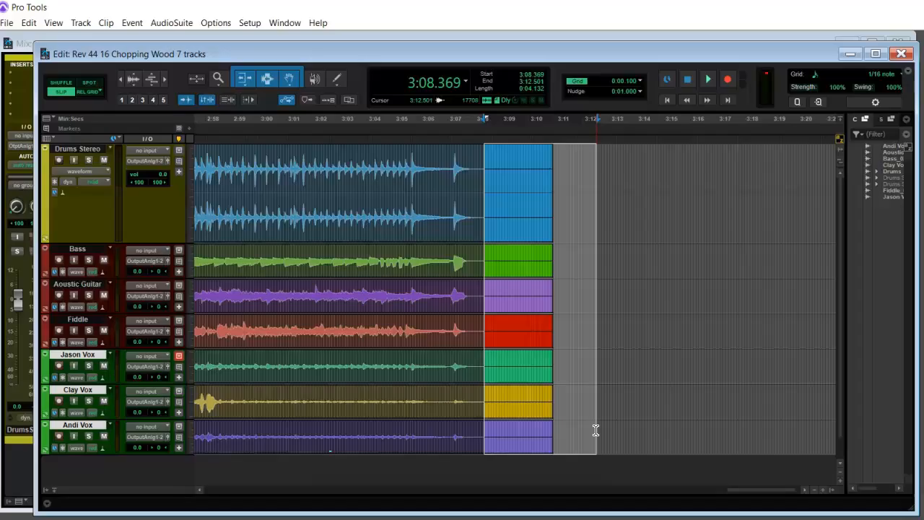
pyautogui.press('Delete')
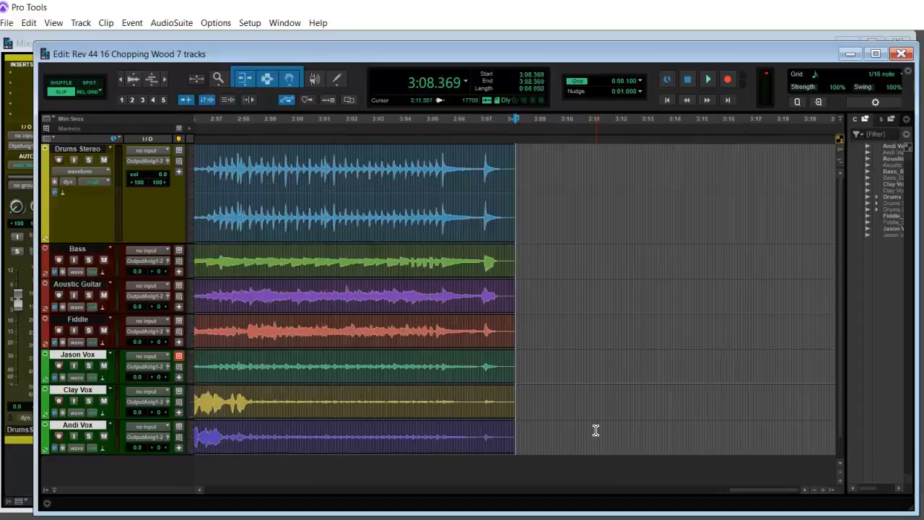
pyautogui.click(489, 210)
pyautogui.press('space')
pyautogui.click(484, 165)
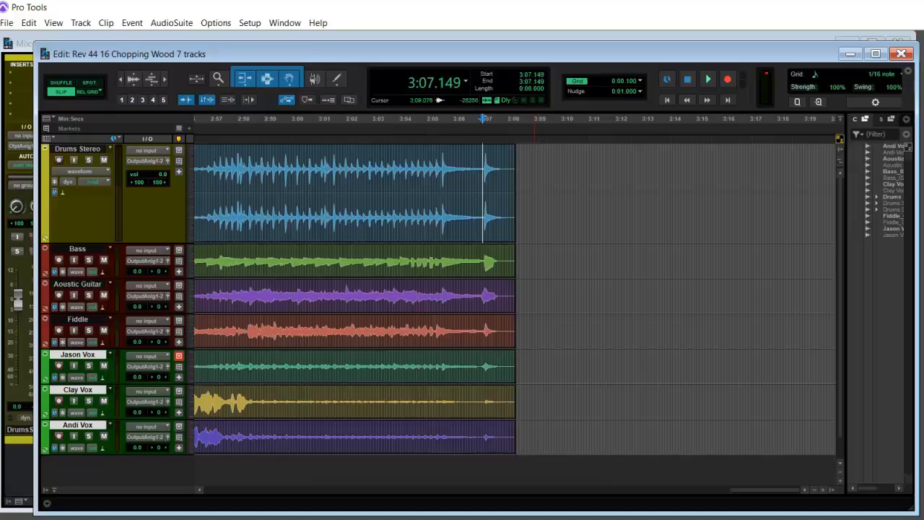
# Check the assignment's fiddle edit instructions in the browser, then return to the session start in Pro Tools with the Fiddle track soloed.
pyautogui.click(404, 499)
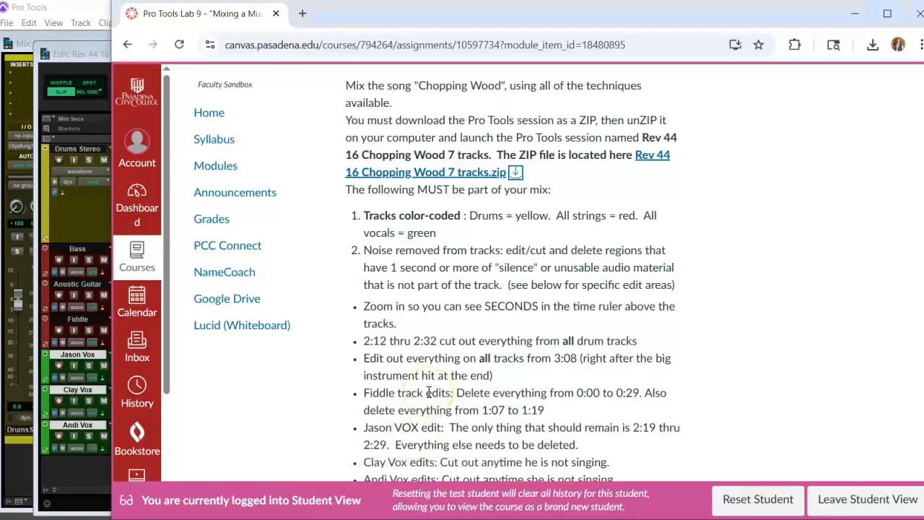
pyautogui.click(96, 208)
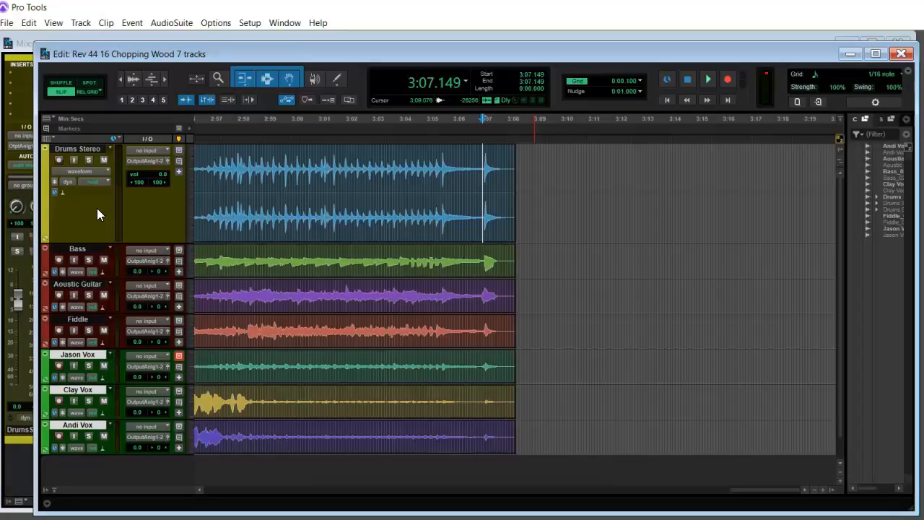
pyautogui.press('Return')
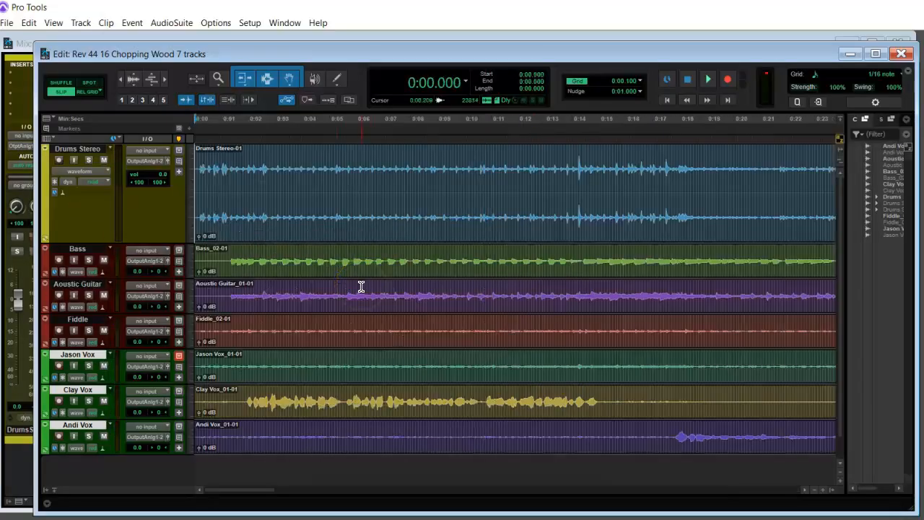
pyautogui.click(89, 330)
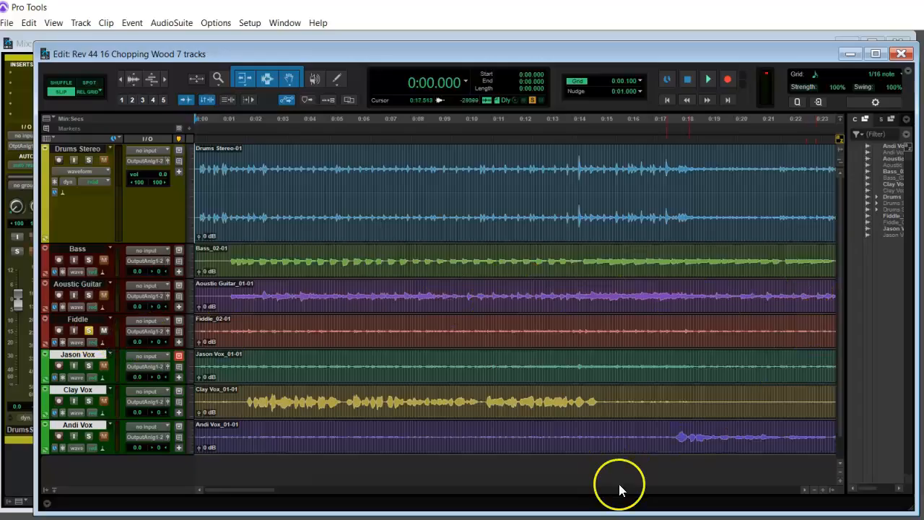
# Play the soloed Fiddle track from about 0:27.897 to locate where the fiddle first comes in.
pyautogui.moveTo(253, 488); pyautogui.dragTo(290, 490)
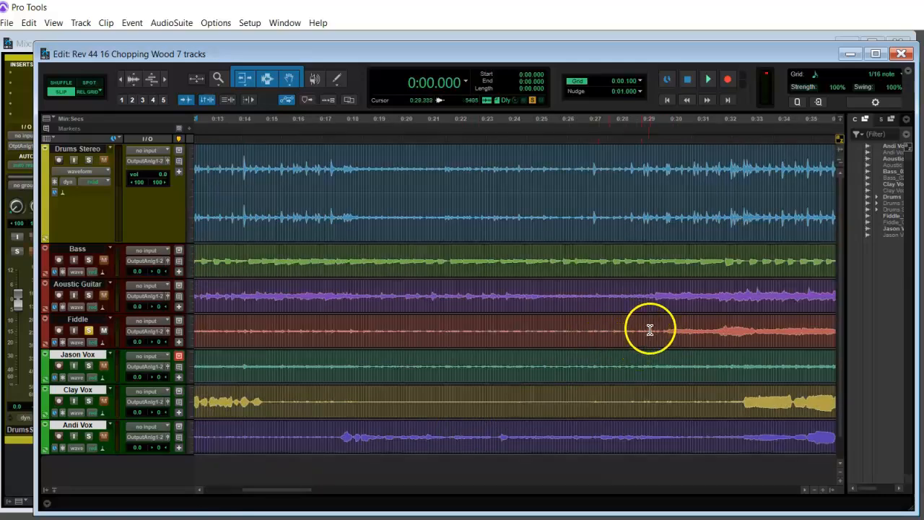
pyautogui.click(613, 329)
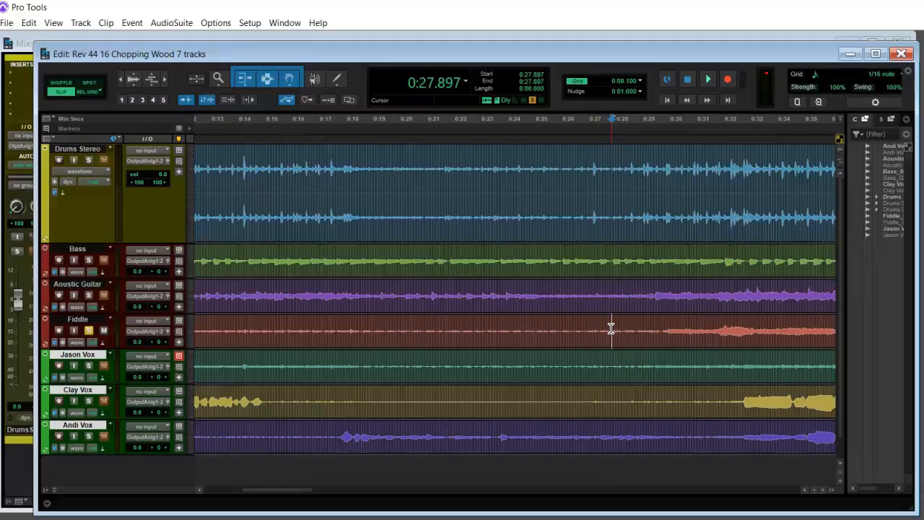
pyautogui.press('space')
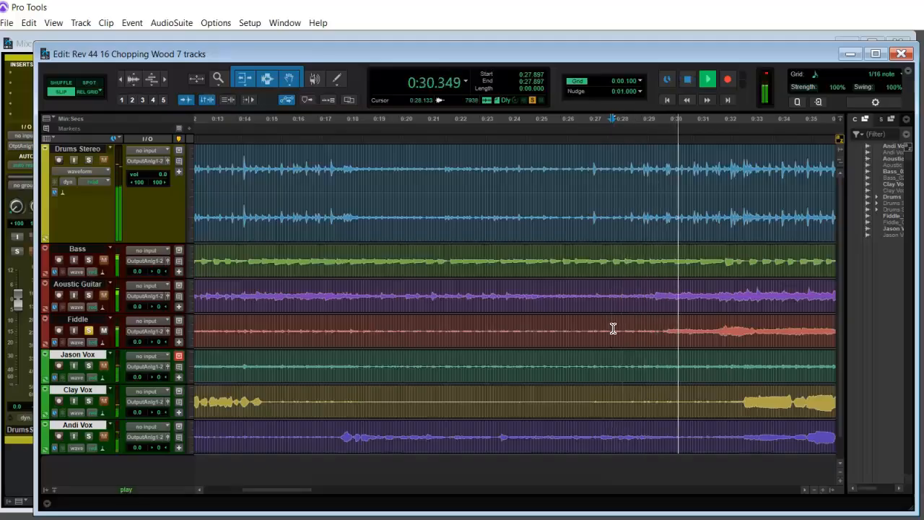
pyautogui.press('space')
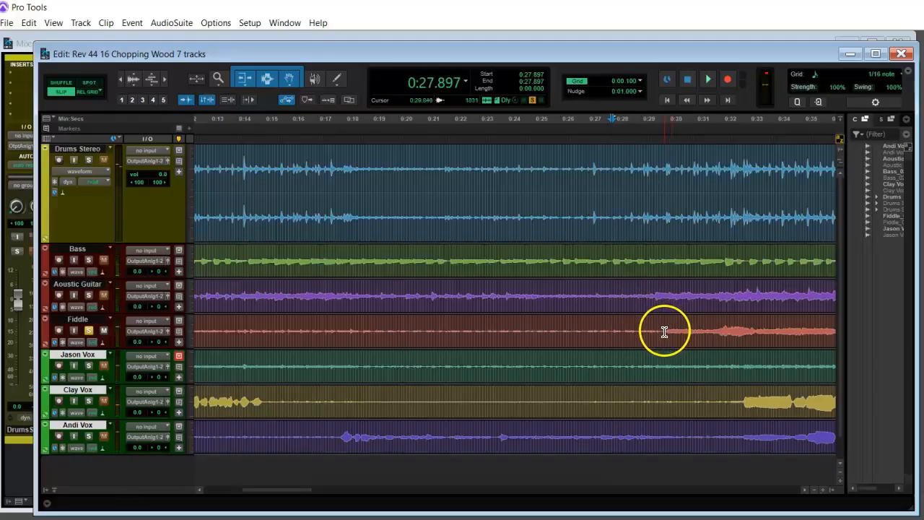
# Split the Fiddle clip at about 0:29.739, just before the fiddle's entrance, and delete the portion from 0:00 to the split.
pyautogui.click(662, 333)
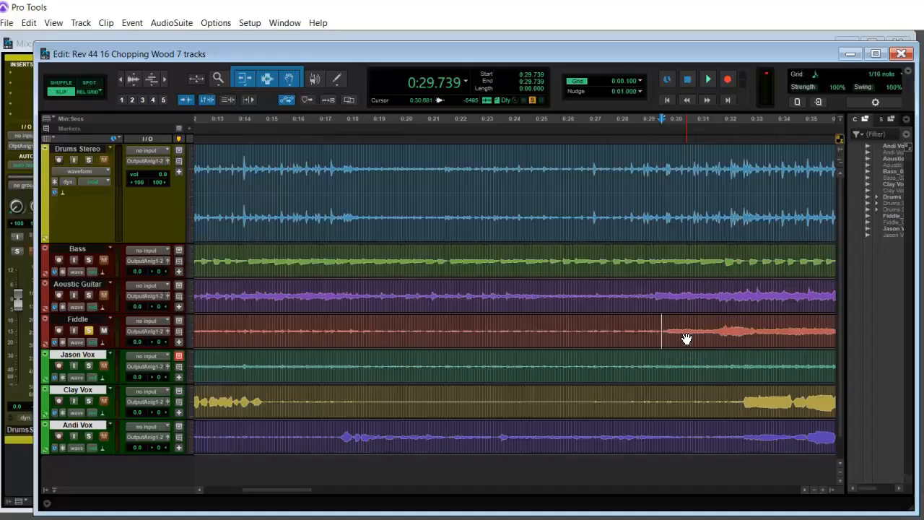
pyautogui.hotkey('ctrl', 'e')
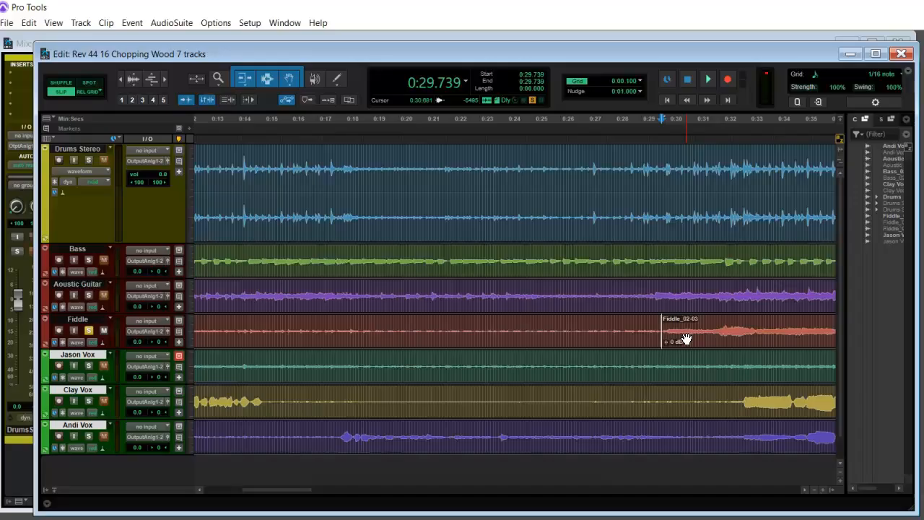
pyautogui.click(629, 340)
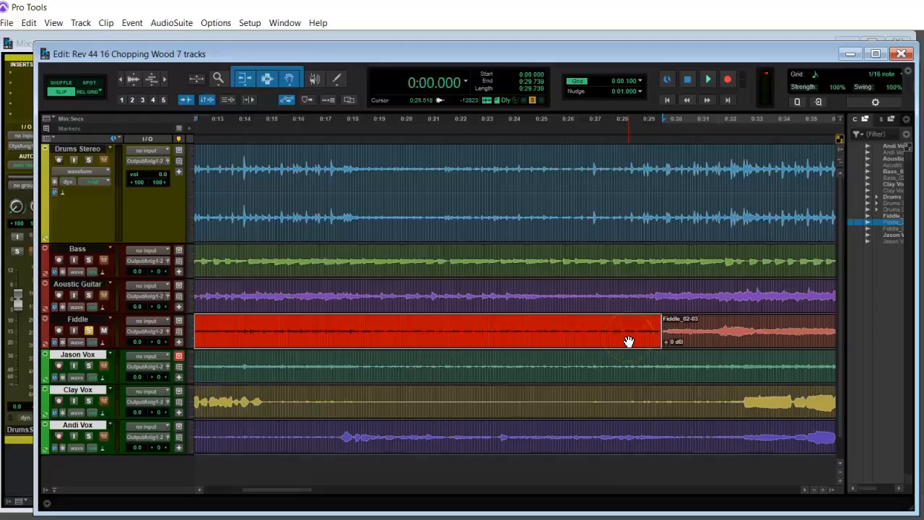
pyautogui.press('Delete')
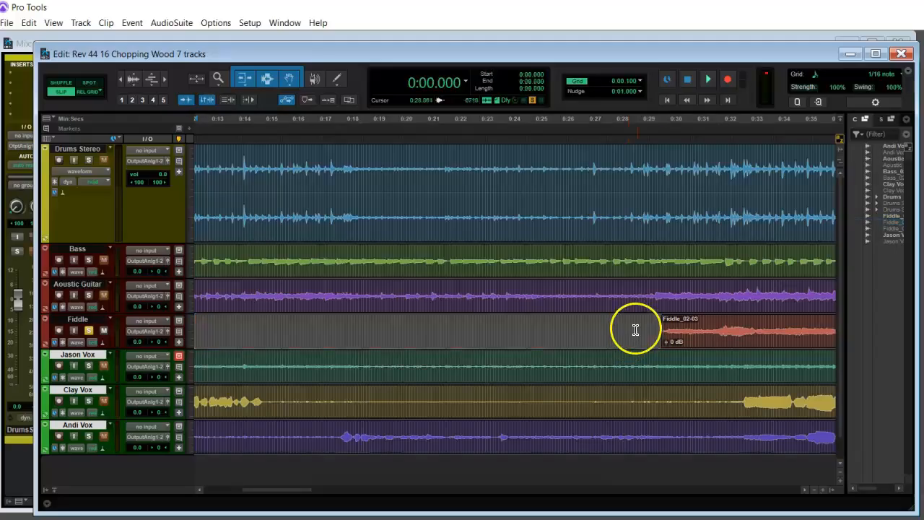
pyautogui.click(651, 325)
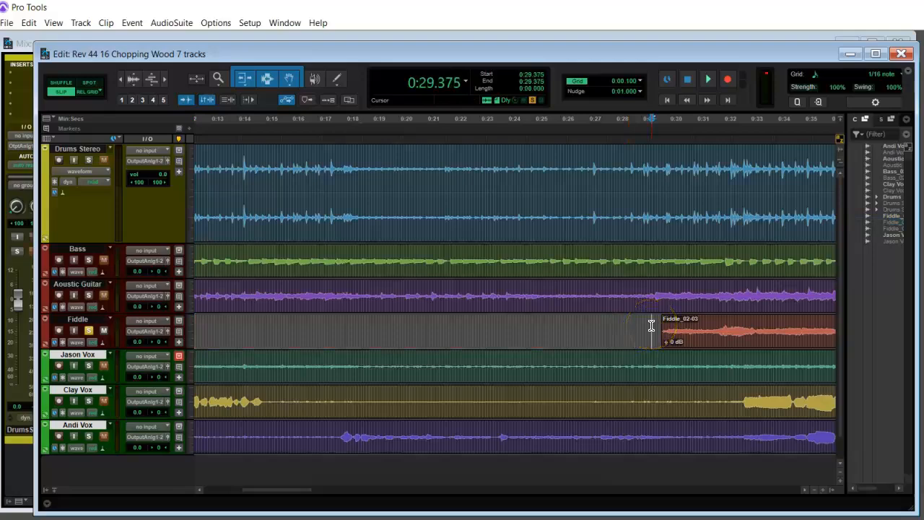
# Listen to the Fiddle track's quiet passage from about 1:06.972, 1:14.893 and 1:18.383 to find where the unwanted audio lies.
pyautogui.moveTo(275, 492); pyautogui.dragTo(364, 489)
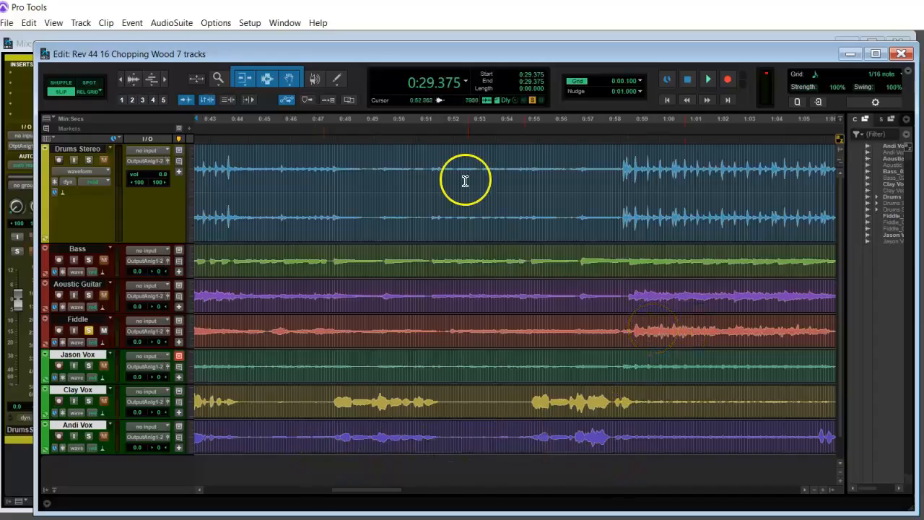
pyautogui.click(673, 491)
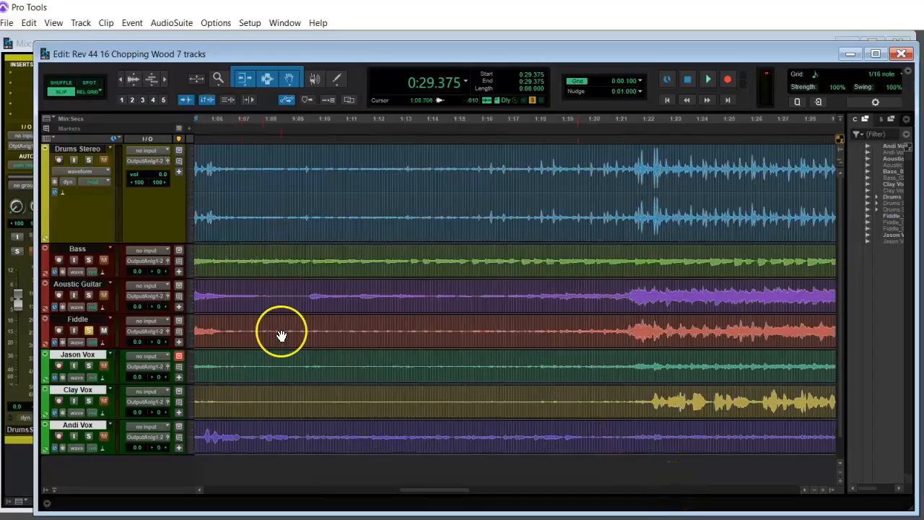
pyautogui.click(233, 331)
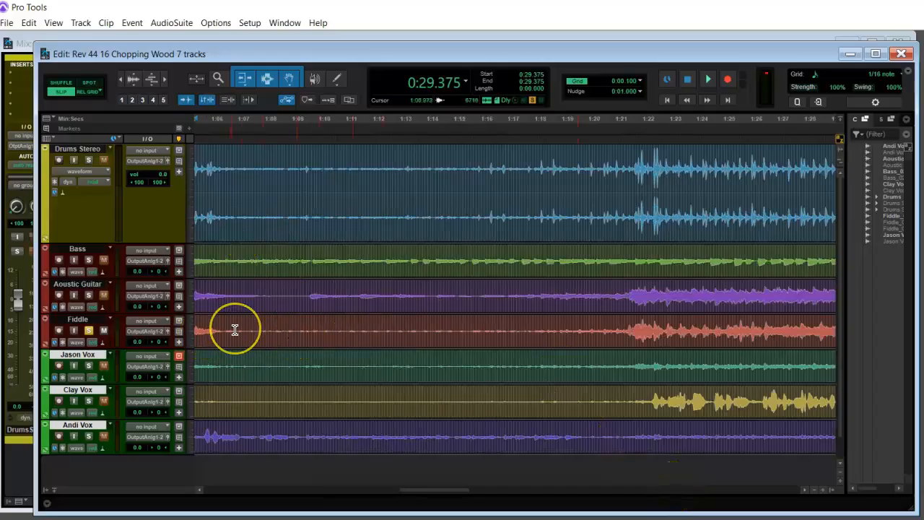
pyautogui.press('space')
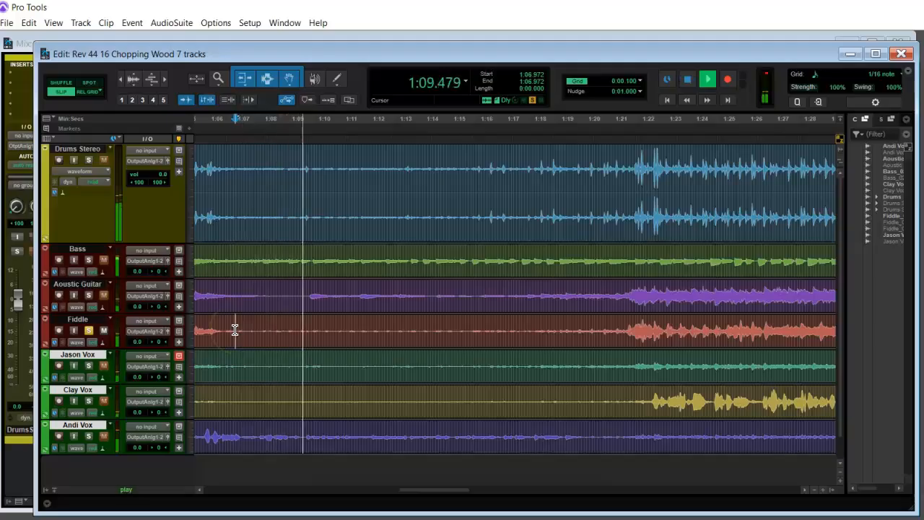
pyautogui.click(448, 330)
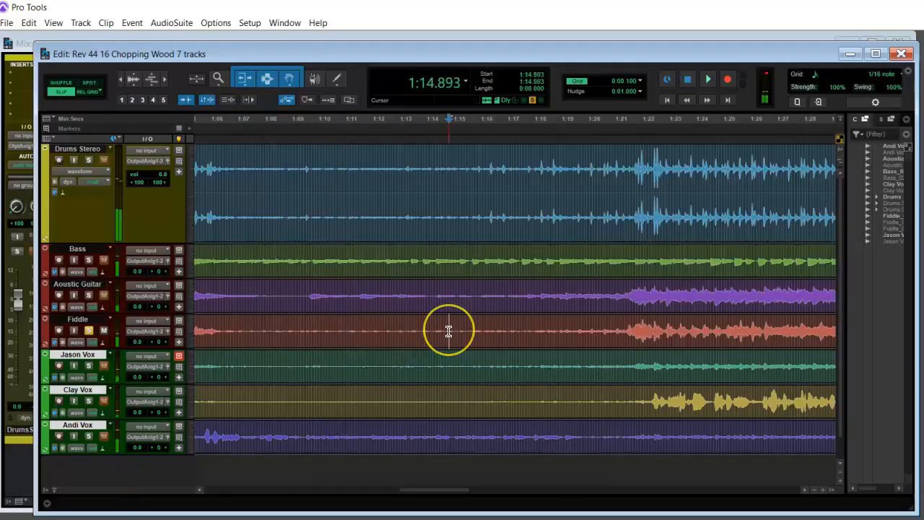
pyautogui.click(537, 328)
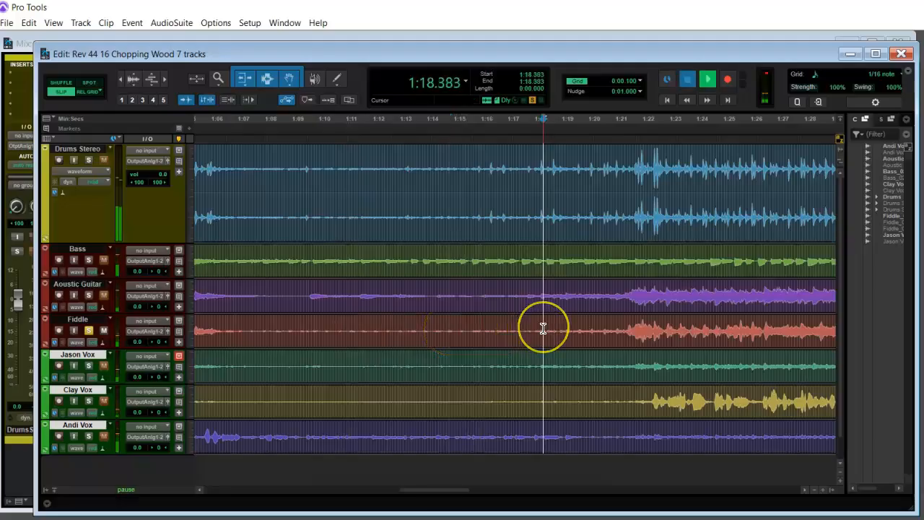
pyautogui.press('space')
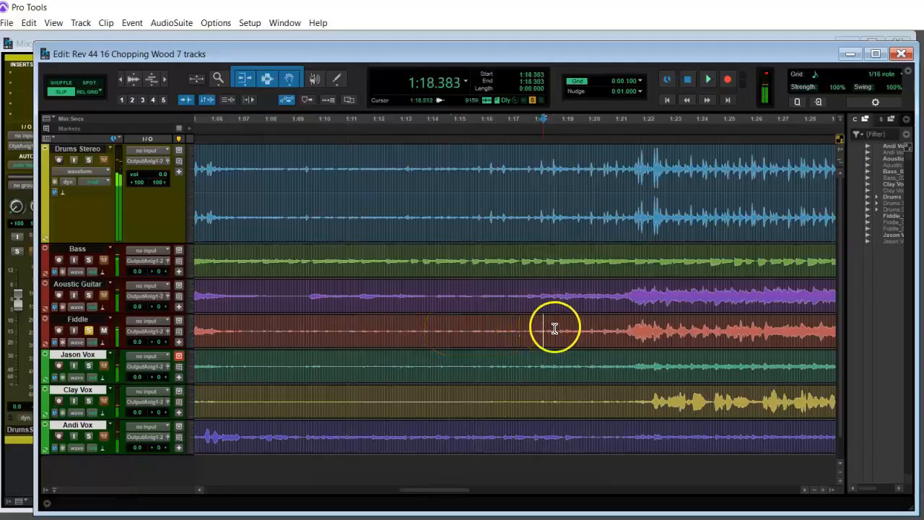
# Split the Fiddle clip at about 1:18.940, where the quiet passage ends.
pyautogui.click(562, 330)
pyautogui.hotkey('ctrl', 'shift', 'Tab')
pyautogui.click(578, 330)
pyautogui.click(558, 330)
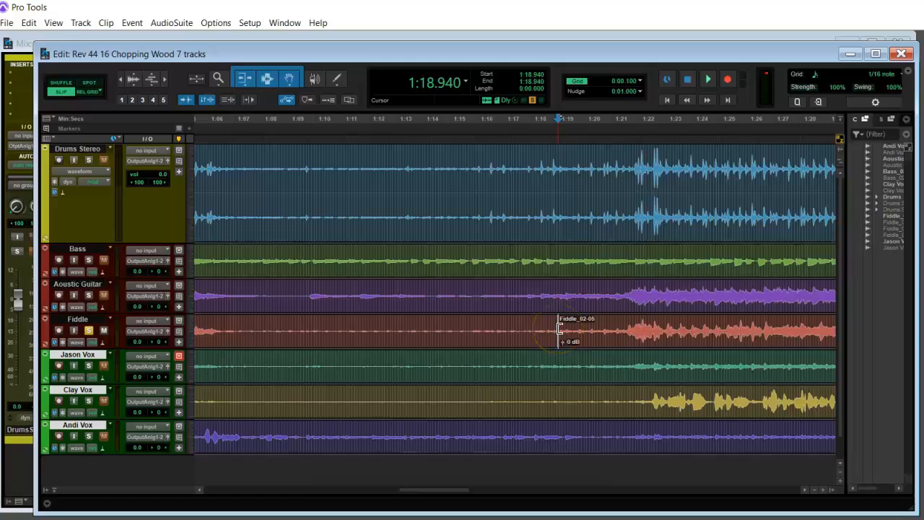
# Audition the Fiddle phrase ending from 1:05.965, then cut out the Fiddle audio from about 1:06.586 to 1:18.940.
pyautogui.click(208, 330)
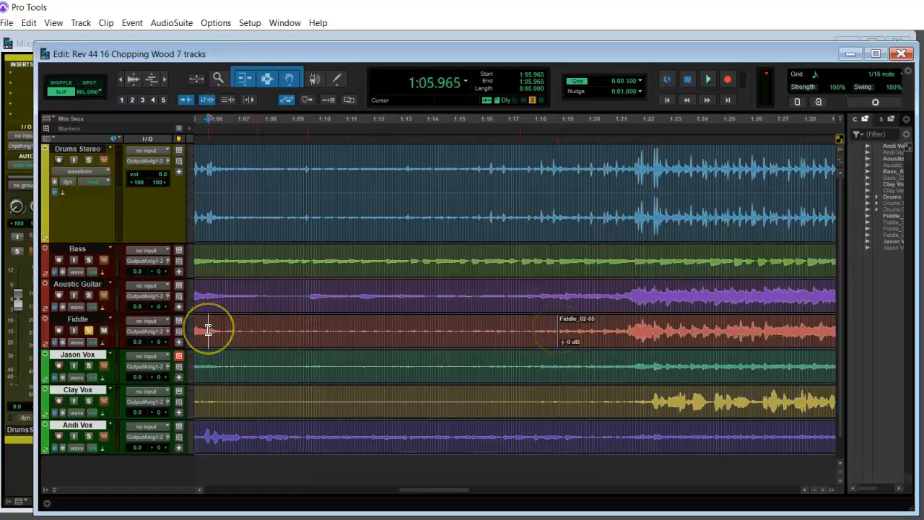
pyautogui.press('space')
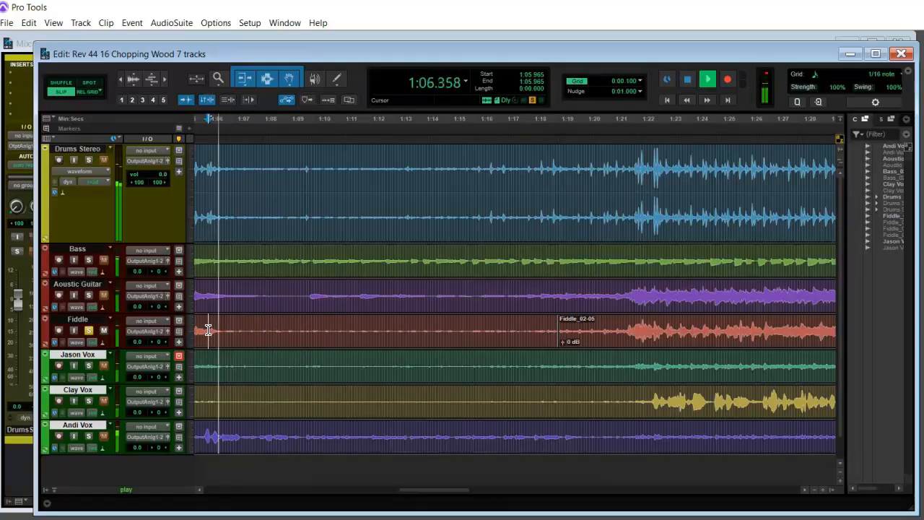
pyautogui.press('space')
pyautogui.click(224, 331)
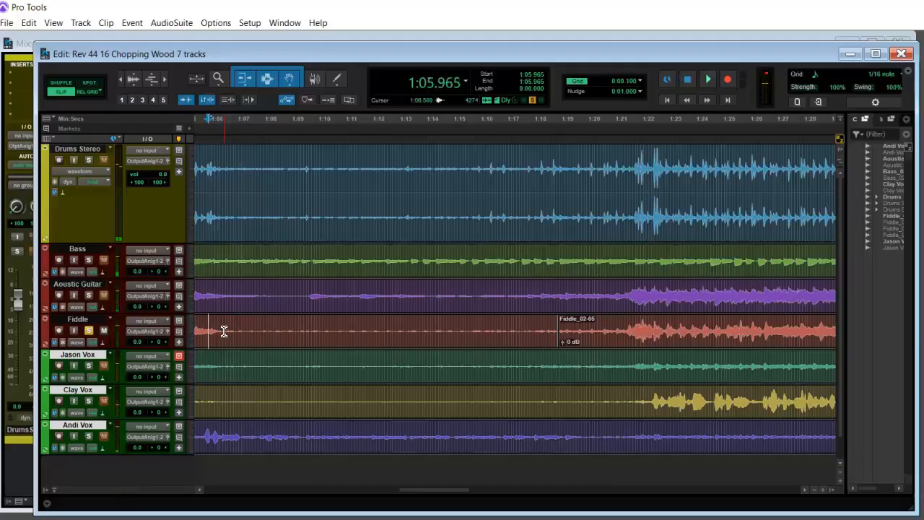
pyautogui.hotkey('ctrl', 'e')
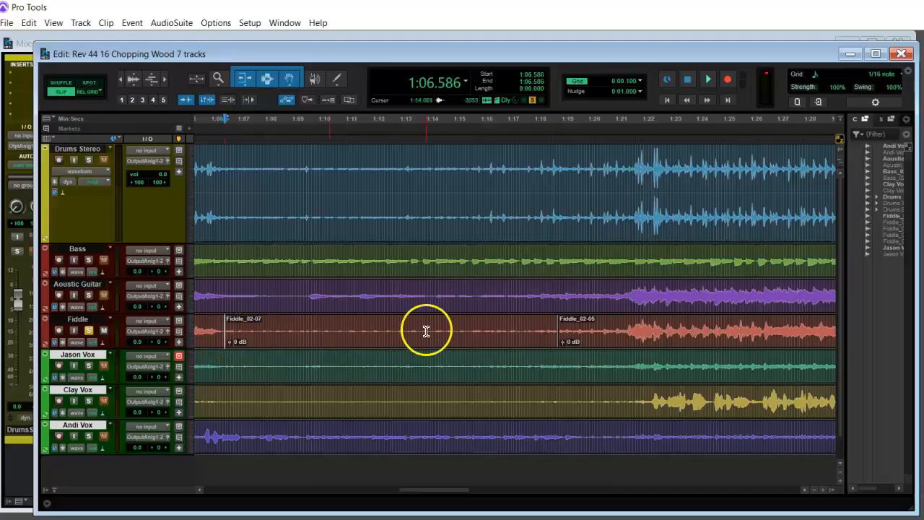
pyautogui.click(469, 340)
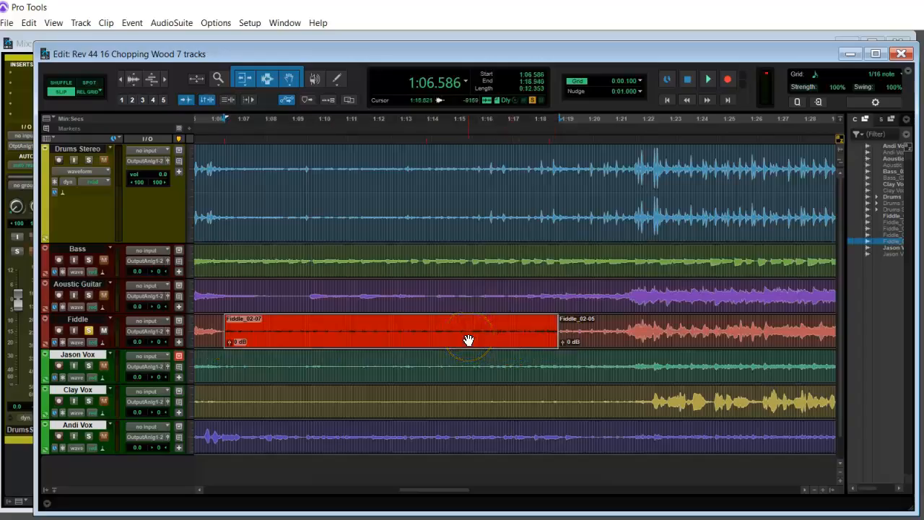
pyautogui.press('Delete')
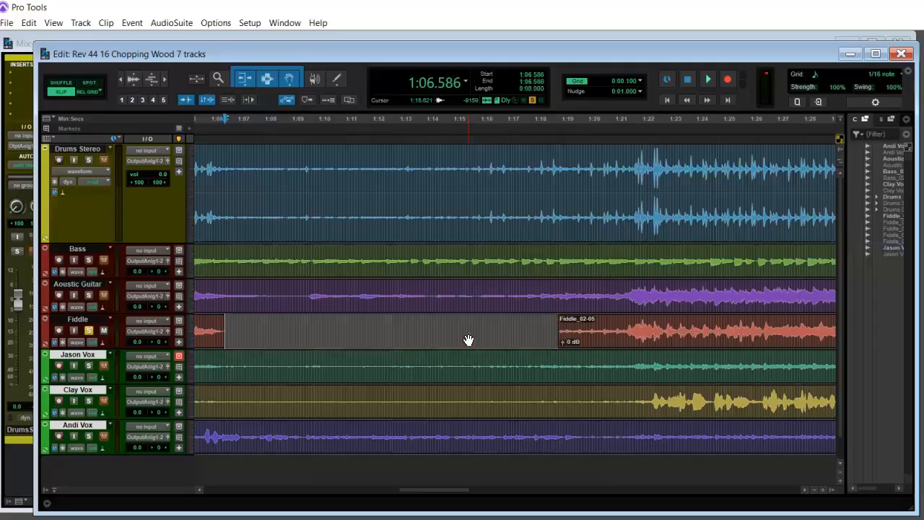
# Check the Canvas assignment in the browser for the time range to keep on the first vocal track, and return to Pro Tools.
pyautogui.click(468, 330)
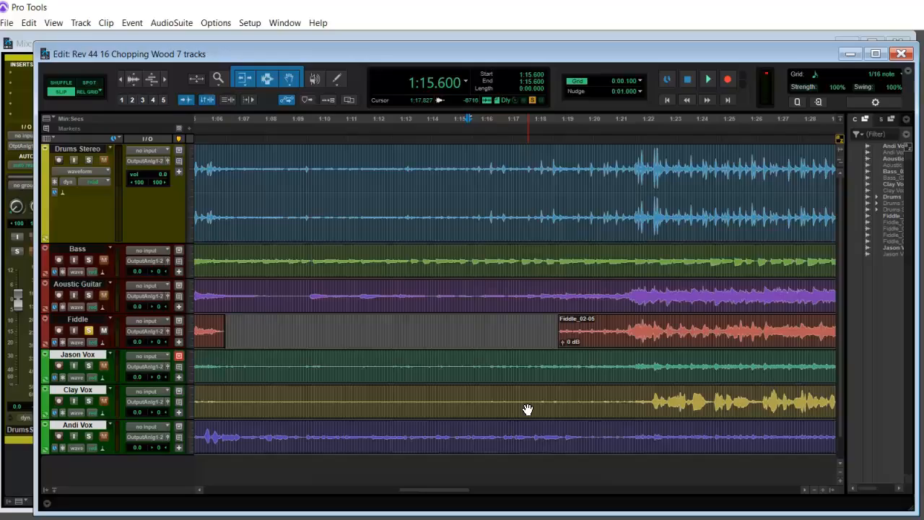
pyautogui.hotkey('alt', 'Tab')
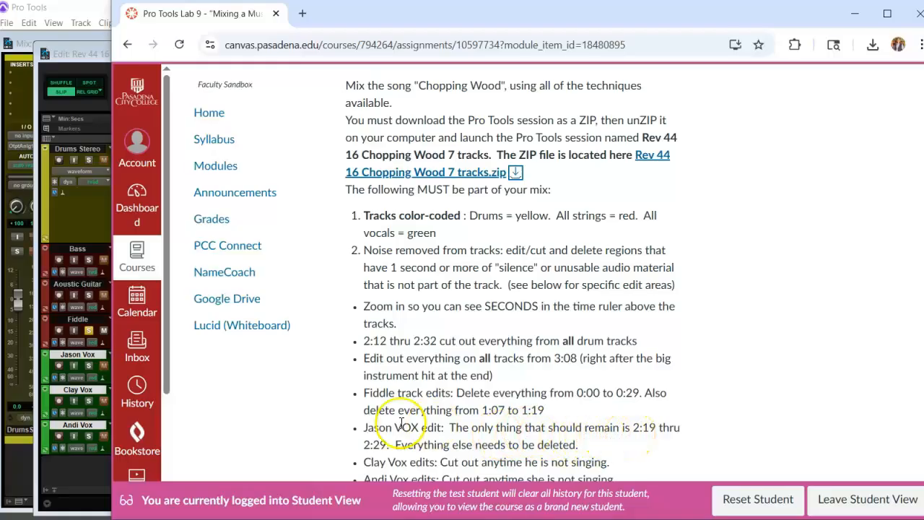
pyautogui.click(88, 465)
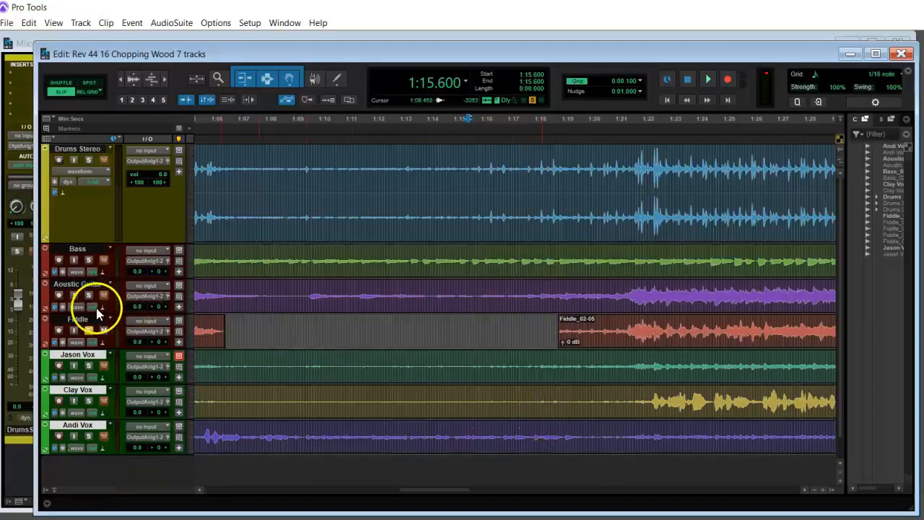
# Select only the vocal track directly below Fiddle and solo it in place of the Fiddle track.
pyautogui.click(78, 321)
pyautogui.click(78, 353)
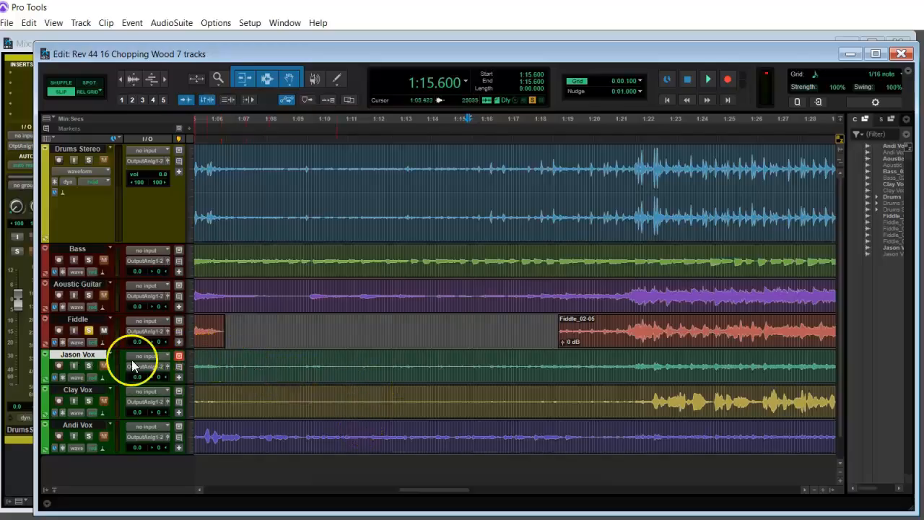
pyautogui.click(88, 329)
pyautogui.click(88, 366)
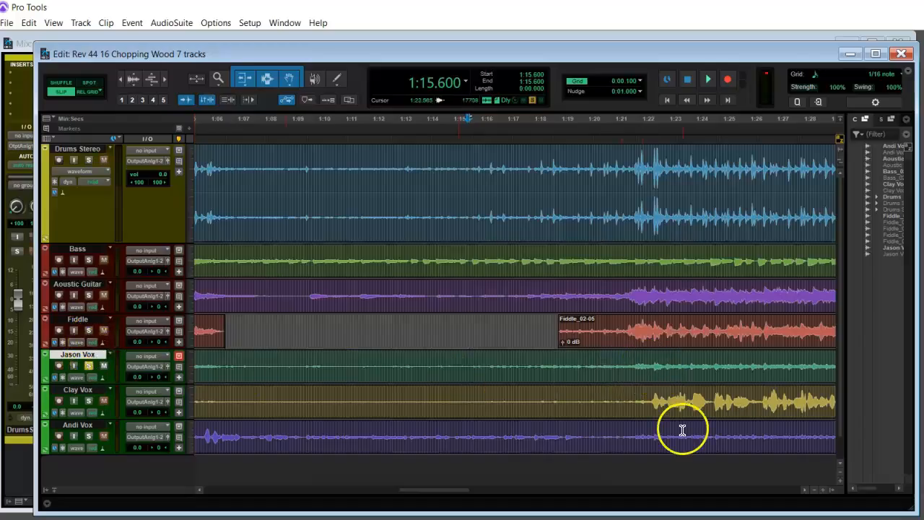
# Locate the start of the singing on the soloed vocal track and audition it from about 2:18.954.
pyautogui.click(702, 489)
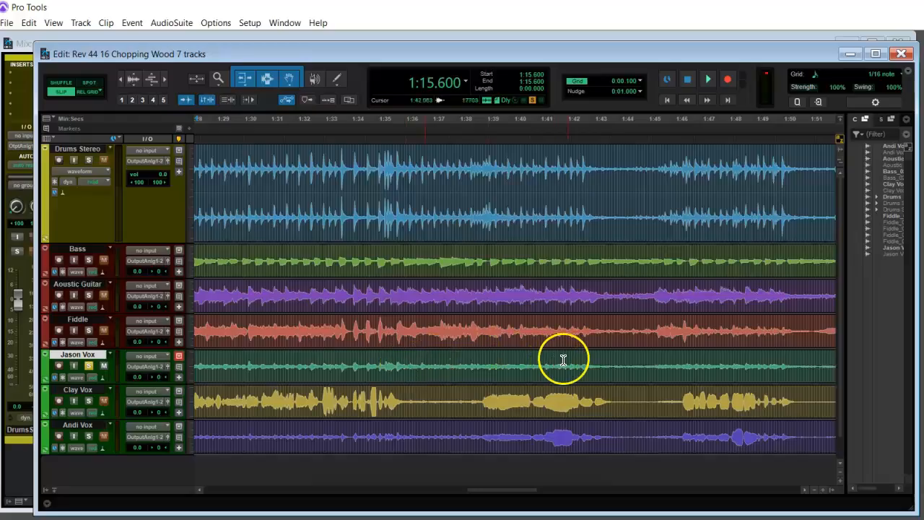
pyautogui.click(699, 489)
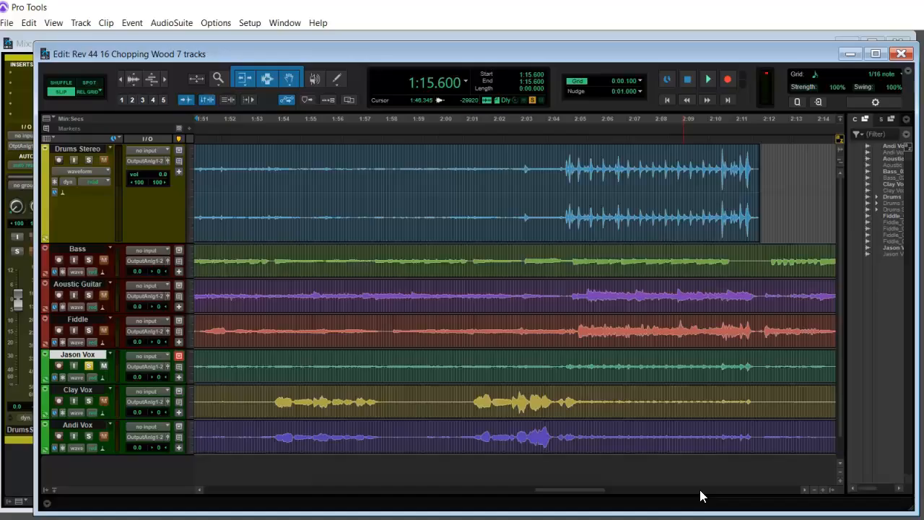
pyautogui.click(700, 489)
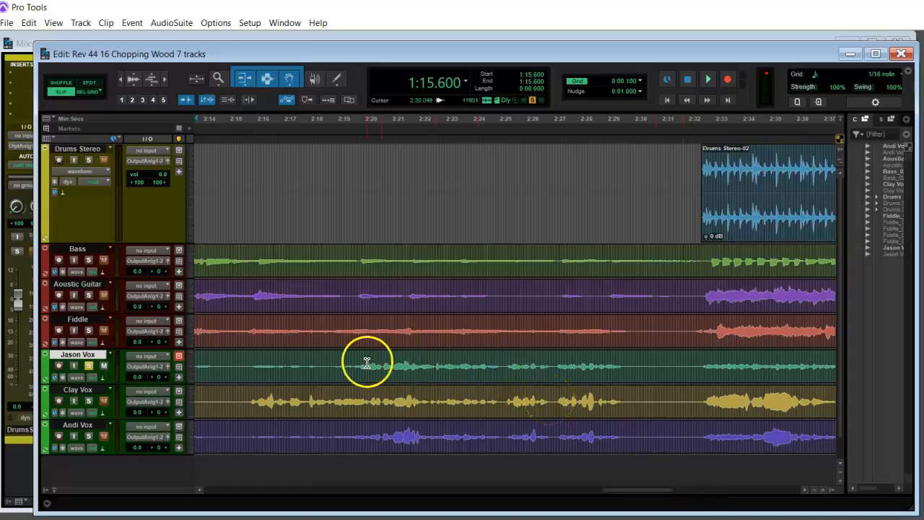
pyautogui.click(335, 361)
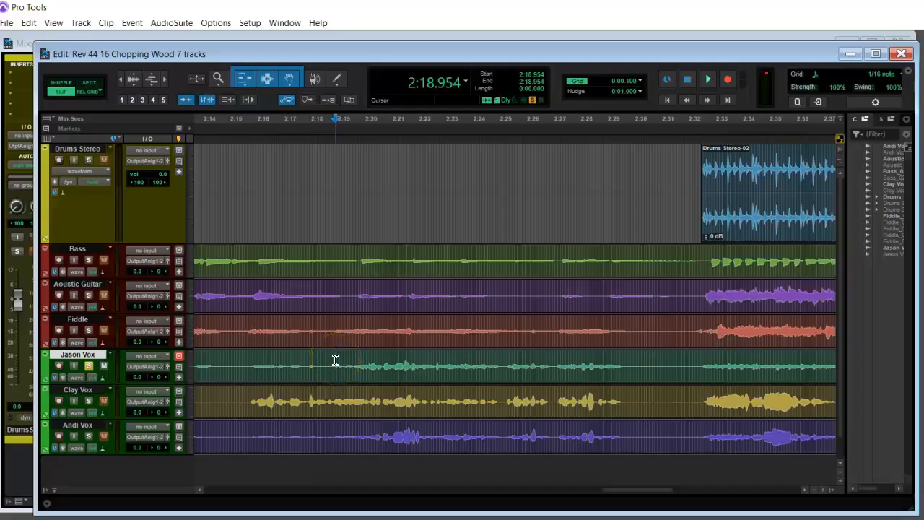
pyautogui.press('space')
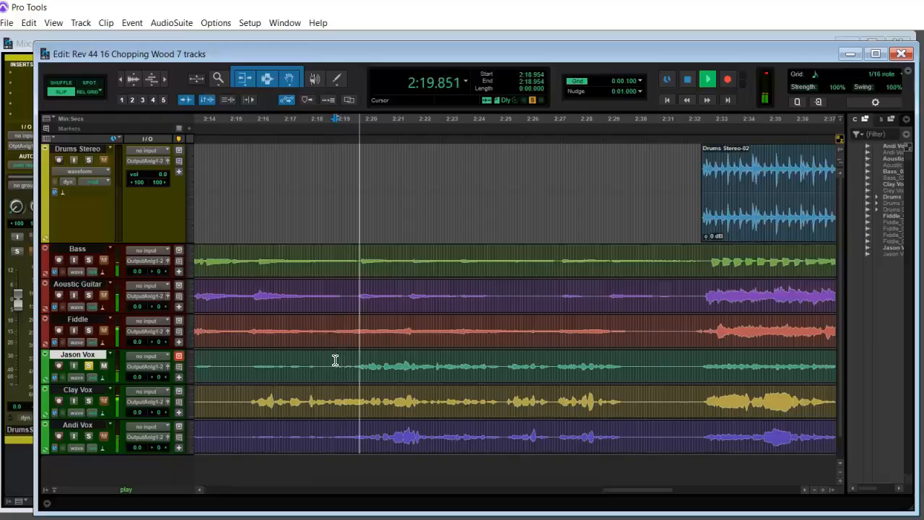
pyautogui.click(336, 361)
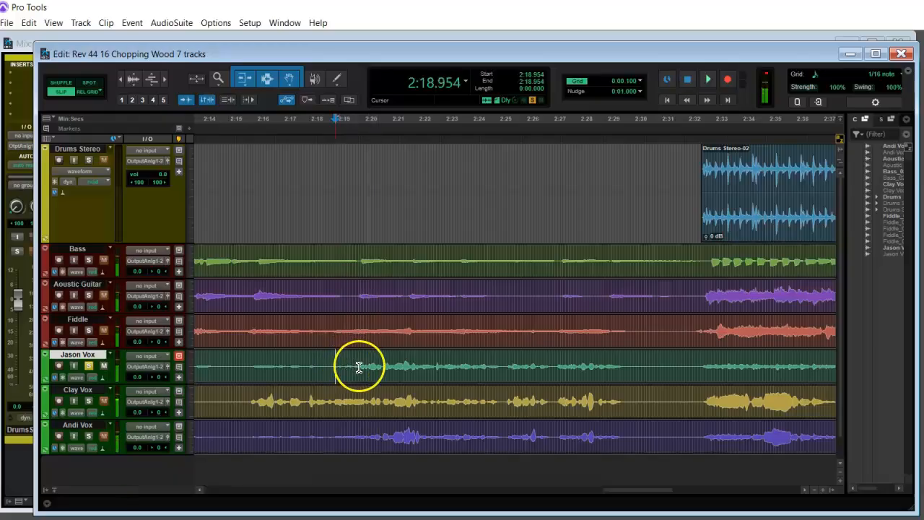
# Split the soloed vocal clip at about 2:19.853 and delete everything from 0:00 to the split.
pyautogui.click(360, 368)
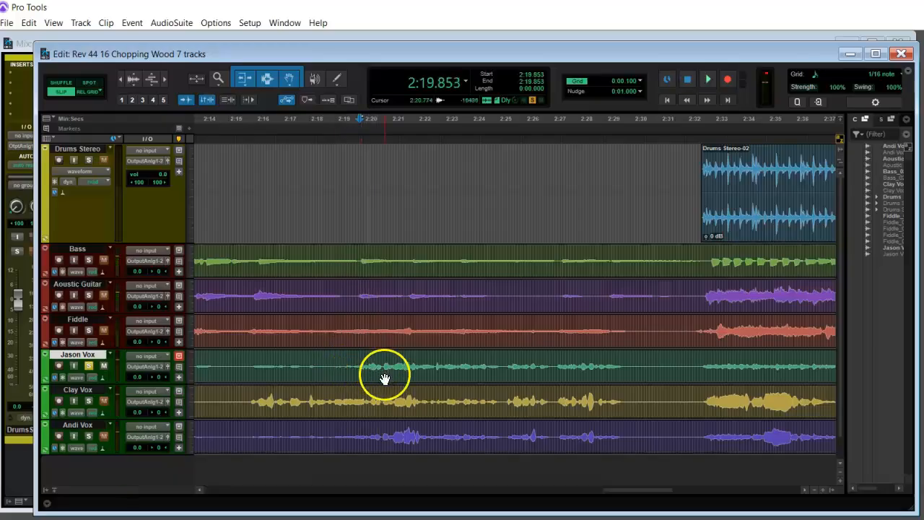
pyautogui.hotkey('ctrl', 'e')
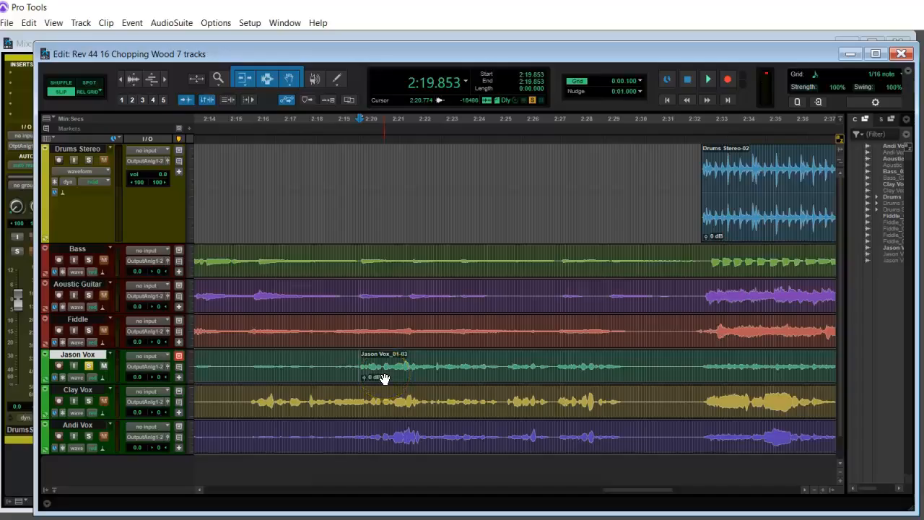
pyautogui.click(300, 374)
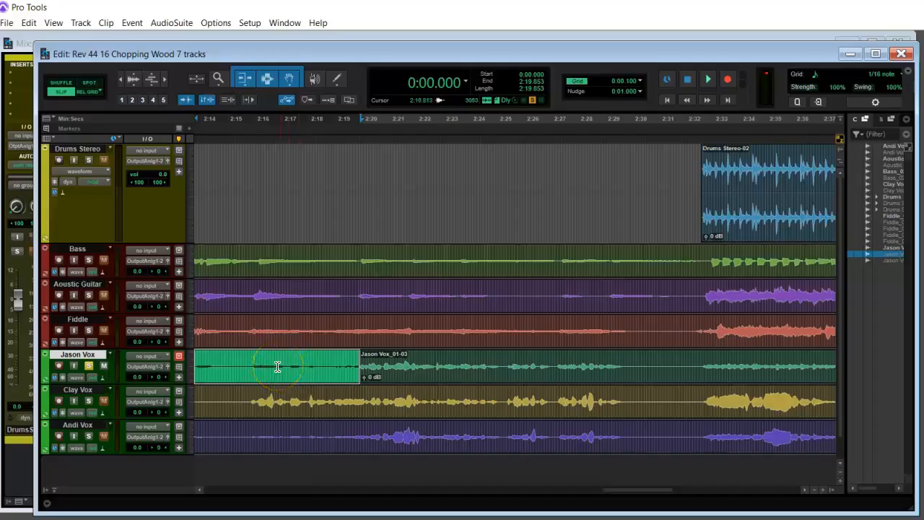
pyautogui.press('Delete')
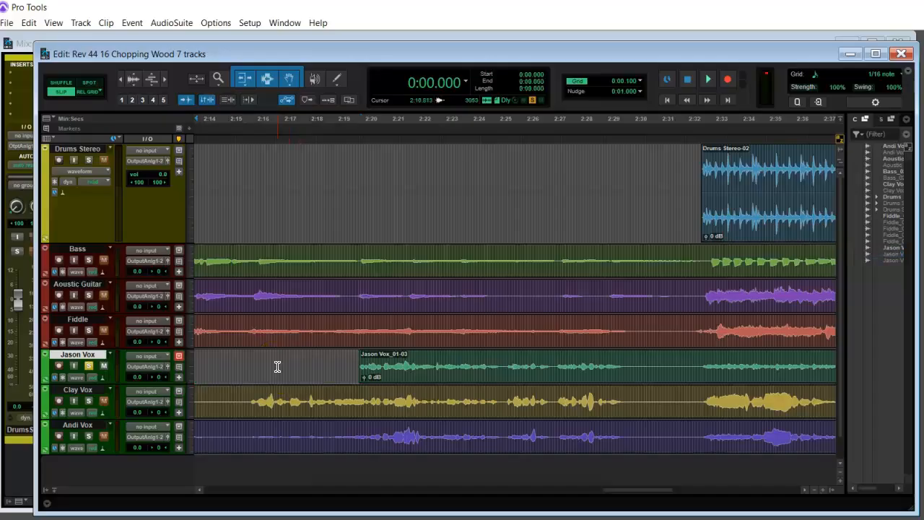
# Audition the end of the soloed vocal phrase from about 2:26.876 to find where the singing stops.
pyautogui.click(548, 359)
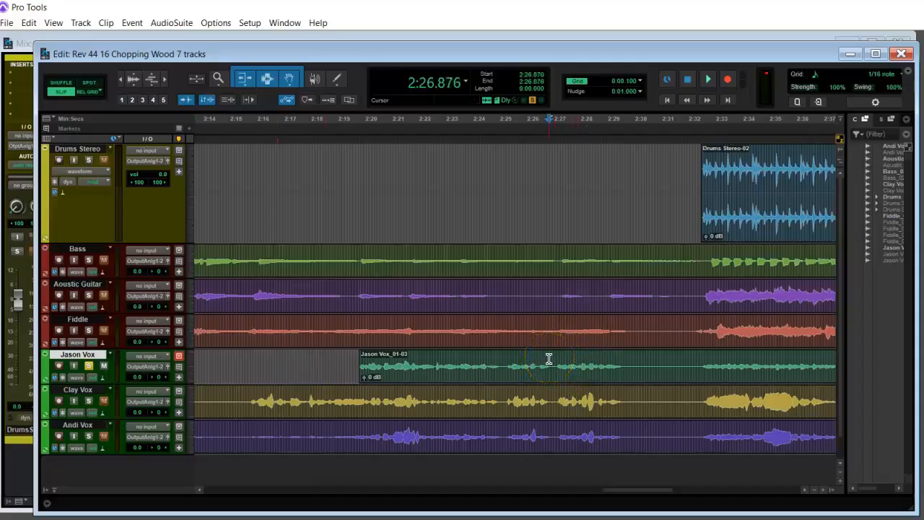
pyautogui.press('space')
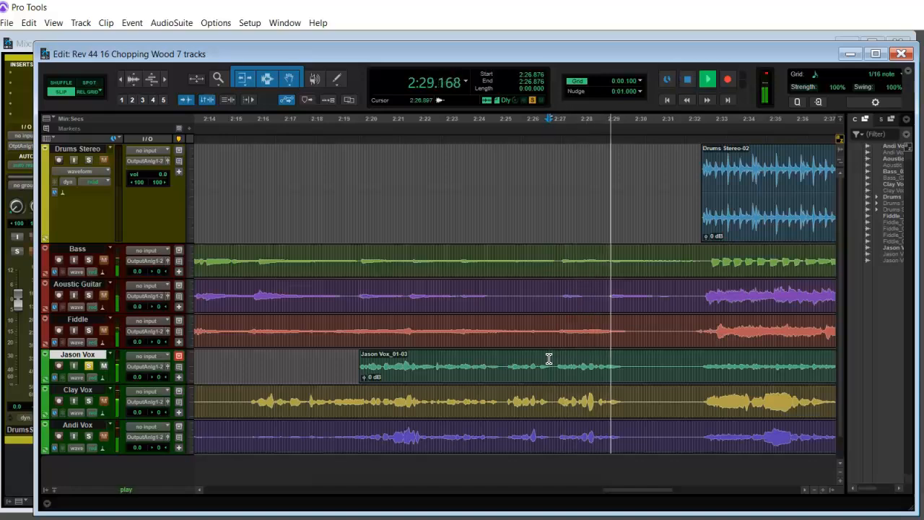
pyautogui.click(610, 361)
pyautogui.press('space')
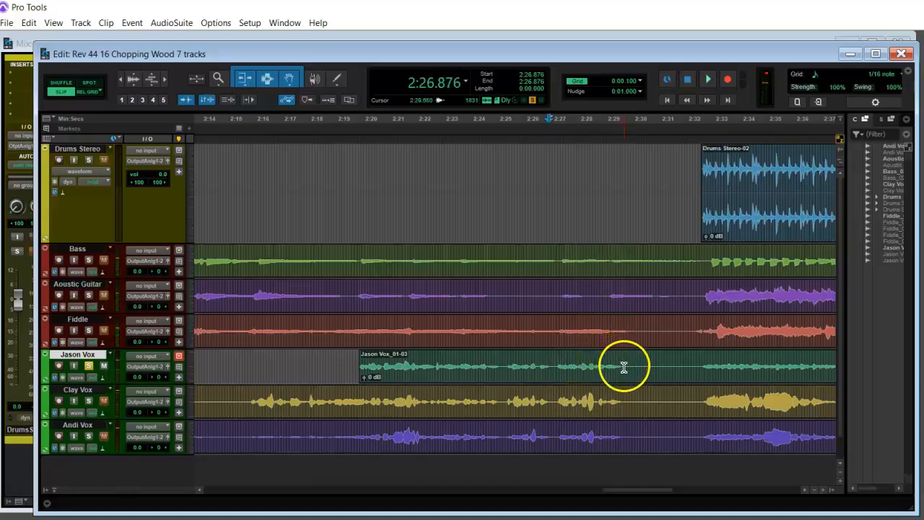
# Split the soloed vocal clip at about 2:29.745 and delete everything after the split.
pyautogui.click(625, 368)
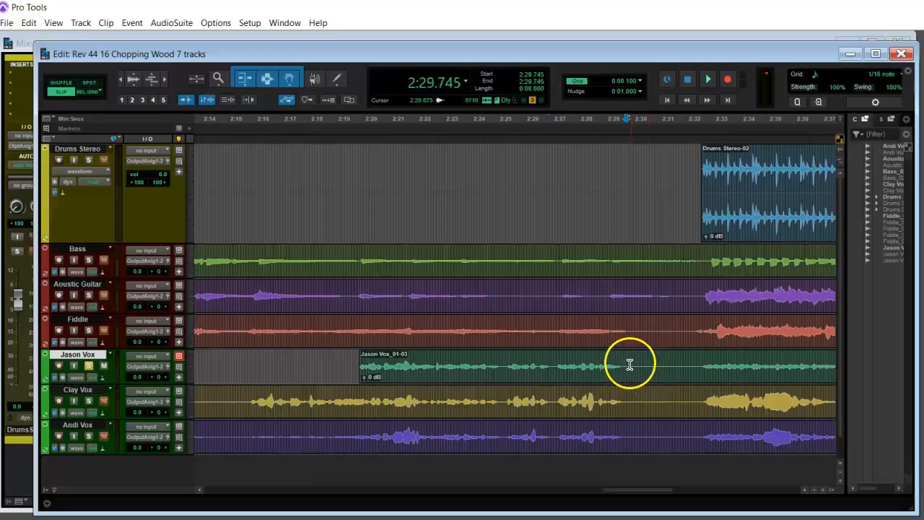
pyautogui.hotkey('ctrl', 'e')
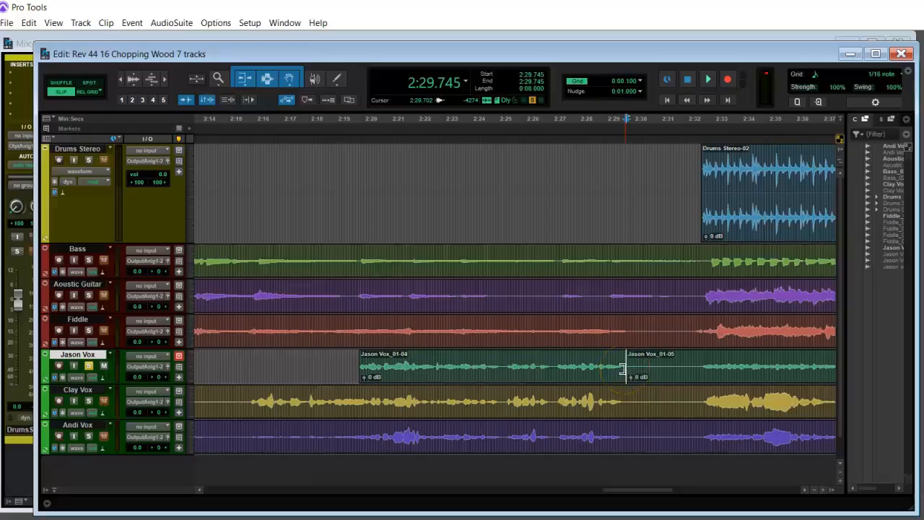
pyautogui.click(670, 378)
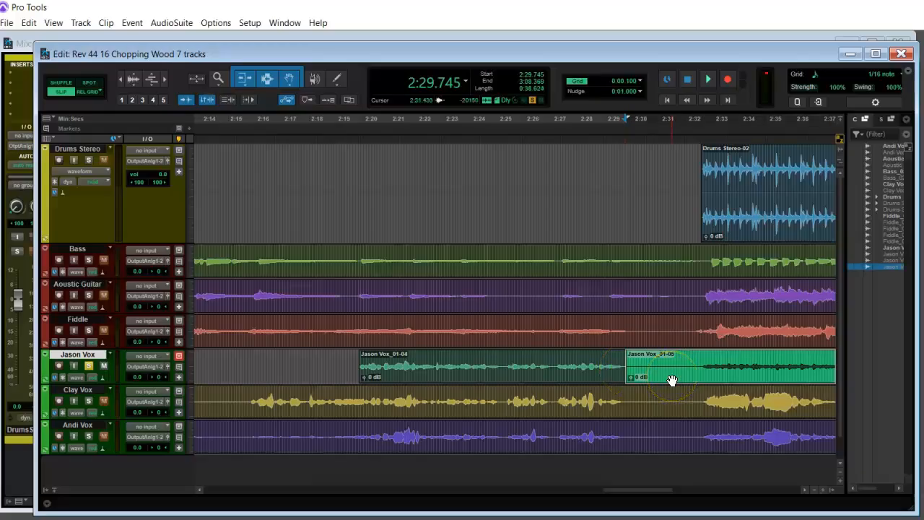
pyautogui.press('Delete')
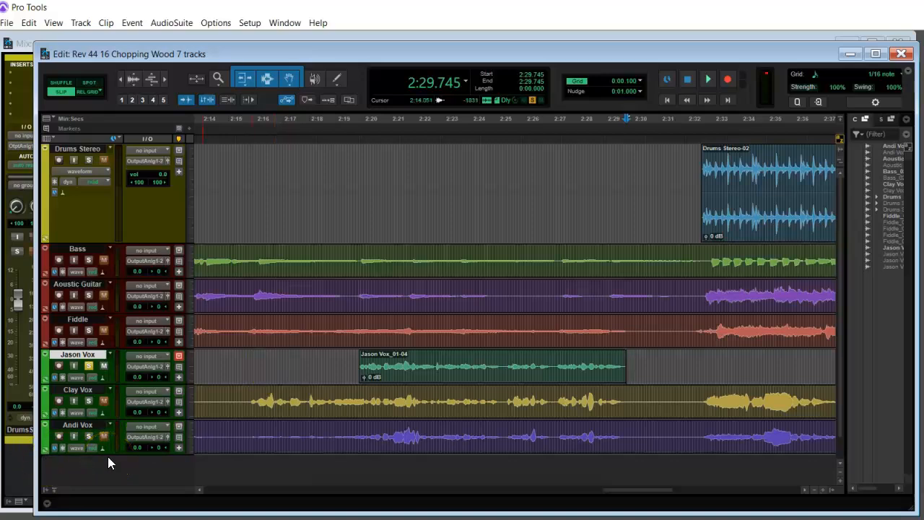
# Read the Canvas assignment's edit instructions for the two remaining vocal tracks in the browser, and return to Pro Tools.
pyautogui.click(426, 518)
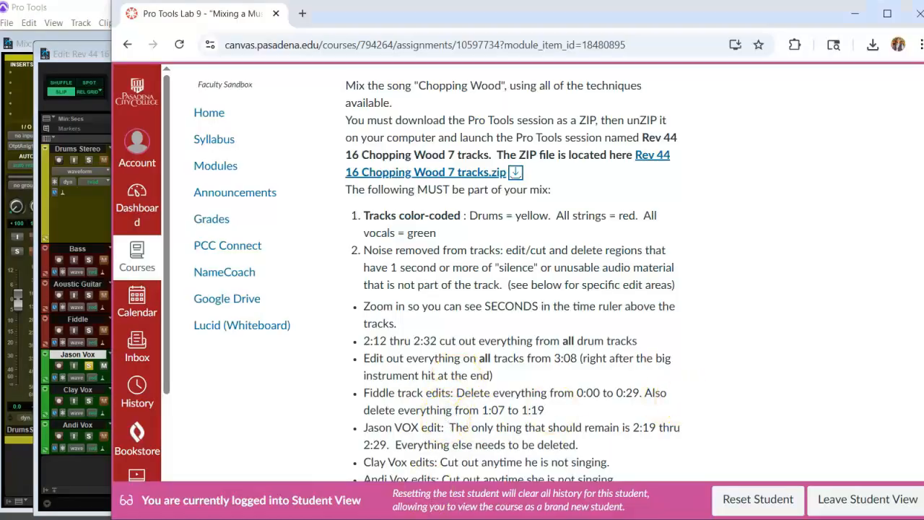
pyautogui.scroll(-2, 643, 347)
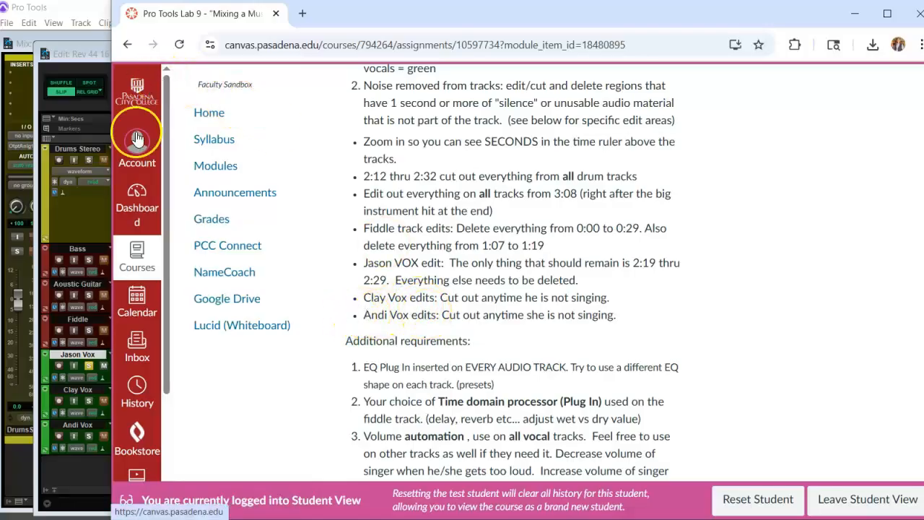
pyautogui.click(95, 220)
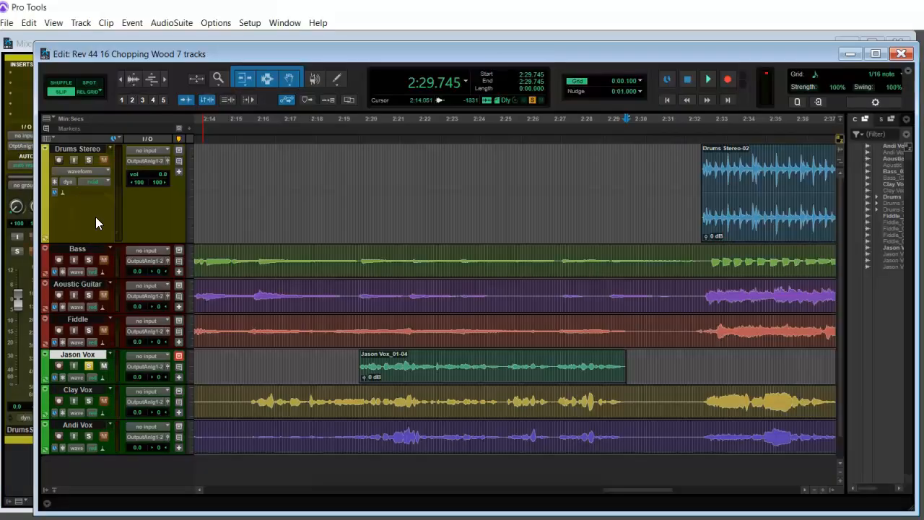
# Return to the start of the song and solo the two lowest vocal tracks in place of the first vocal track.
pyautogui.moveTo(645, 494); pyautogui.dragTo(235, 476)
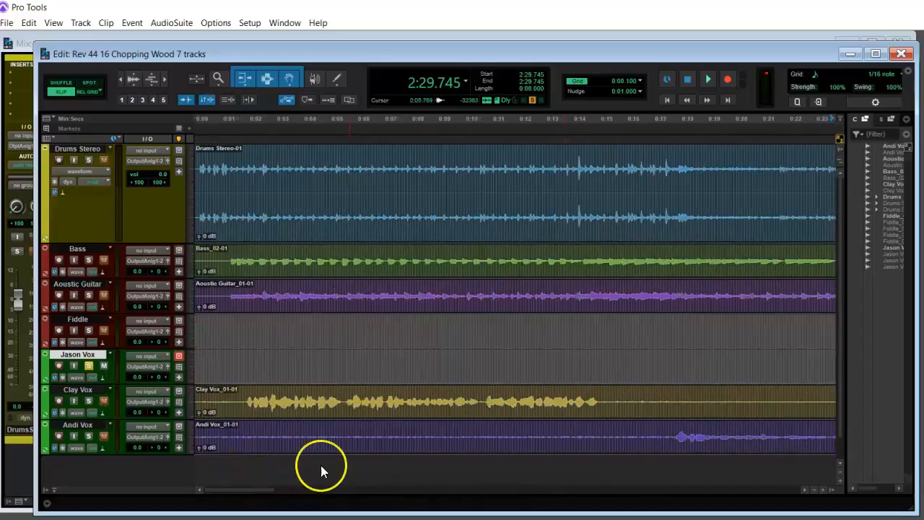
pyautogui.click(88, 367)
pyautogui.click(89, 401)
pyautogui.click(89, 435)
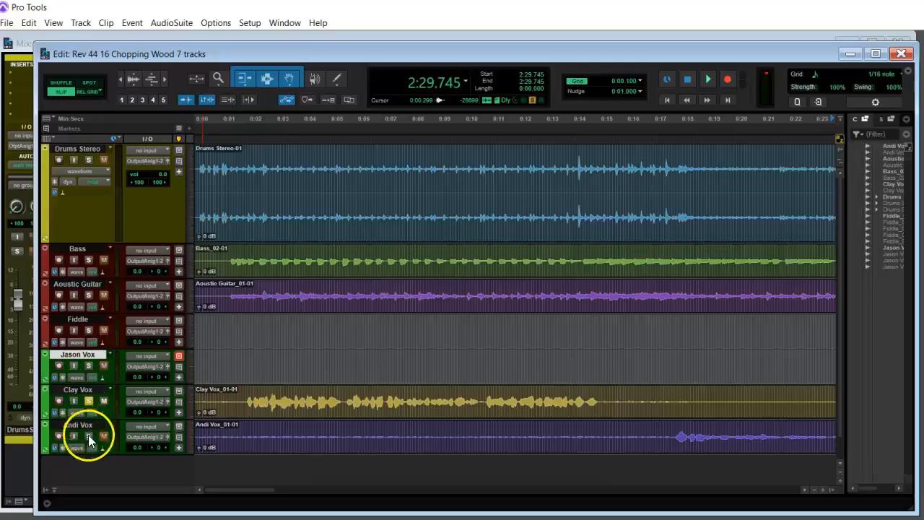
pyautogui.click(243, 408)
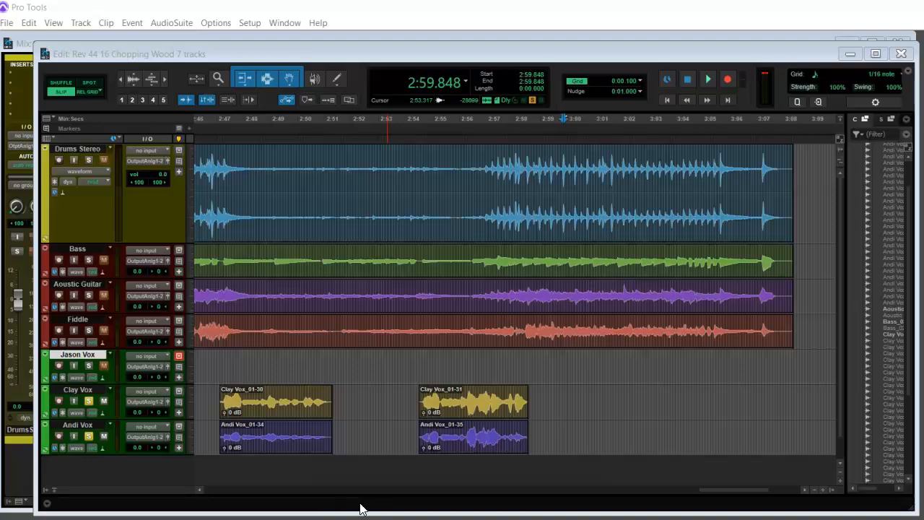
# Review the cut vocal clips from the start of the song with the whole session in view.
pyautogui.click(547, 405)
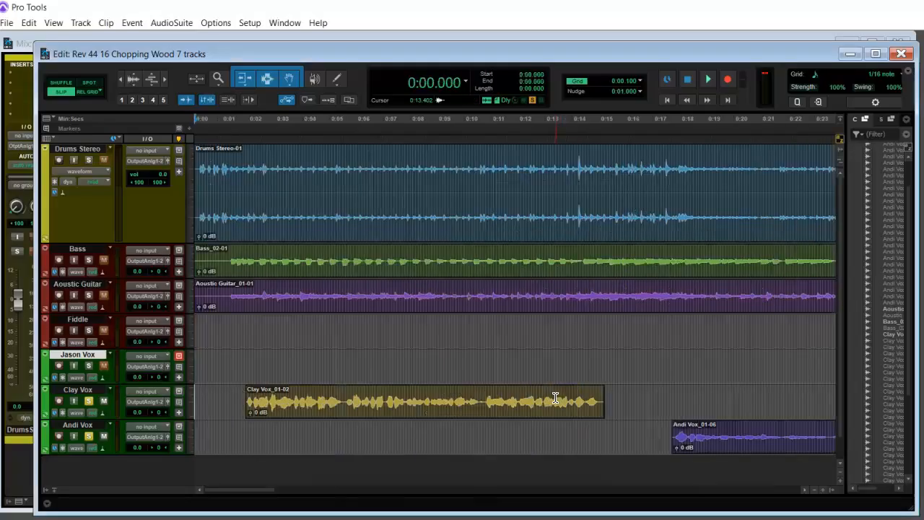
pyautogui.hotkey('ctrl', '[')
pyautogui.hotkey('ctrl', '[')
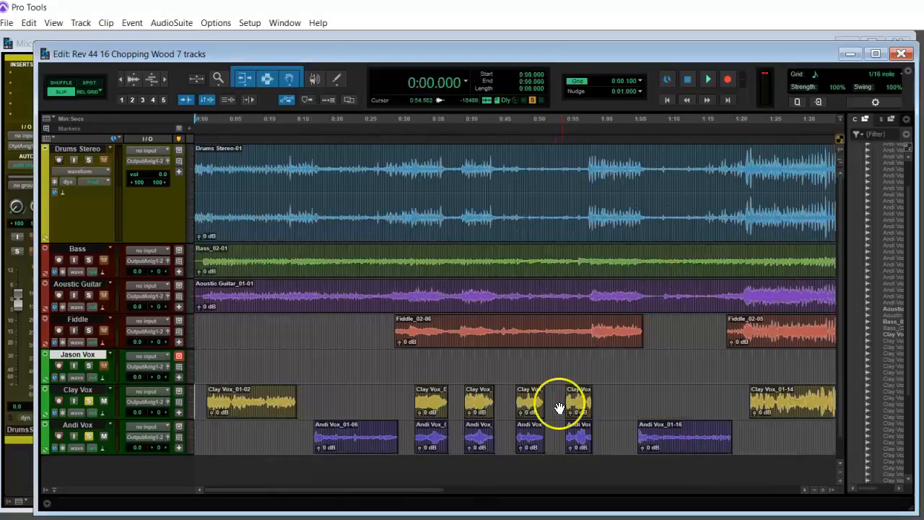
pyautogui.hotkey('ctrl', '[')
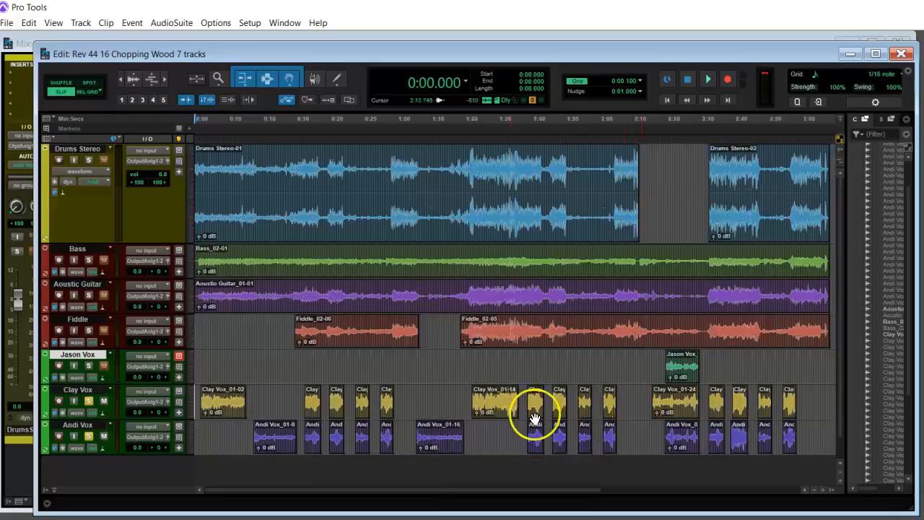
pyautogui.moveTo(243, 492)
pyautogui.mouseDown()
pyautogui.moveTo(299, 490)
pyautogui.moveTo(229, 491)
pyautogui.mouseUp()
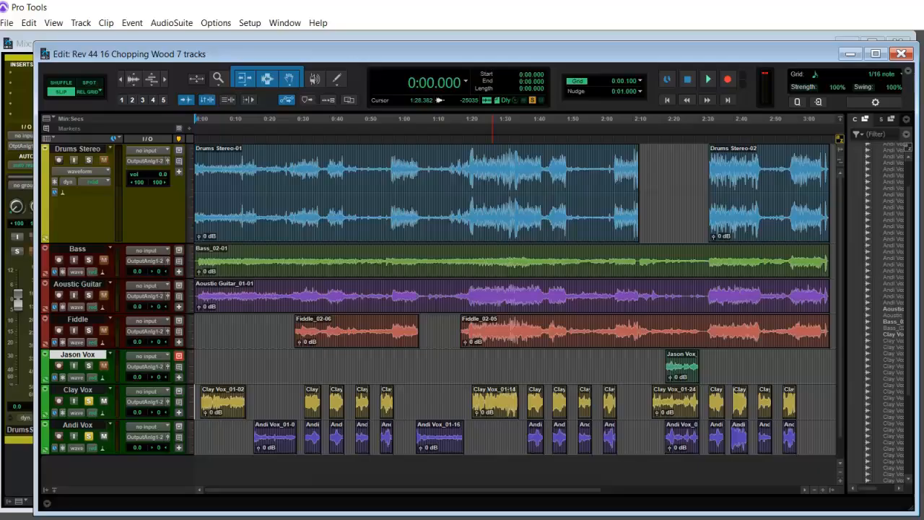
# Switch to the Canvas assignment in the browser and read the additional requirements on plug-ins, volume automation, panning and the Master Fader.
pyautogui.hotkey('alt', 'Tab')
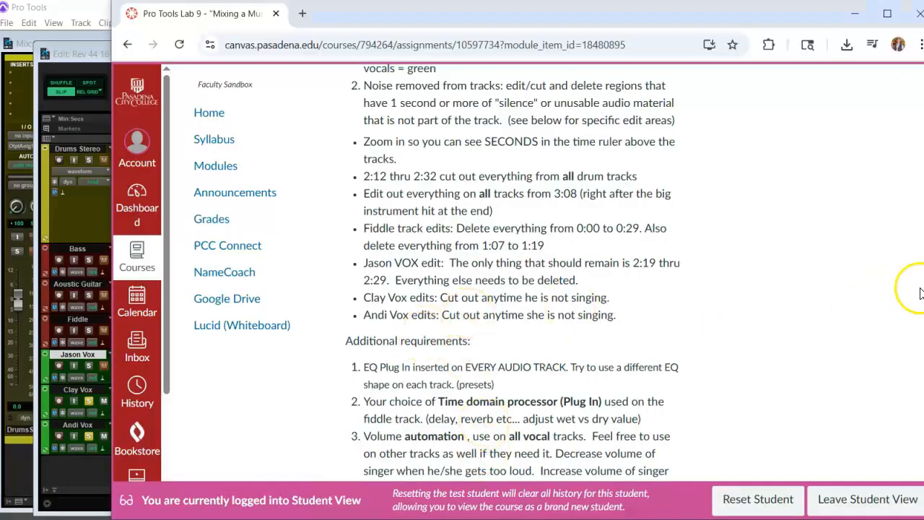
pyautogui.scroll(-3, 919, 292)
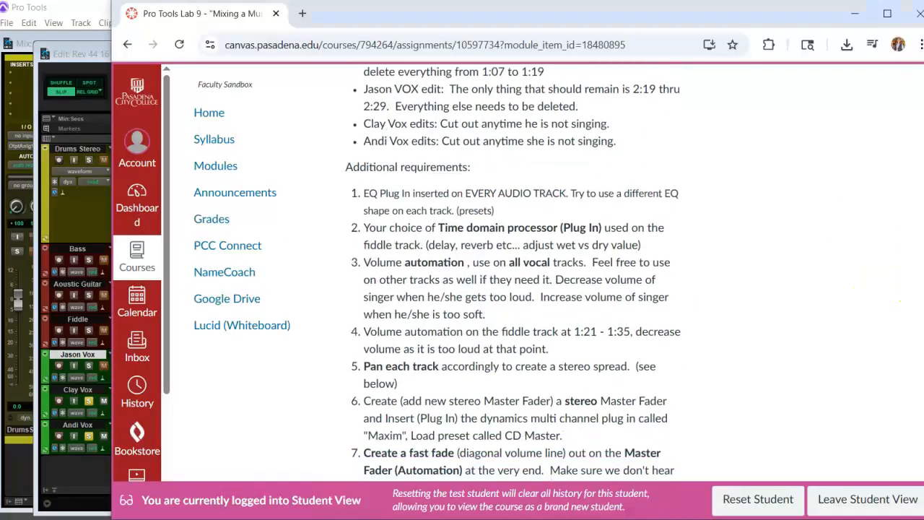
pyautogui.scroll(-1, 902, 296)
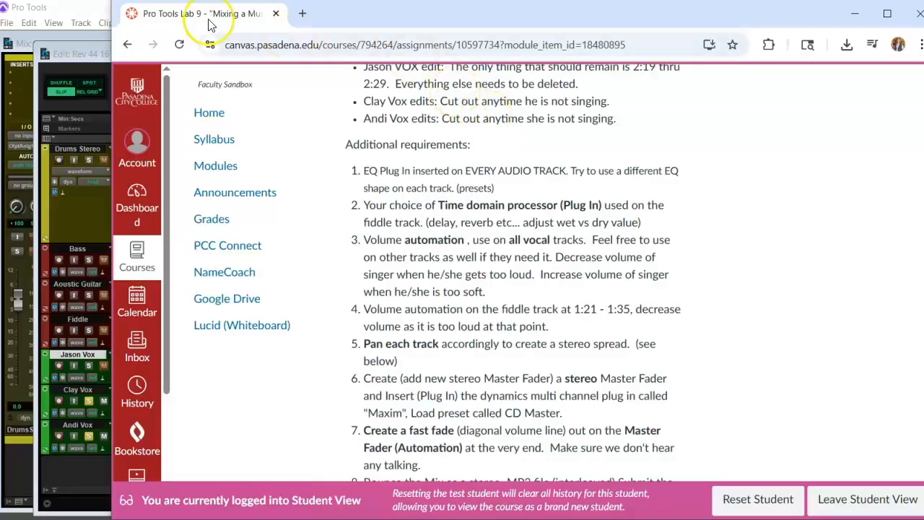
# Switch back to Pro Tools and turn off solo on the two lowest vocal tracks.
pyautogui.click(85, 45)
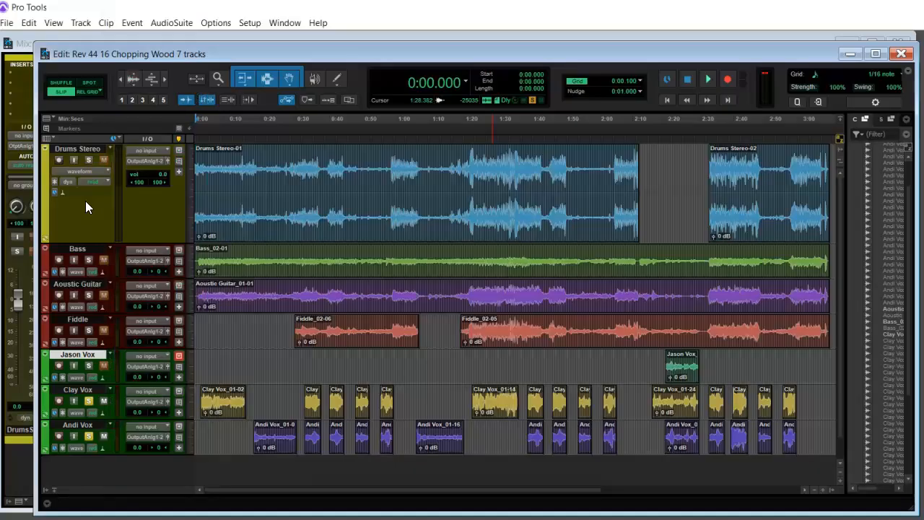
pyautogui.click(88, 400)
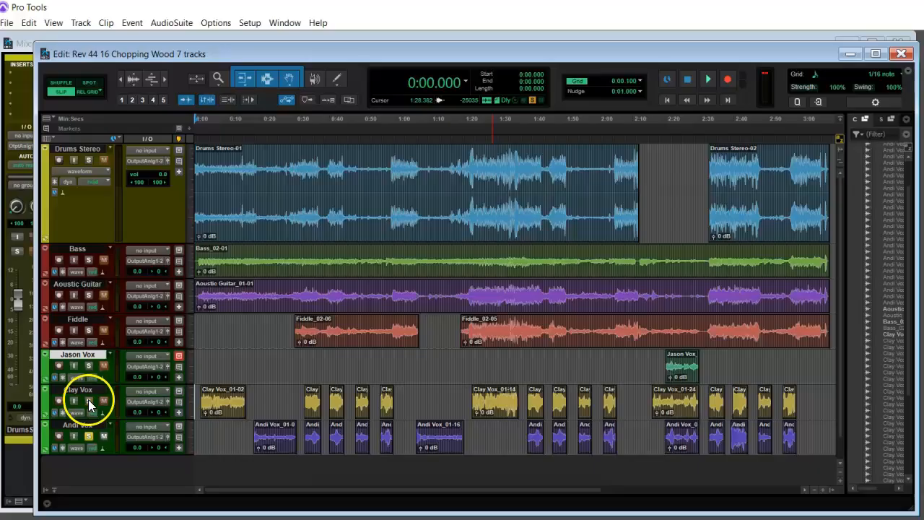
pyautogui.click(88, 436)
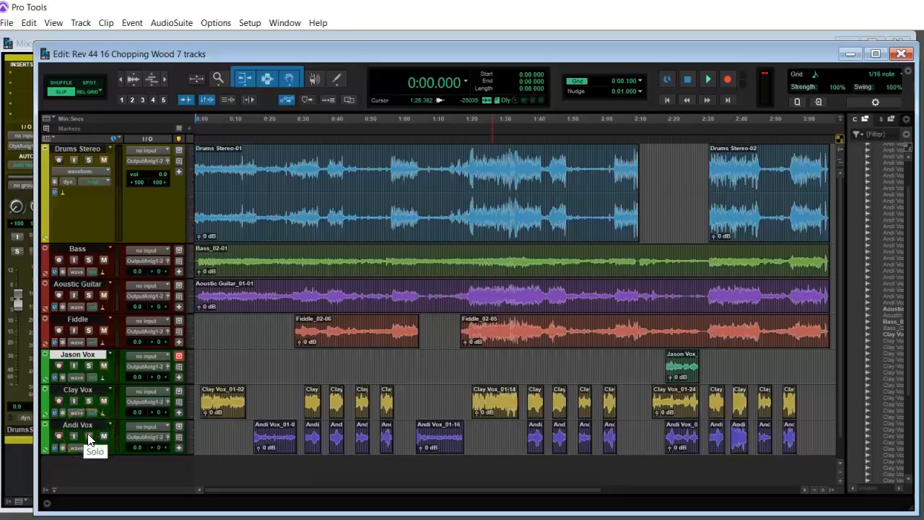
# Show the mixer, insert a multichannel EQ3 7-Band on the Drums Stereo track and solo that track.
pyautogui.hotkey('ctrl', '=')
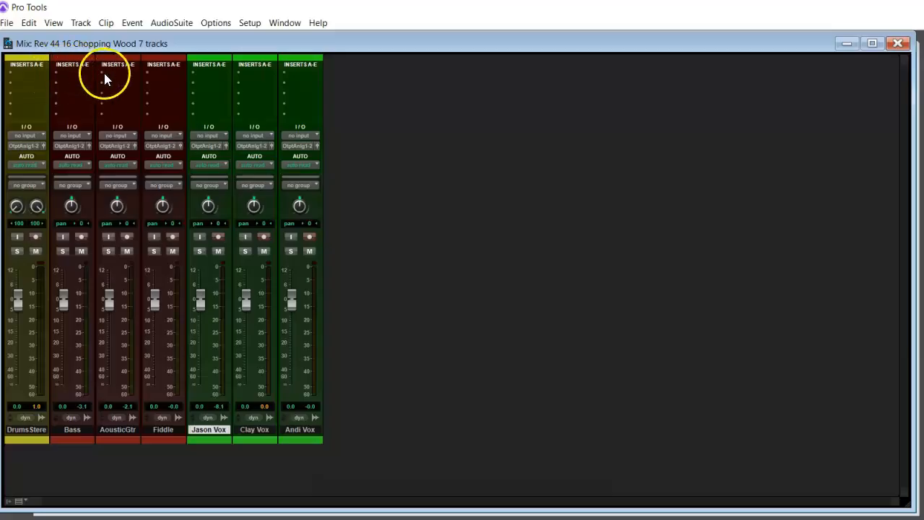
pyautogui.click(25, 71)
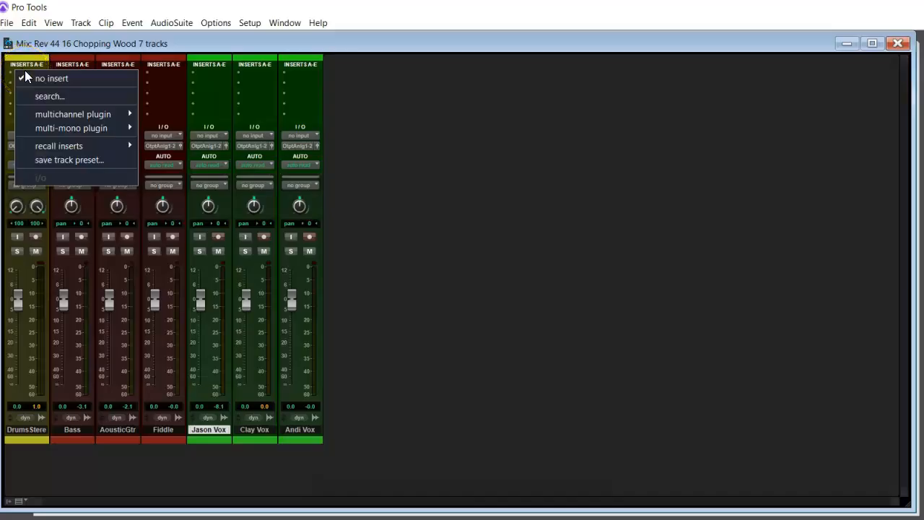
pyautogui.click(69, 115)
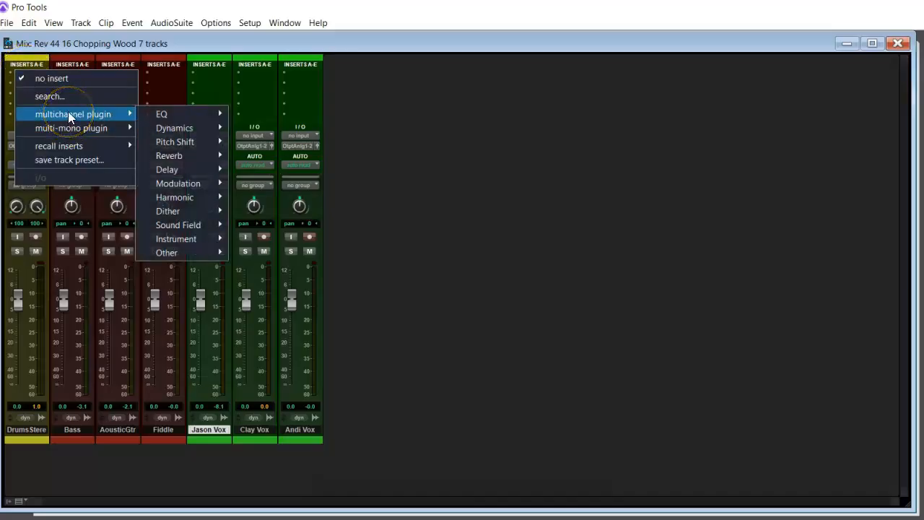
pyautogui.click(149, 112)
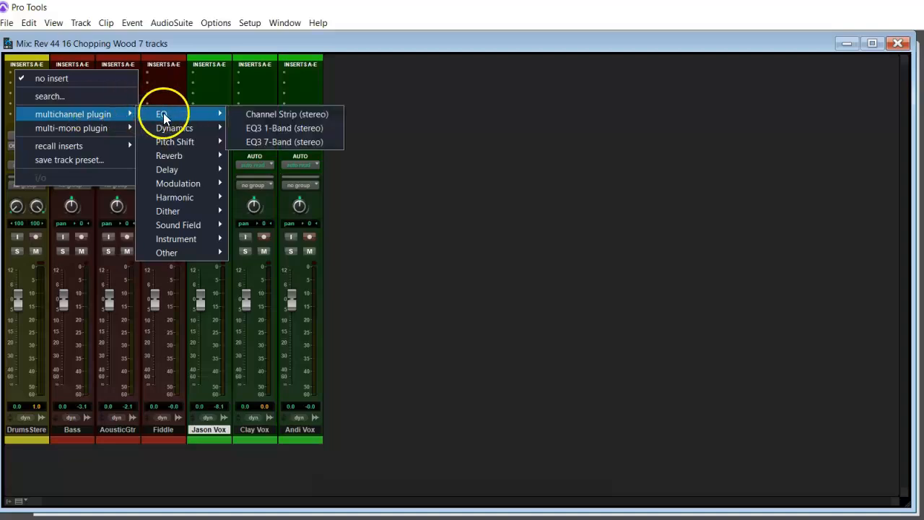
pyautogui.click(267, 142)
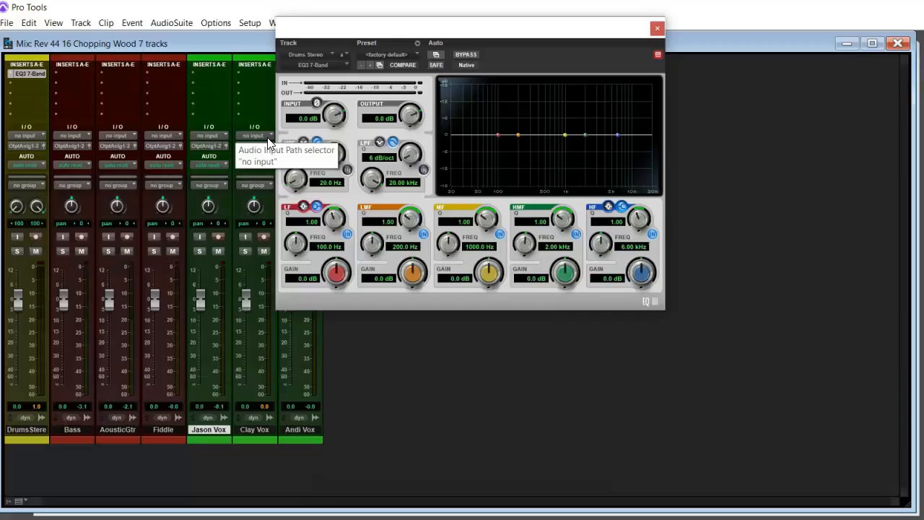
pyautogui.click(15, 252)
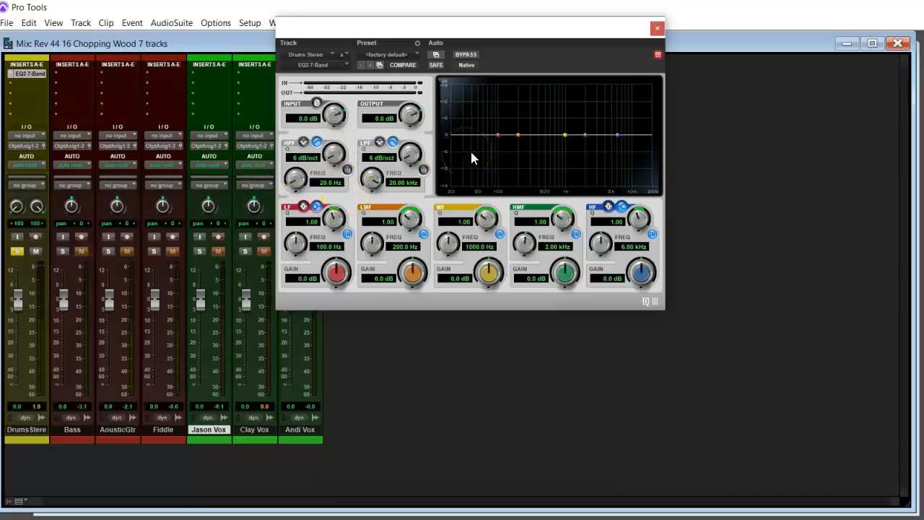
# Try a manual drum EQ curve: low band about +4.4 dB, mid about +3.8 dB, high band about -2.1 dB.
pyautogui.moveTo(498, 135); pyautogui.dragTo(495, 123)
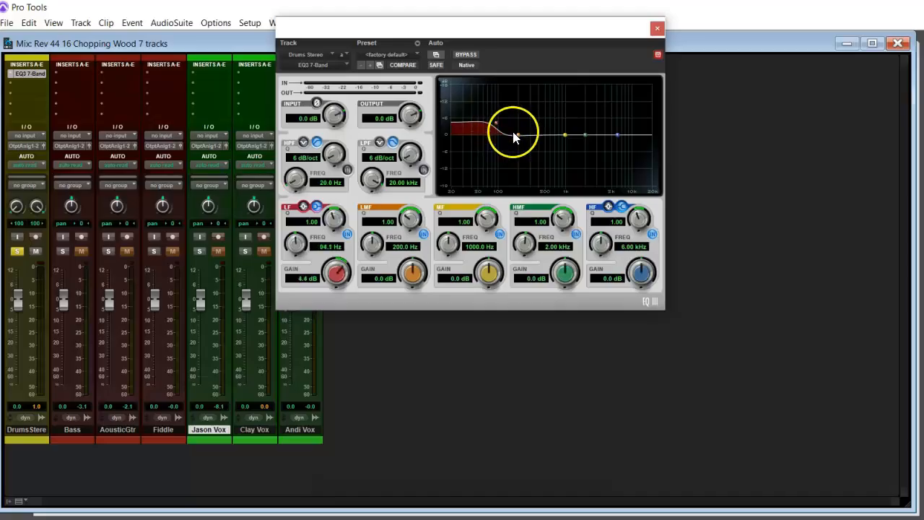
pyautogui.moveTo(564, 134); pyautogui.dragTo(565, 125)
pyautogui.moveTo(617, 135); pyautogui.dragTo(617, 143)
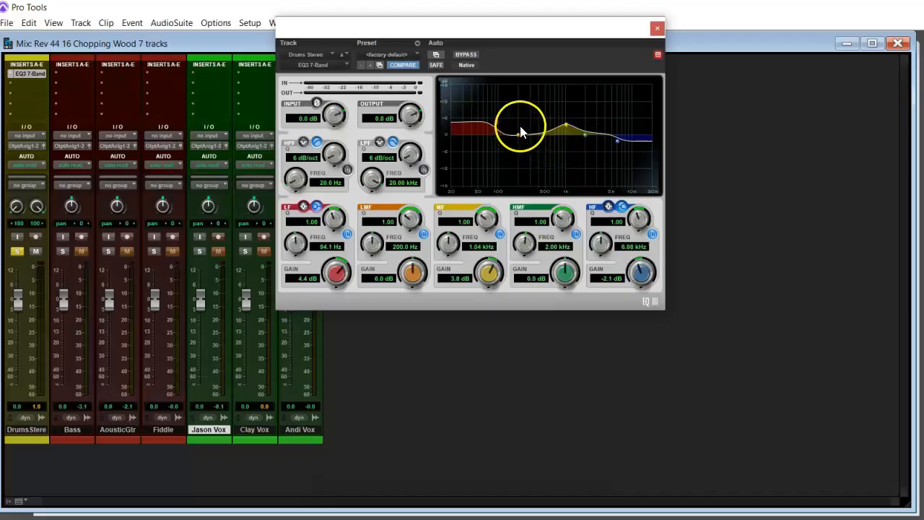
# Load the Brighten Cymbals preset on the drums EQ and boost the low band about 2.7 dB near 98 Hz.
pyautogui.click(398, 54)
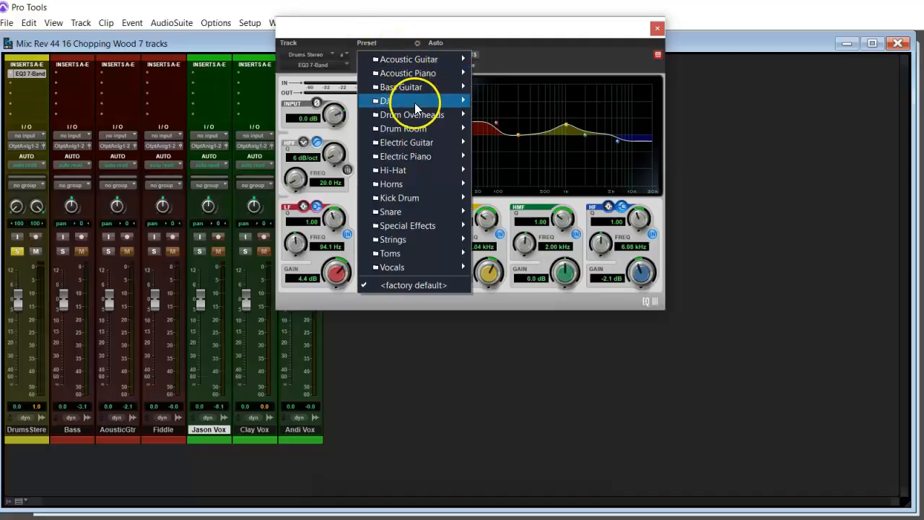
pyautogui.moveTo(426, 118)
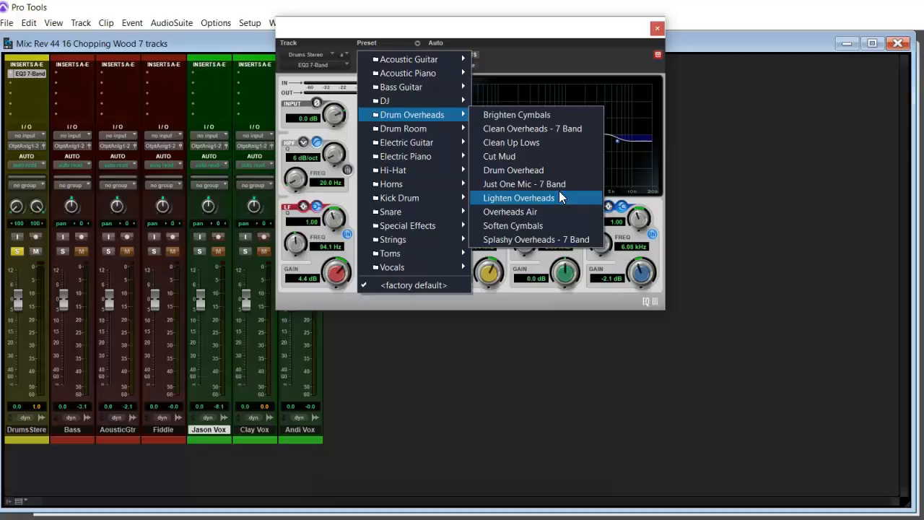
pyautogui.click(553, 144)
pyautogui.click(542, 115)
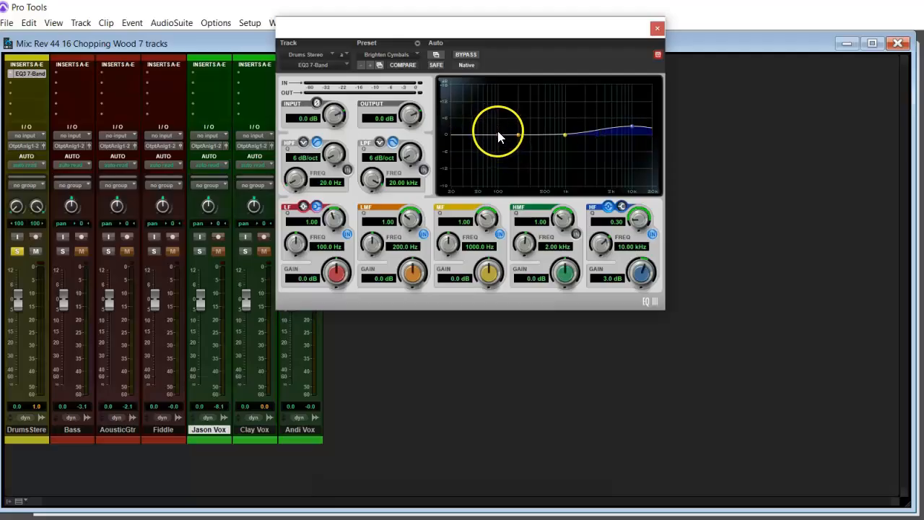
pyautogui.moveTo(497, 134); pyautogui.dragTo(497, 127)
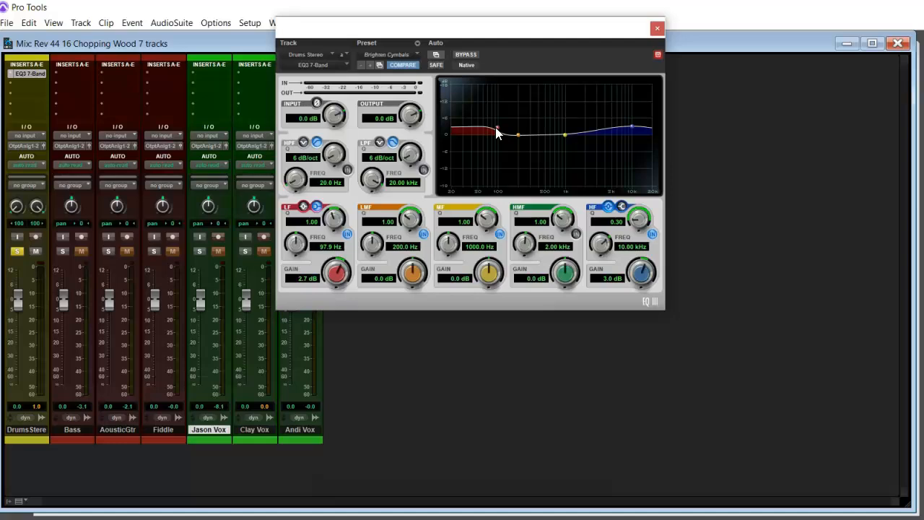
# Play back the drums to compare the EQ with bypass, and close the plug-in.
pyautogui.press('space')
pyautogui.click(466, 56)
pyautogui.click(657, 29)
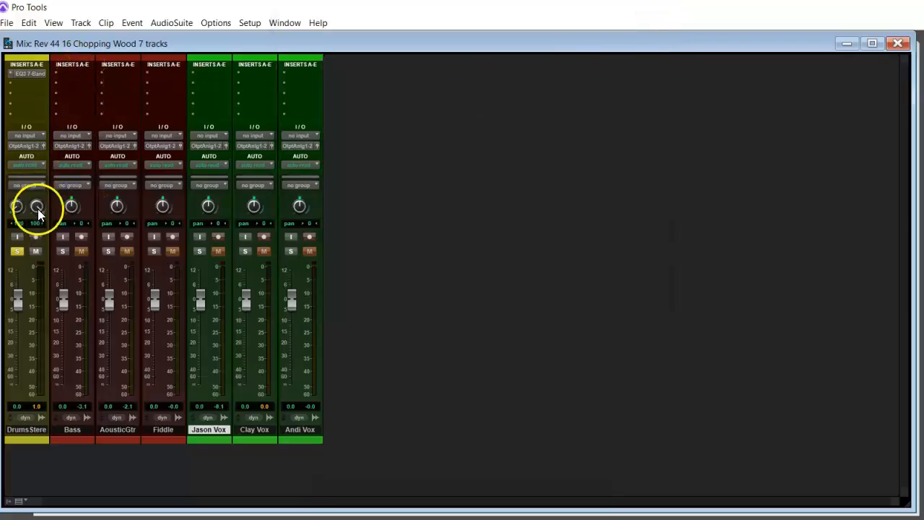
# Solo the Bass track in place of the drums and insert a mono EQ3 7-Band on it.
pyautogui.click(17, 251)
pyautogui.click(62, 251)
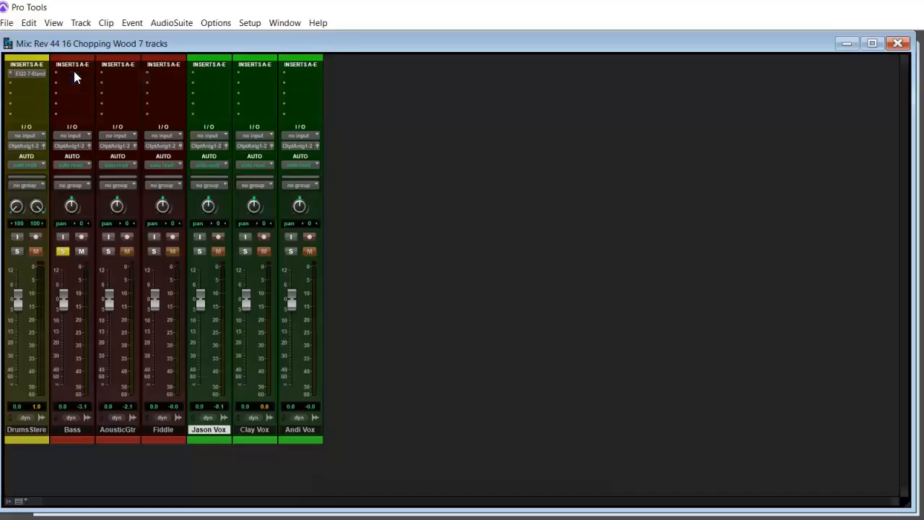
pyautogui.click(73, 71)
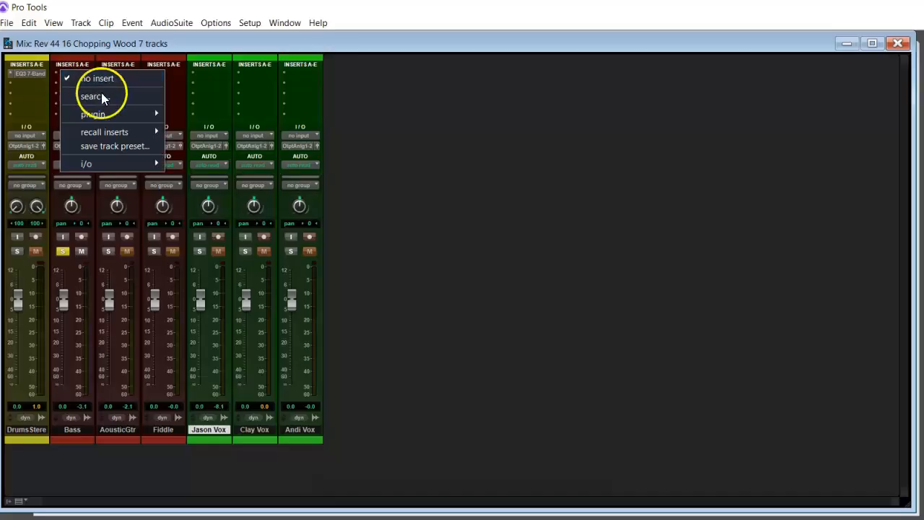
pyautogui.moveTo(128, 113)
pyautogui.moveTo(203, 117)
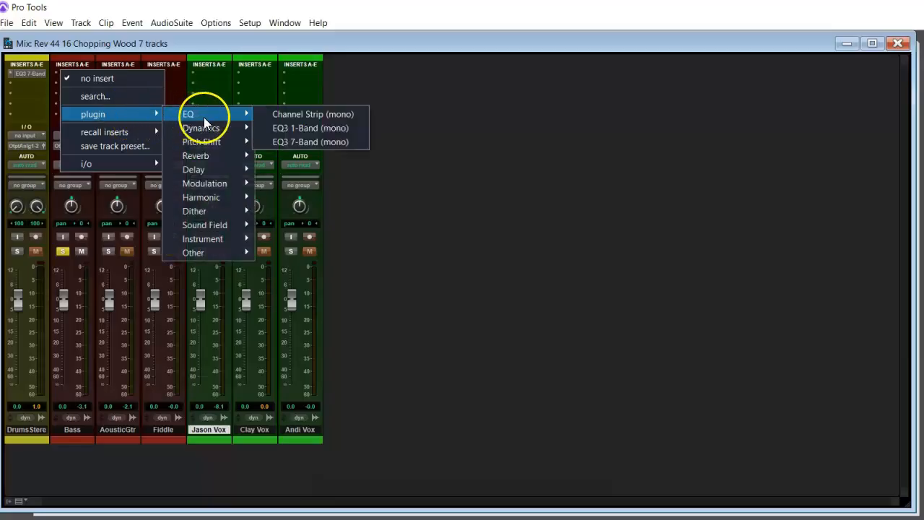
pyautogui.click(305, 144)
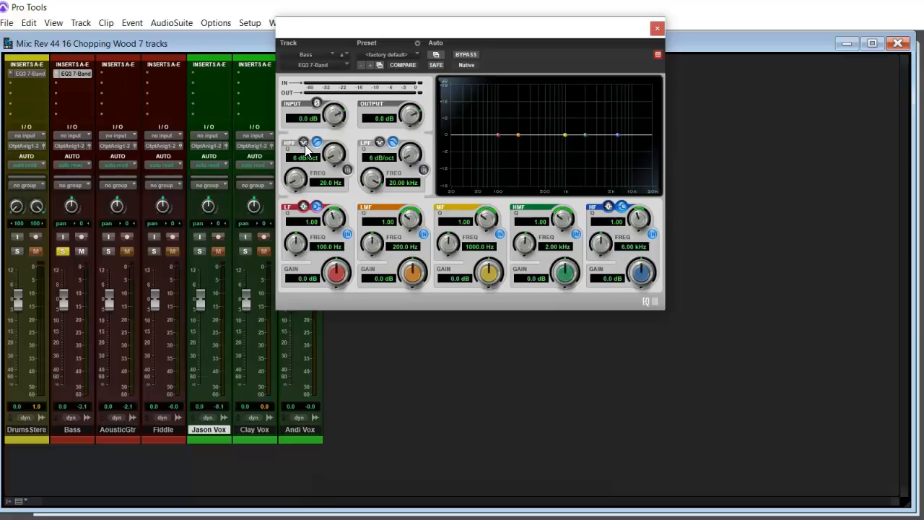
# Load the Bass Guitar preset Add Warmth on the bass EQ, audition it and close the plug-in.
pyautogui.click(384, 54)
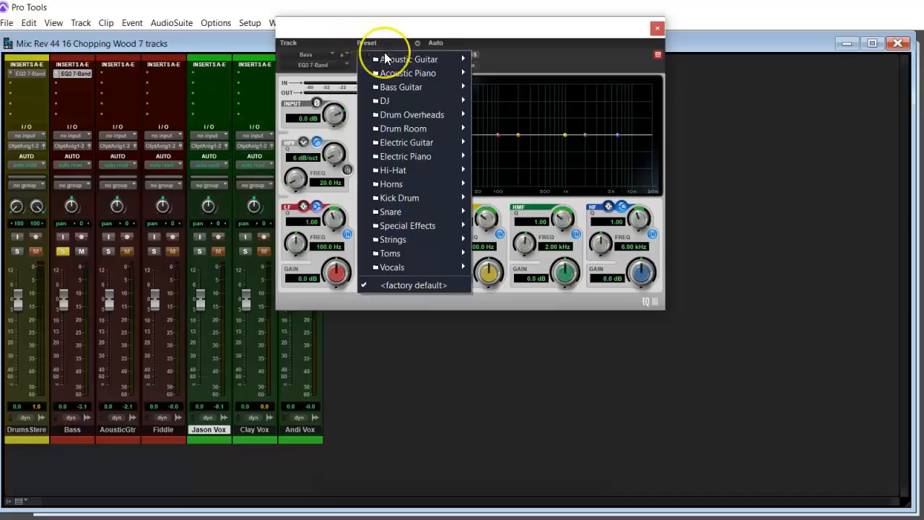
pyautogui.moveTo(405, 86)
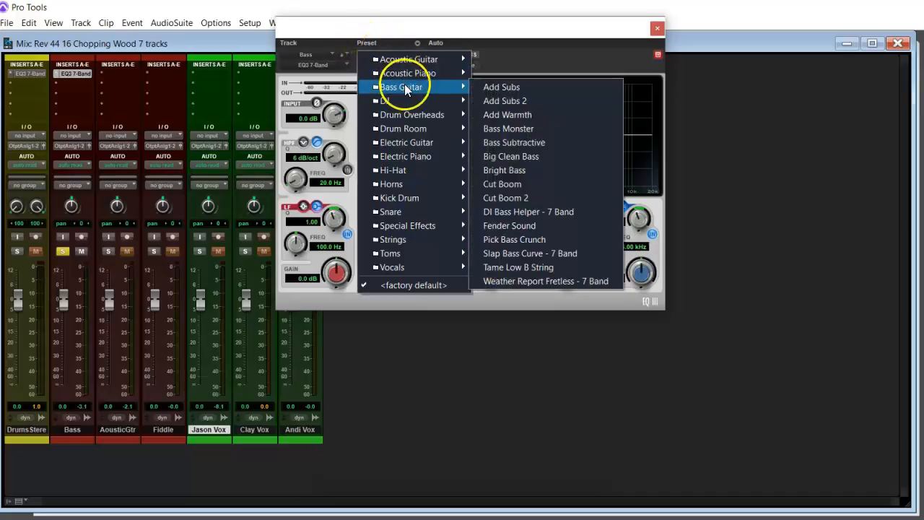
pyautogui.click(560, 115)
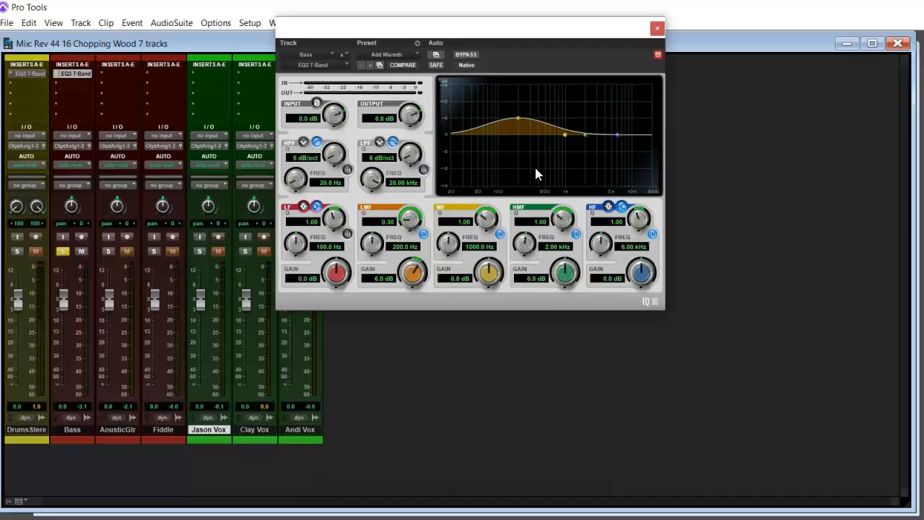
pyautogui.press('space')
pyautogui.click(658, 29)
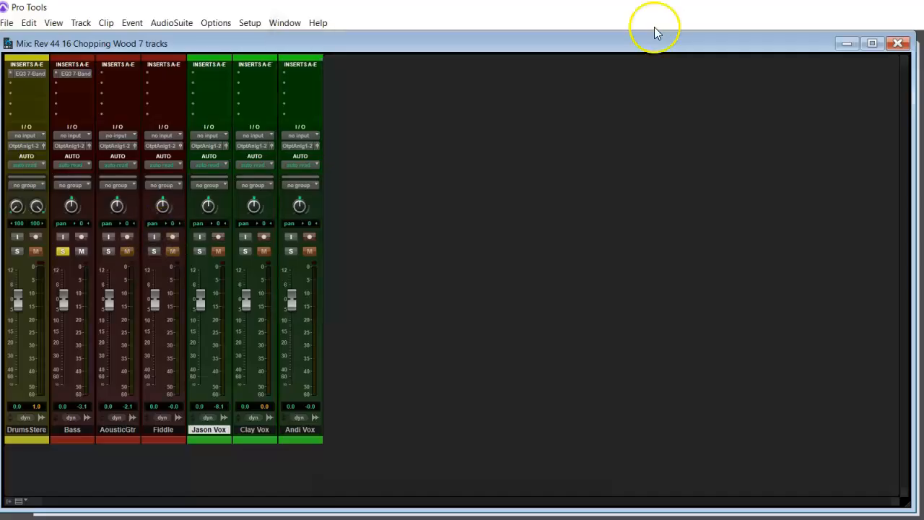
# Solo the acoustic guitar track in place of the bass and insert a mono EQ3 7-Band on it.
pyautogui.click(63, 252)
pyautogui.click(110, 249)
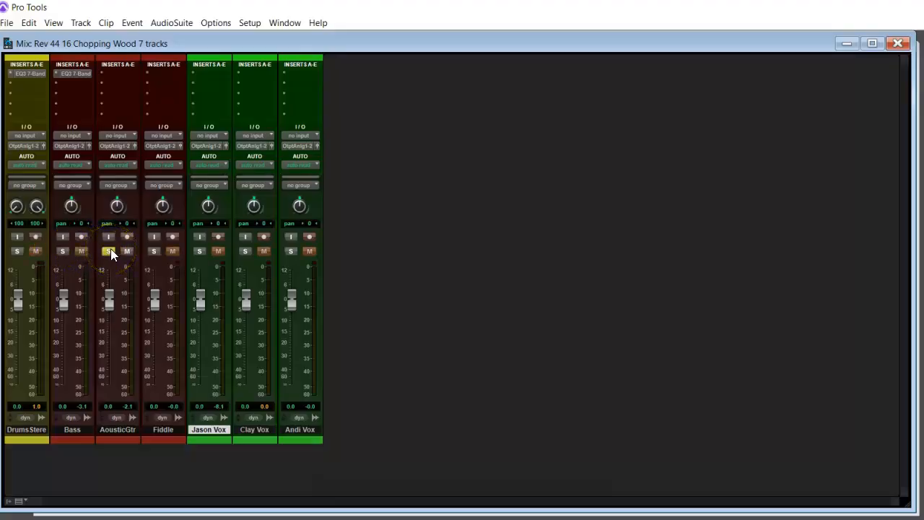
pyautogui.click(117, 74)
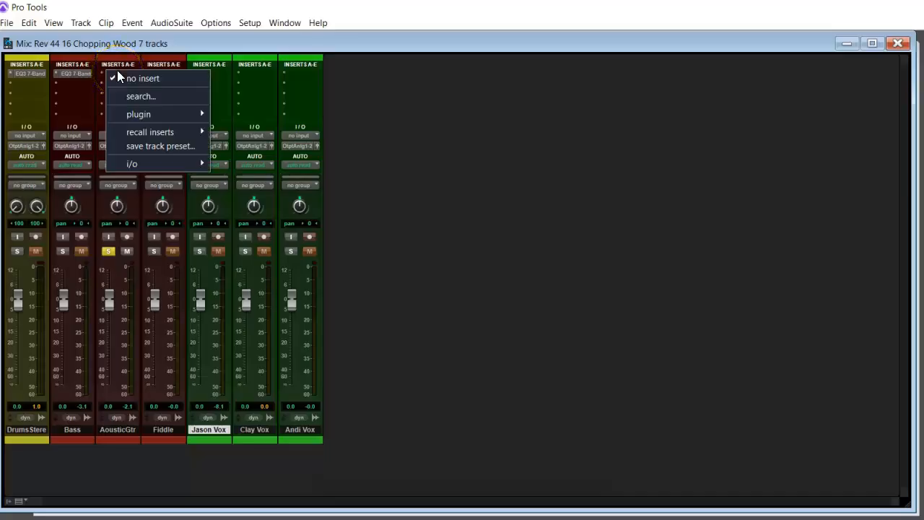
pyautogui.moveTo(162, 112)
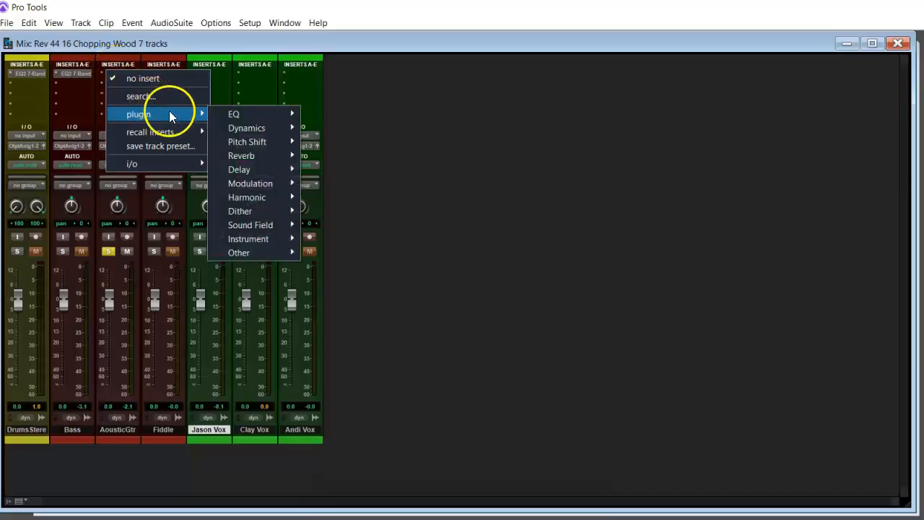
pyautogui.moveTo(288, 115)
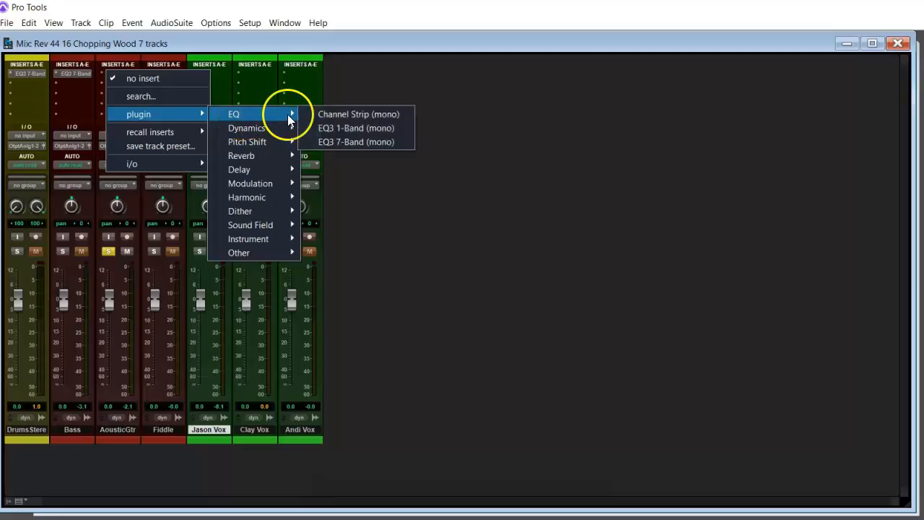
pyautogui.click(348, 138)
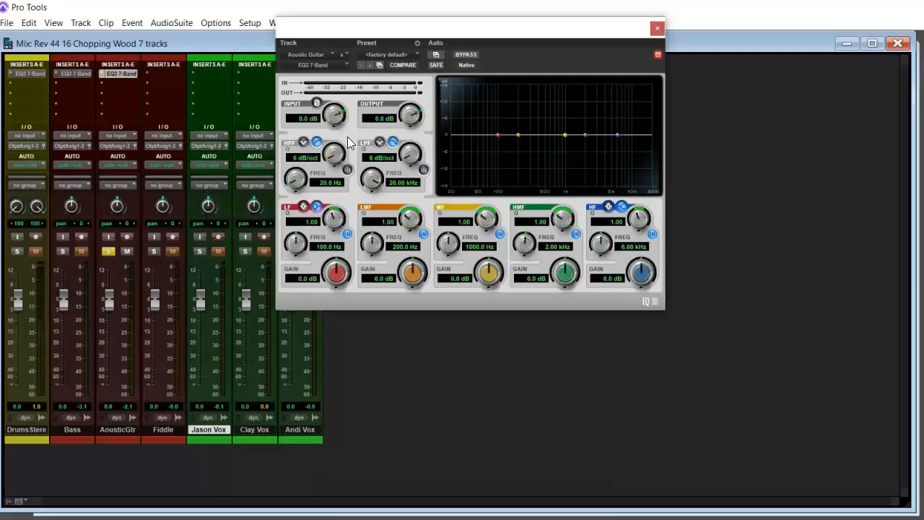
# Load the Big Acoustic Guitar preset on the acoustic guitar's EQ, audition it and close the plug-in.
pyautogui.click(386, 54)
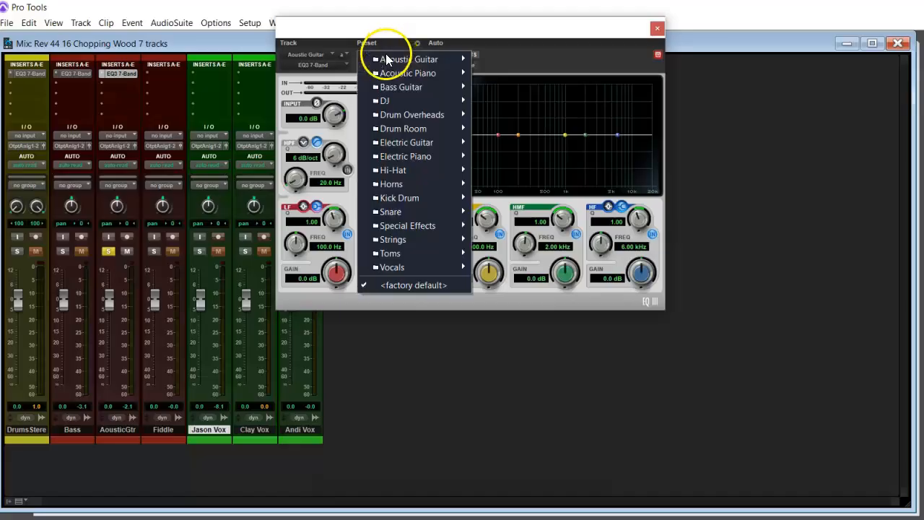
pyautogui.moveTo(392, 57)
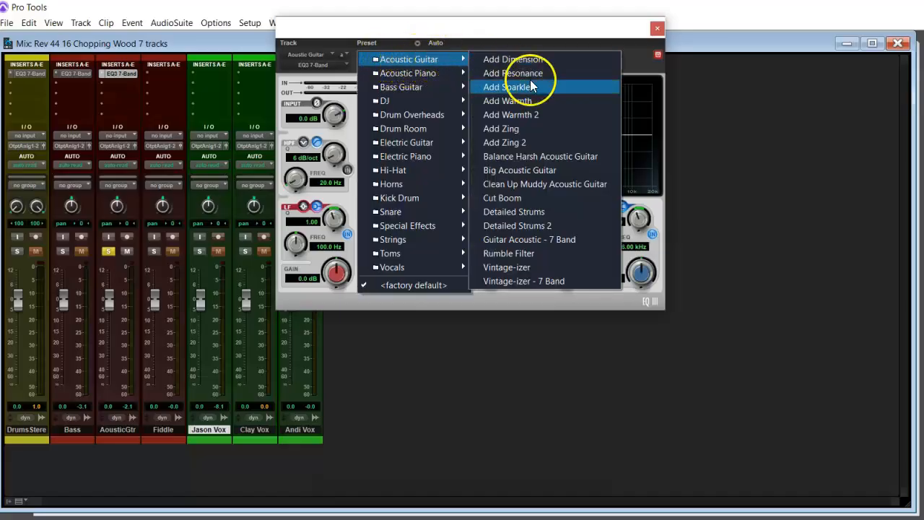
pyautogui.click(536, 169)
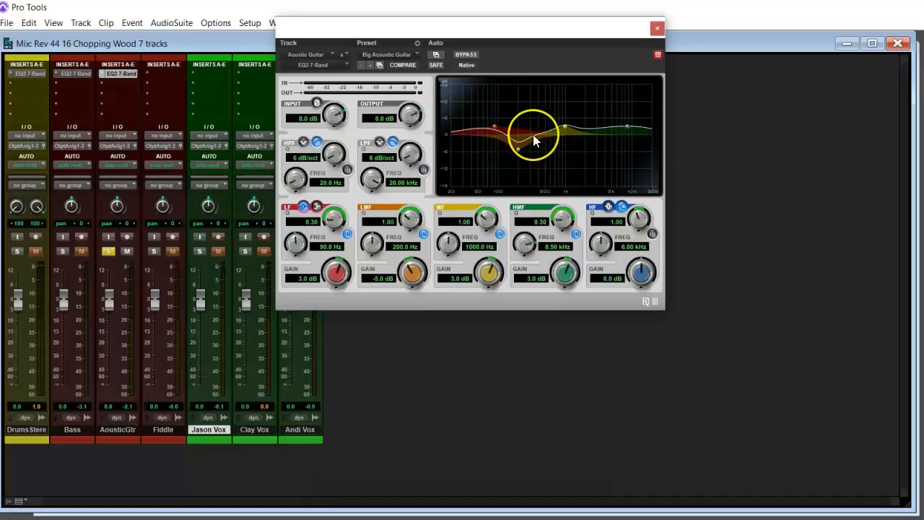
pyautogui.press('space')
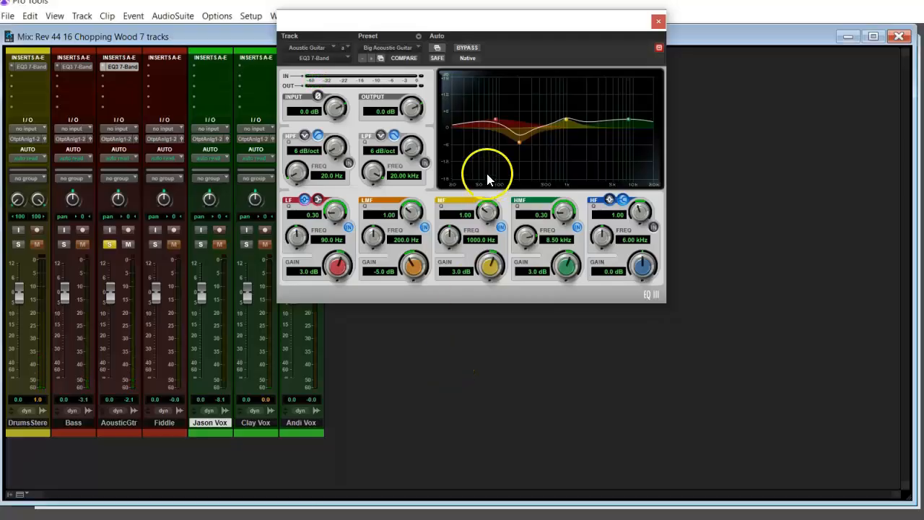
pyautogui.click(659, 22)
# Solo the Fiddle track in place of the acoustic guitar and insert a mono EQ3 7-Band on it.
pyautogui.click(109, 244)
pyautogui.click(155, 244)
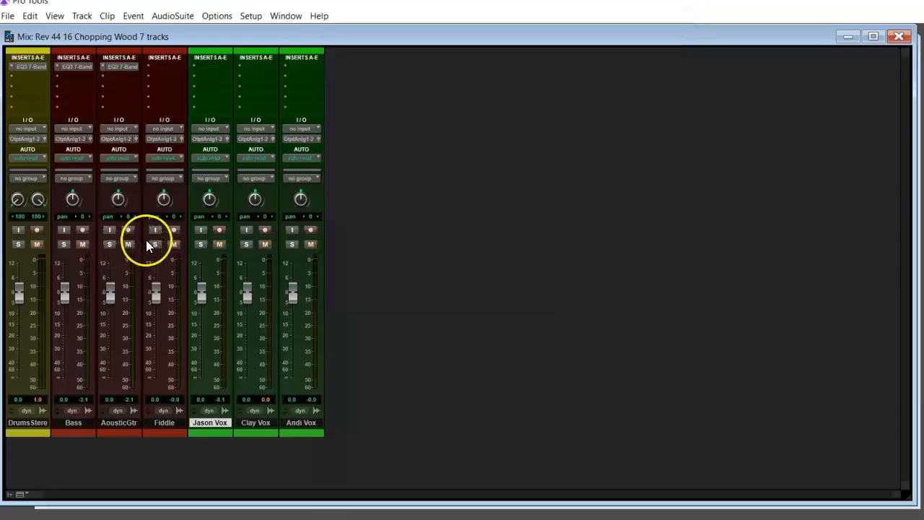
pyautogui.click(158, 67)
pyautogui.moveTo(226, 107)
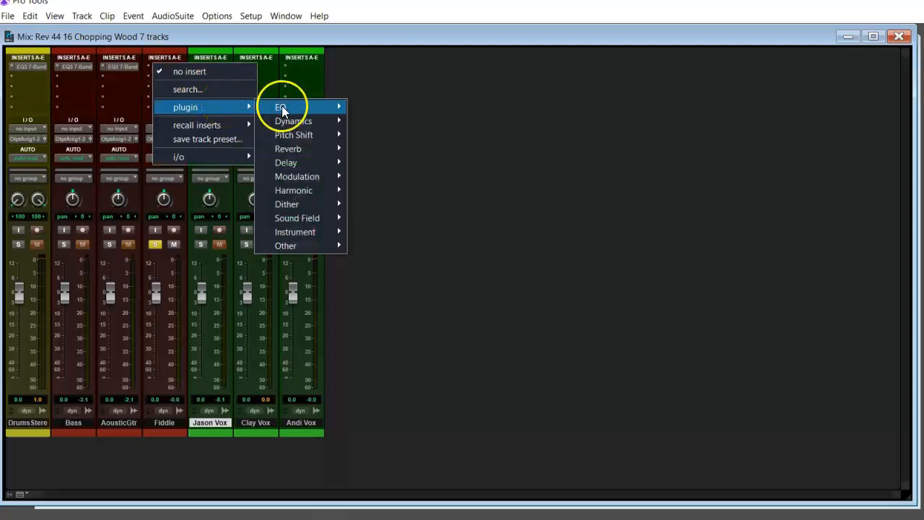
pyautogui.moveTo(282, 107)
pyautogui.click(394, 136)
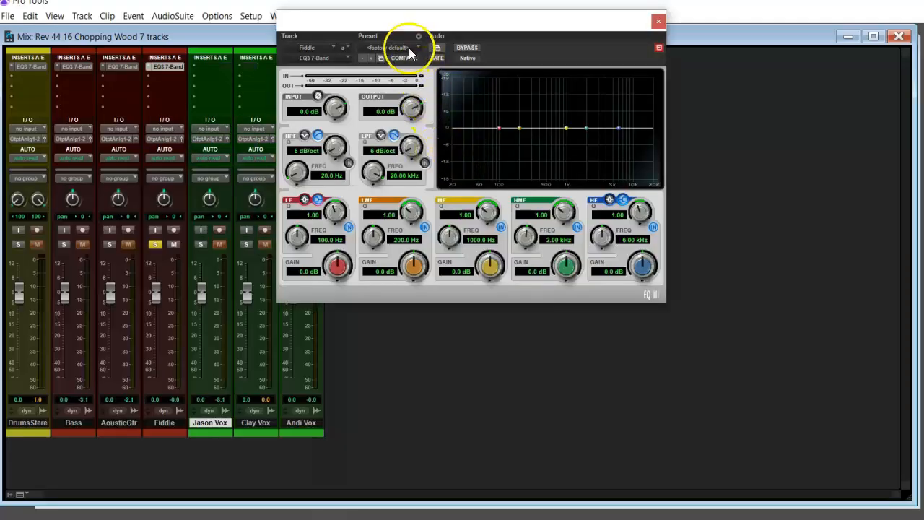
# Load the Strings preset Add Detail on the fiddle's EQ.
pyautogui.click(404, 47)
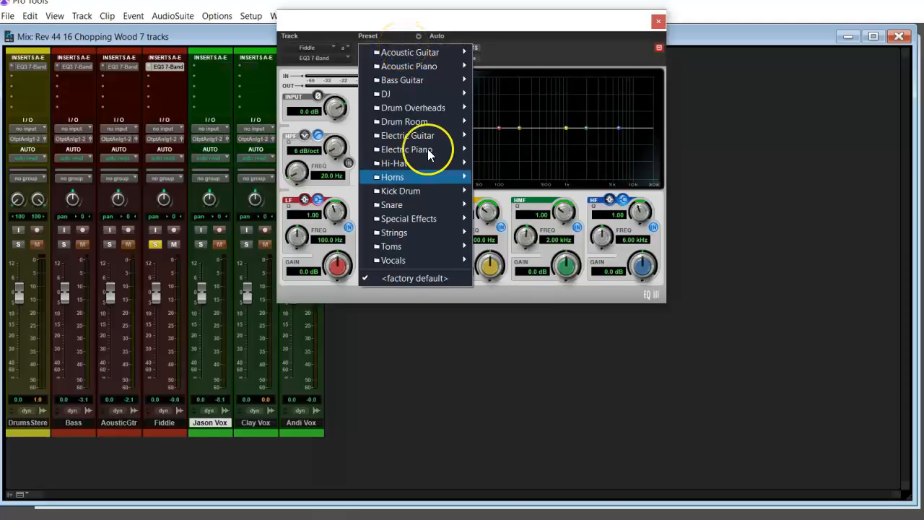
pyautogui.moveTo(428, 233)
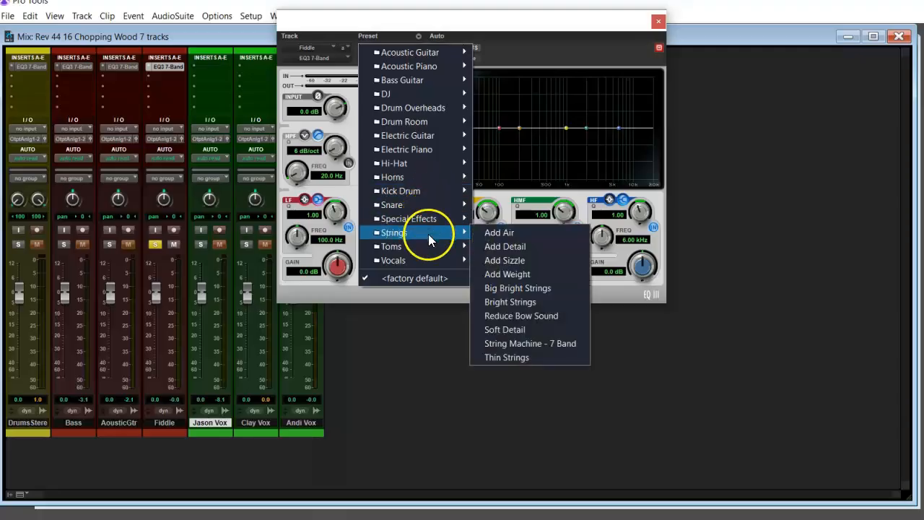
pyautogui.click(542, 260)
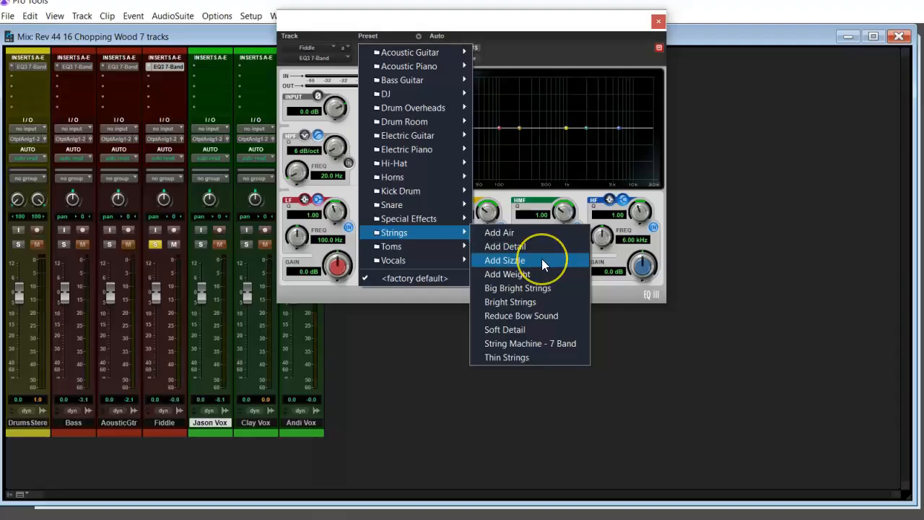
pyautogui.click(542, 247)
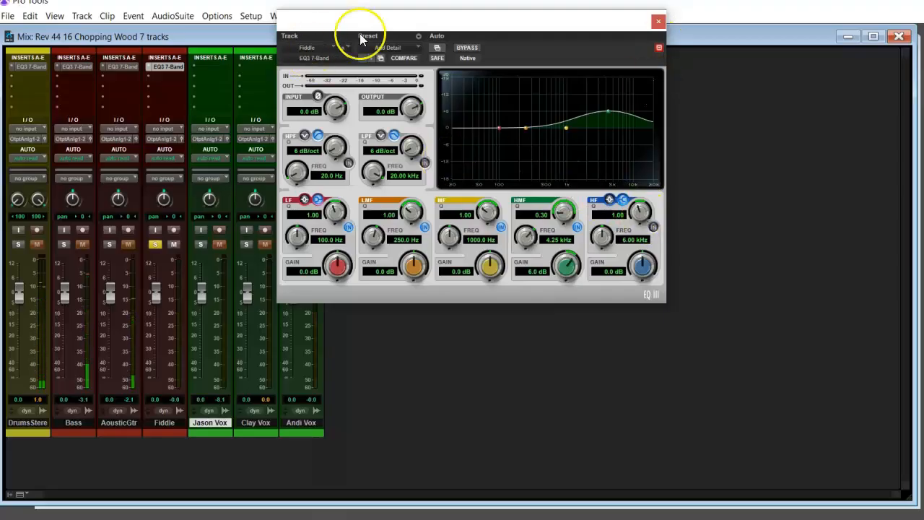
# Move the EQ window aside, set the playback position to 0:29 in the Edit window and audition the fiddle.
pyautogui.moveTo(382, 27); pyautogui.dragTo(545, 114)
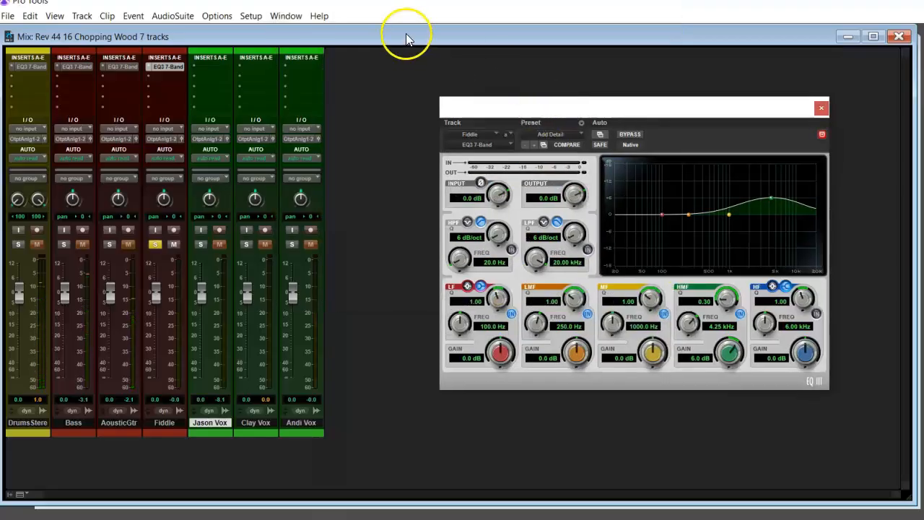
pyautogui.moveTo(405, 33); pyautogui.dragTo(420, 76)
pyautogui.click(420, 50)
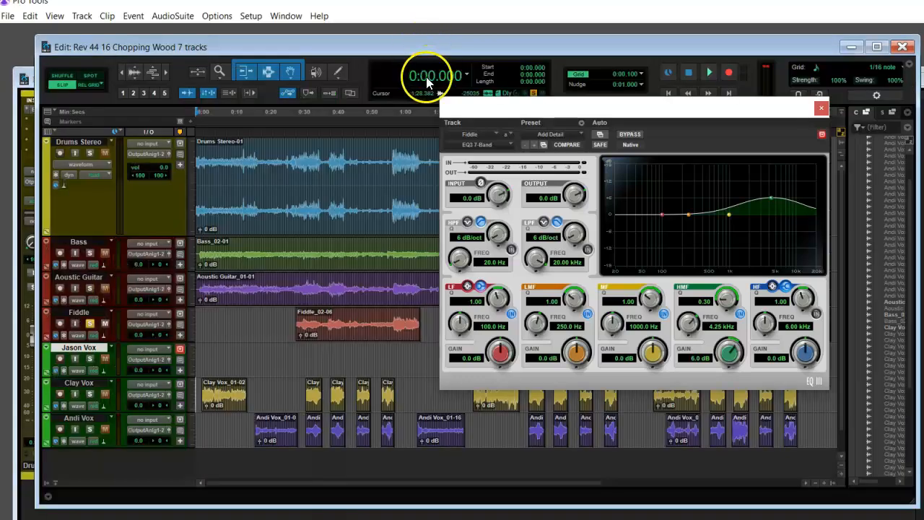
pyautogui.write('29')
pyautogui.press('Return')
pyautogui.press('space')
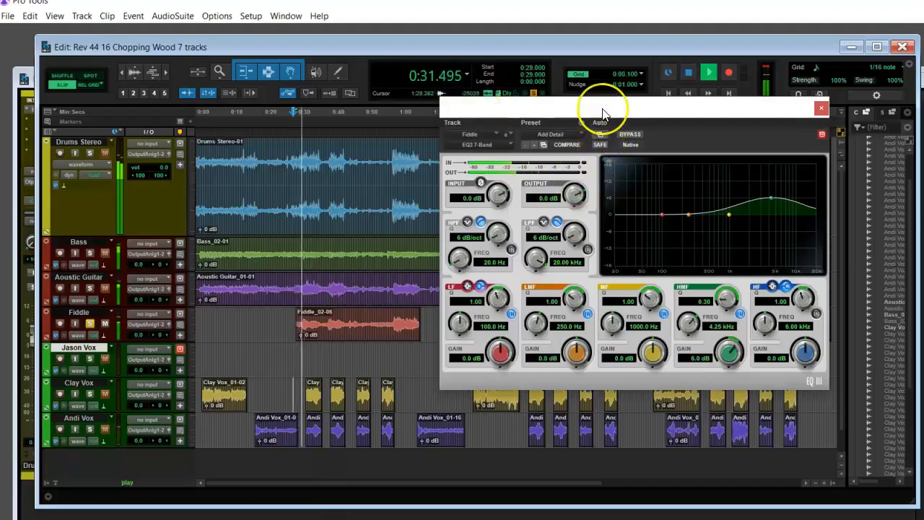
pyautogui.press('space')
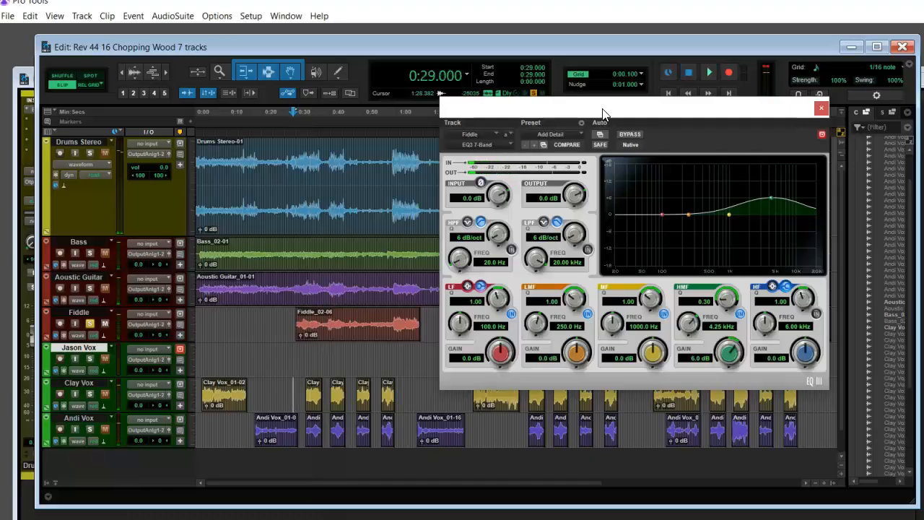
# Solo the first vocal track in place of the fiddle, set the playback position to 2:20 and close the fiddle's EQ.
pyautogui.hotkey('ctrl', '=')
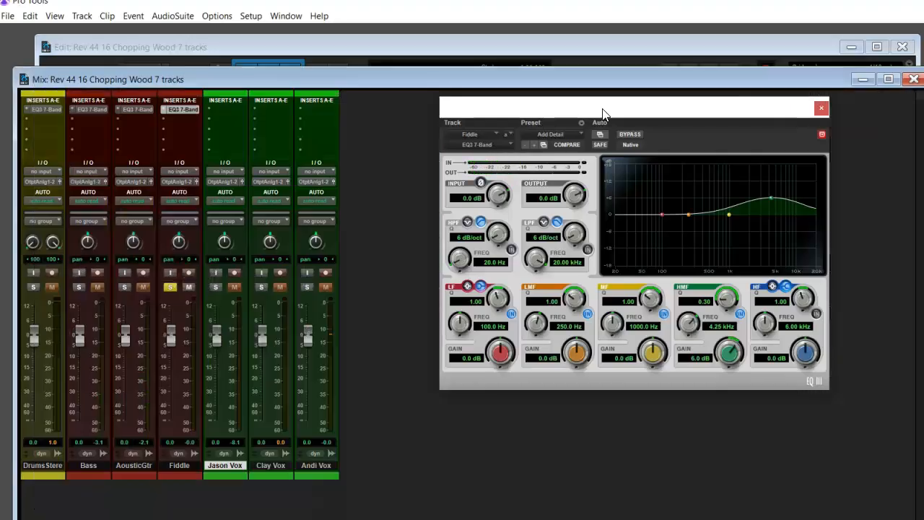
pyautogui.click(182, 287)
pyautogui.click(171, 288)
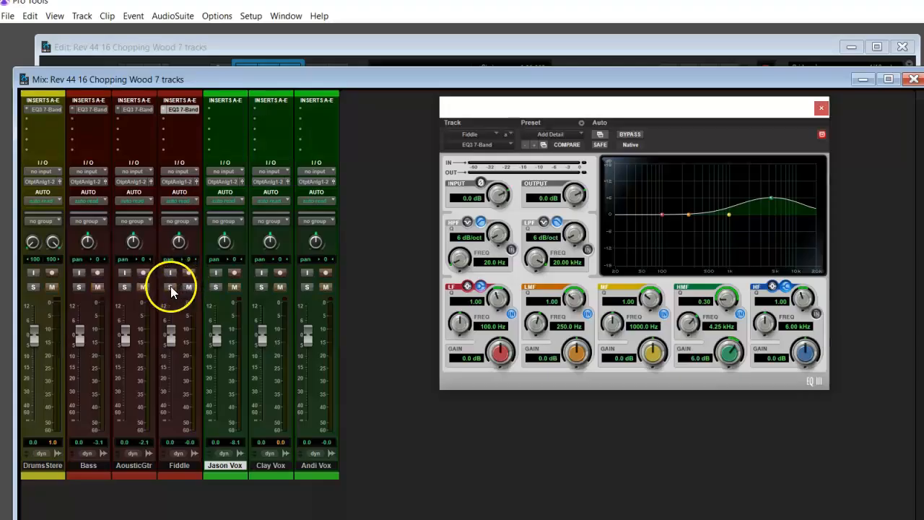
pyautogui.click(216, 287)
pyautogui.hotkey('ctrl', '=')
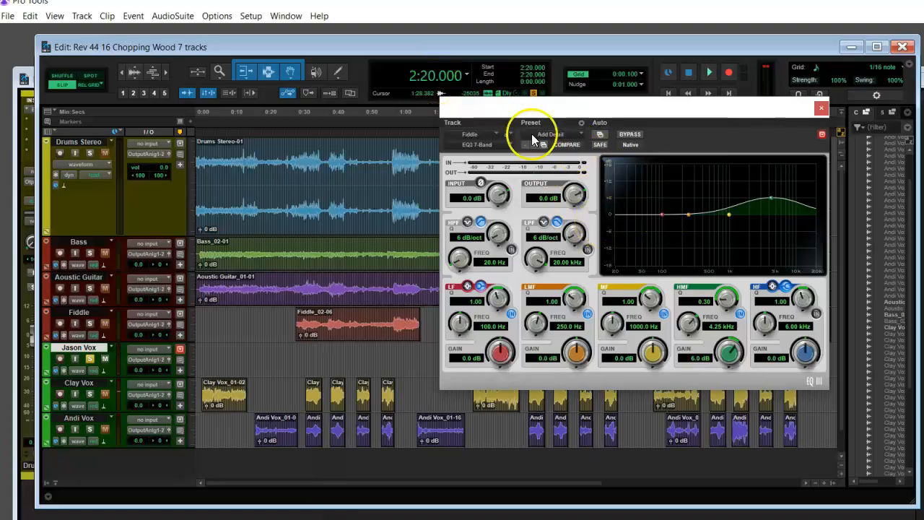
pyautogui.click(820, 107)
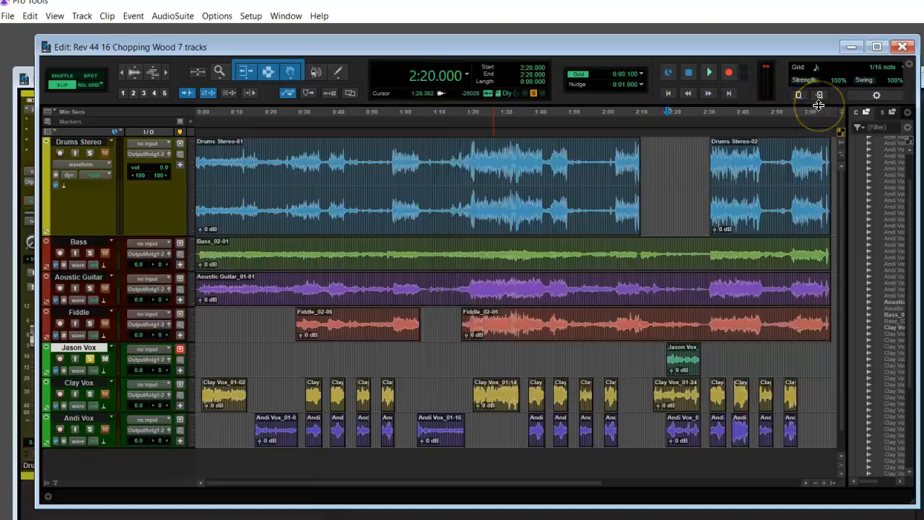
# Insert a mono EQ3 7-Band on the first vocal track in the Mix window.
pyautogui.hotkey('ctrl', '=')
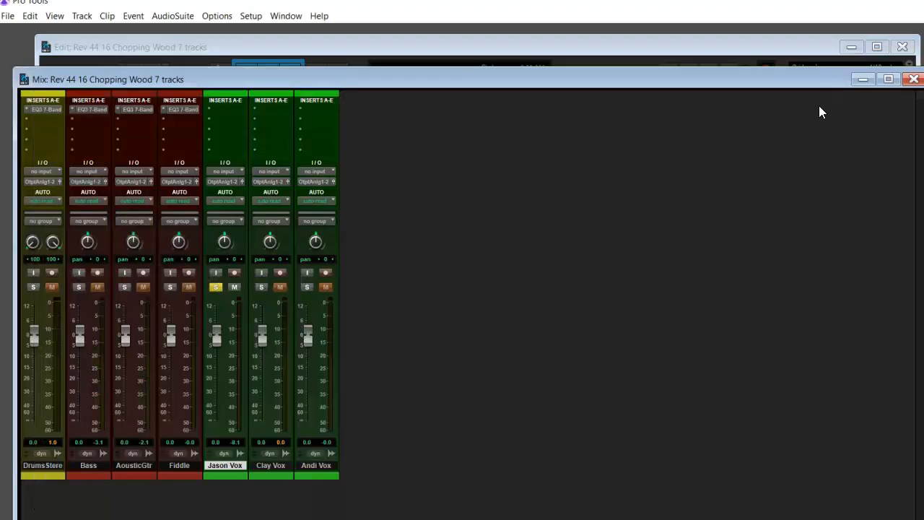
pyautogui.click(230, 108)
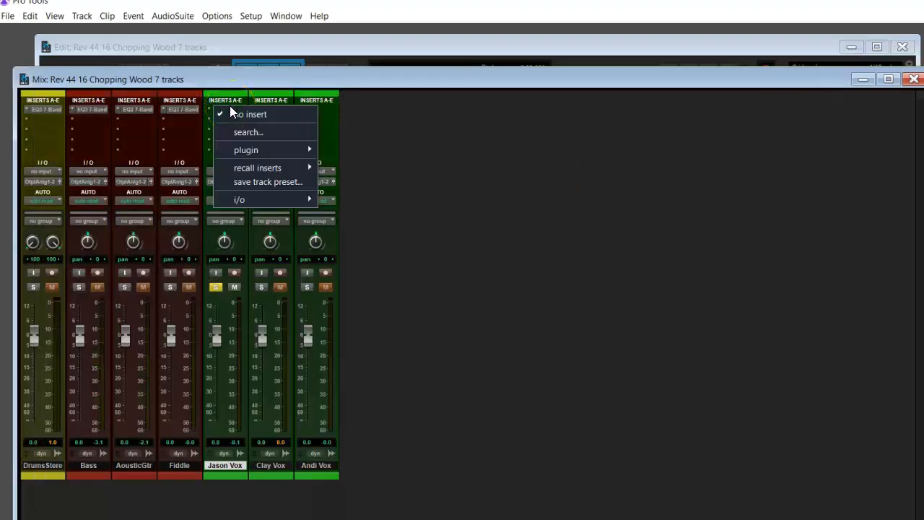
pyautogui.moveTo(276, 148)
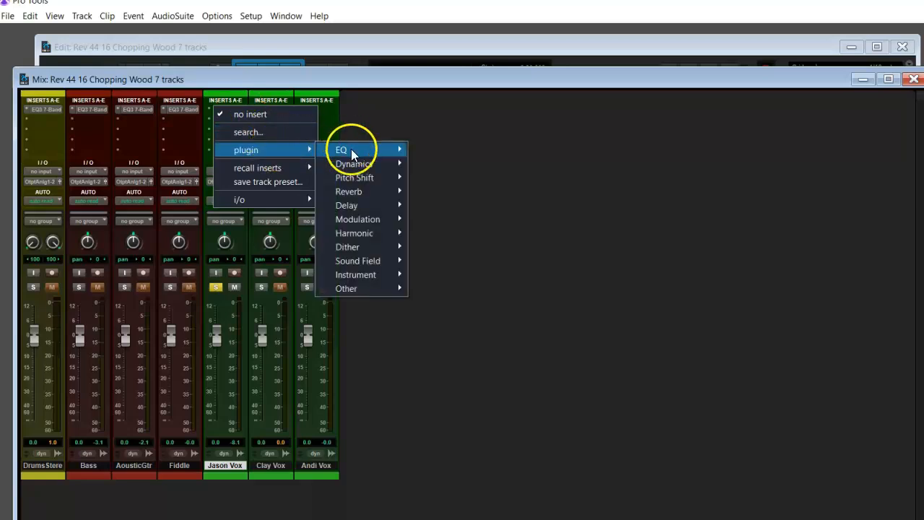
pyautogui.moveTo(351, 148)
pyautogui.click(469, 181)
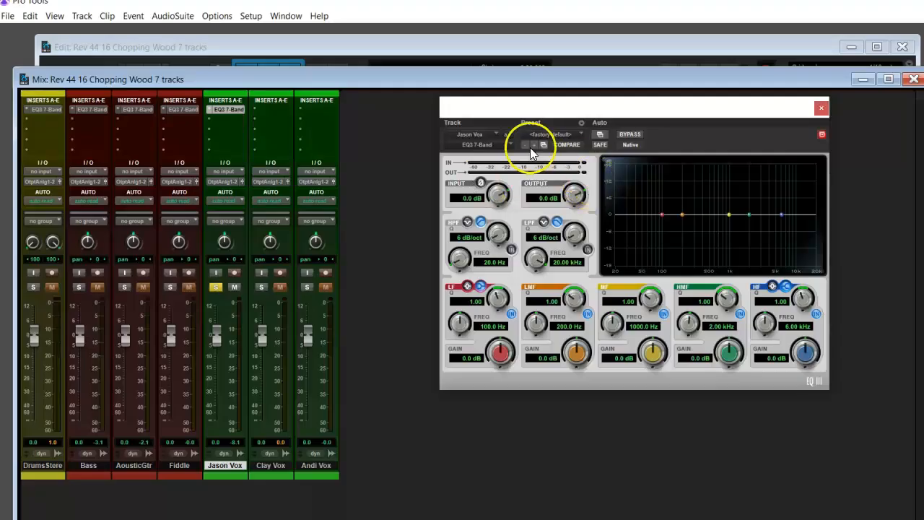
# Load the Vocals preset Smooth Vocal on the first vocal's EQ, audition it and close the plug-in.
pyautogui.click(549, 131)
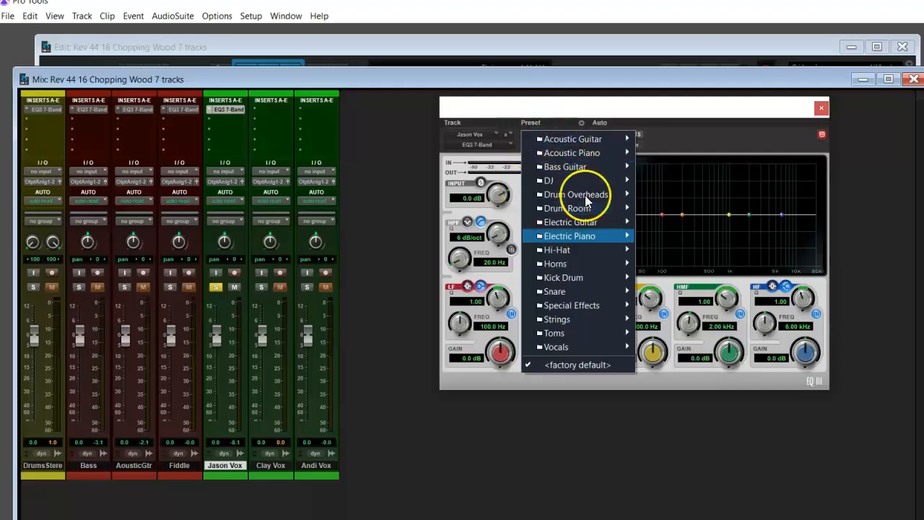
pyautogui.moveTo(590, 341)
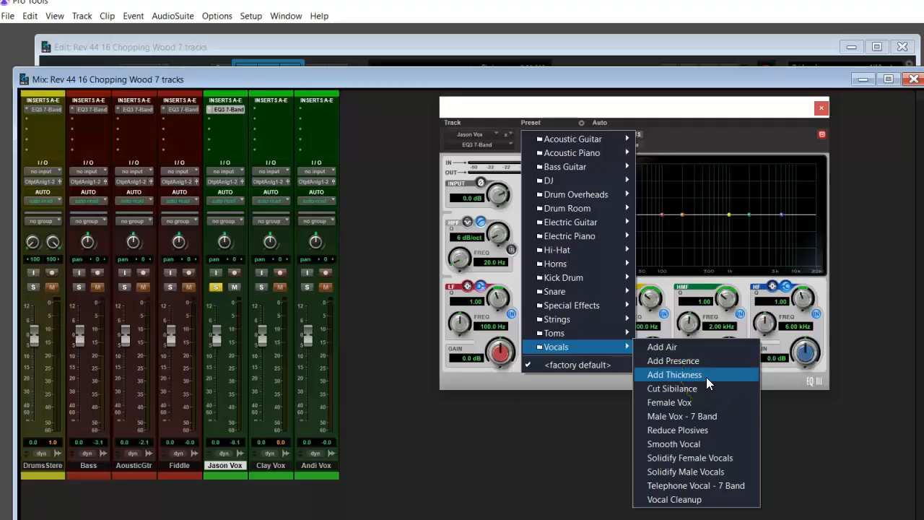
pyautogui.click(723, 441)
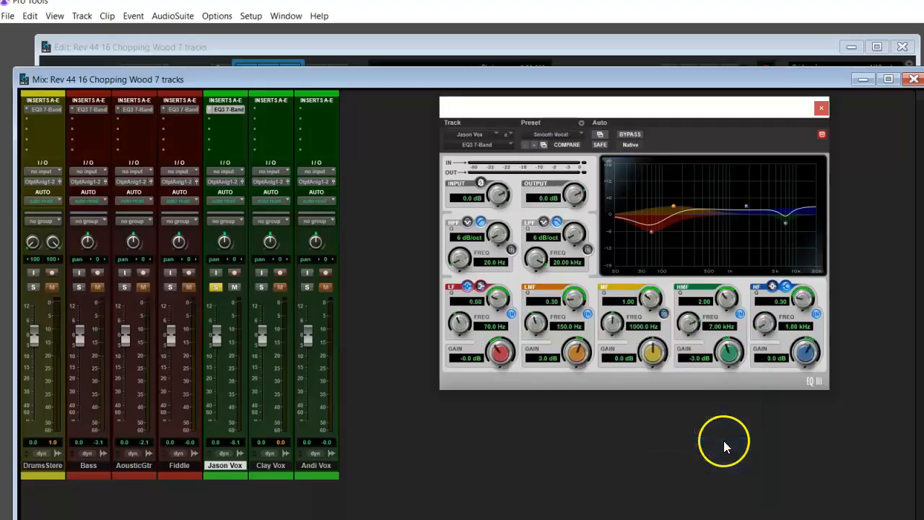
pyautogui.press('space')
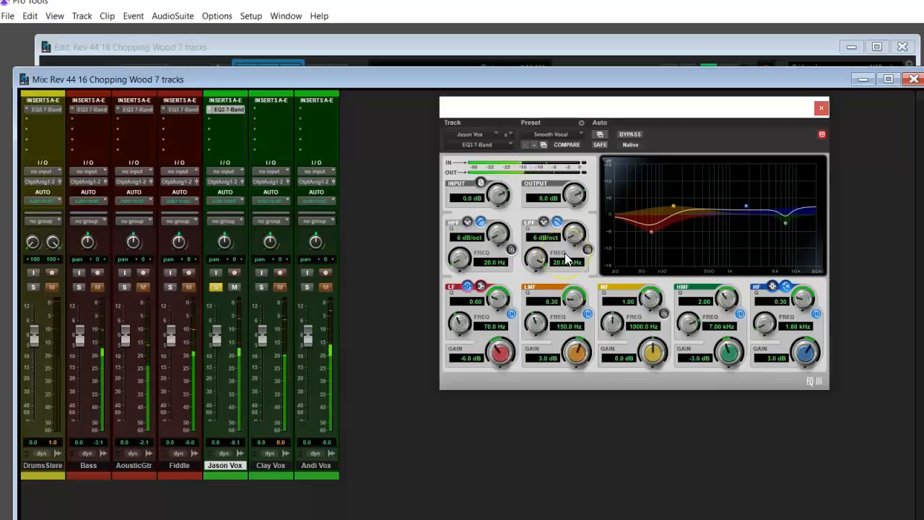
pyautogui.click(645, 200)
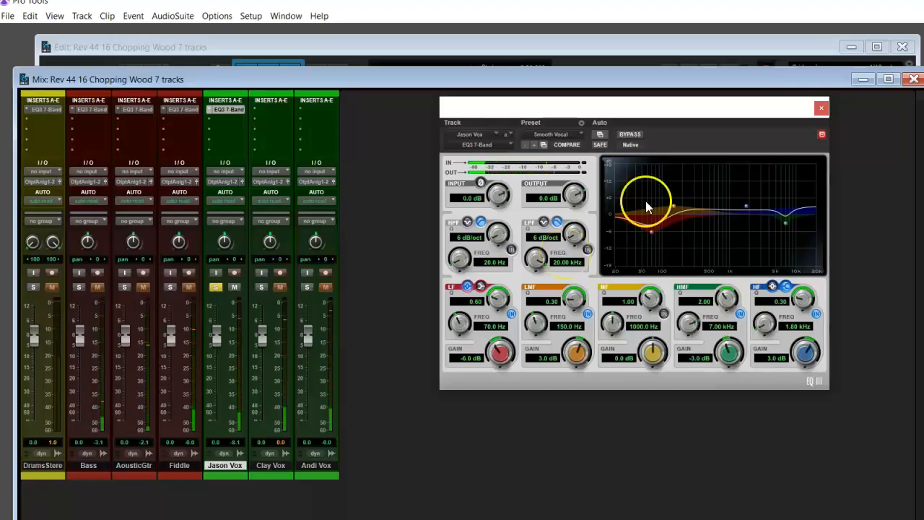
pyautogui.click(820, 108)
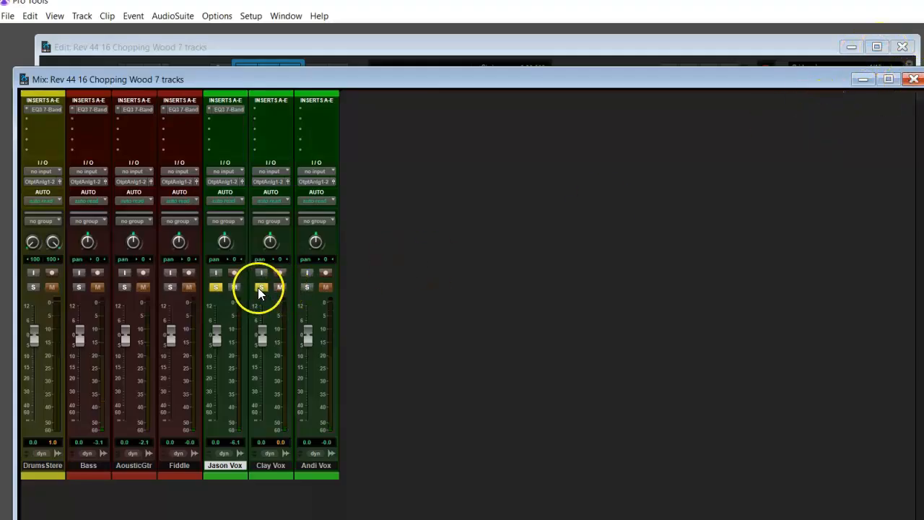
# Solo the second vocal track in place of the first and insert a mono EQ3 7-Band on it.
pyautogui.click(215, 287)
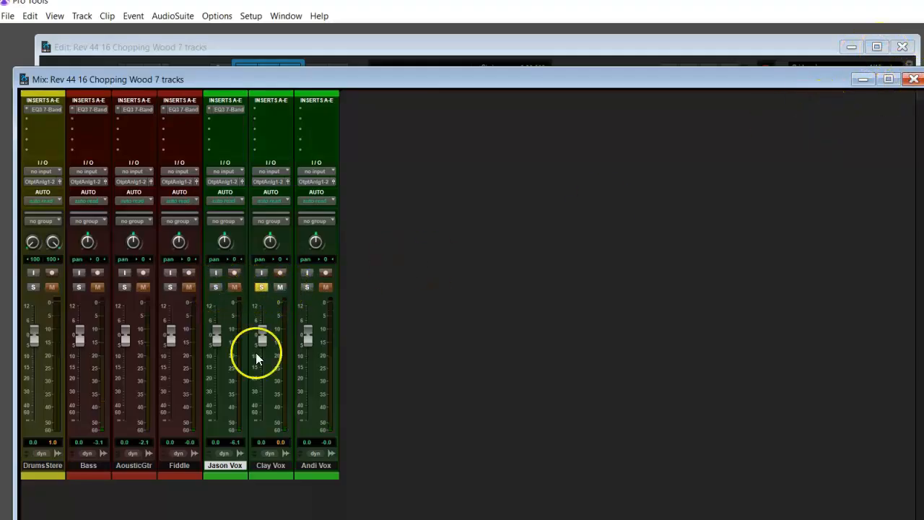
pyautogui.click(275, 110)
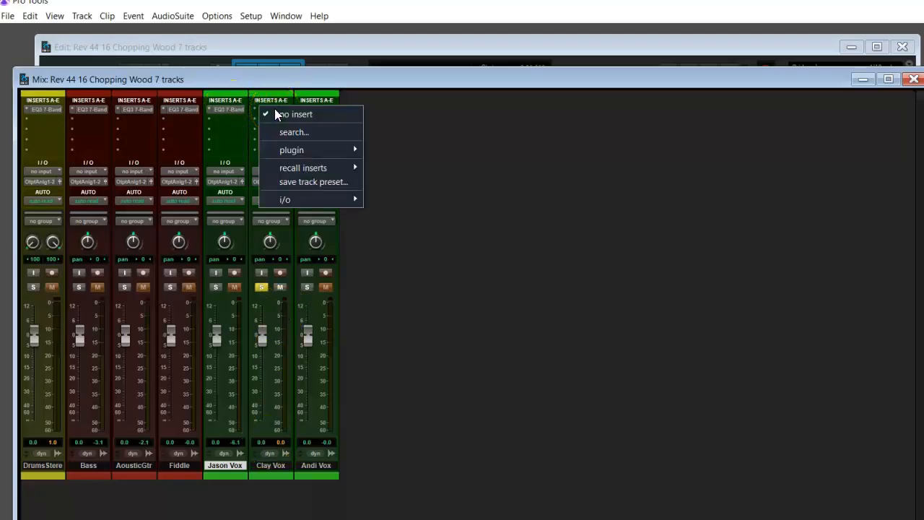
pyautogui.moveTo(328, 150)
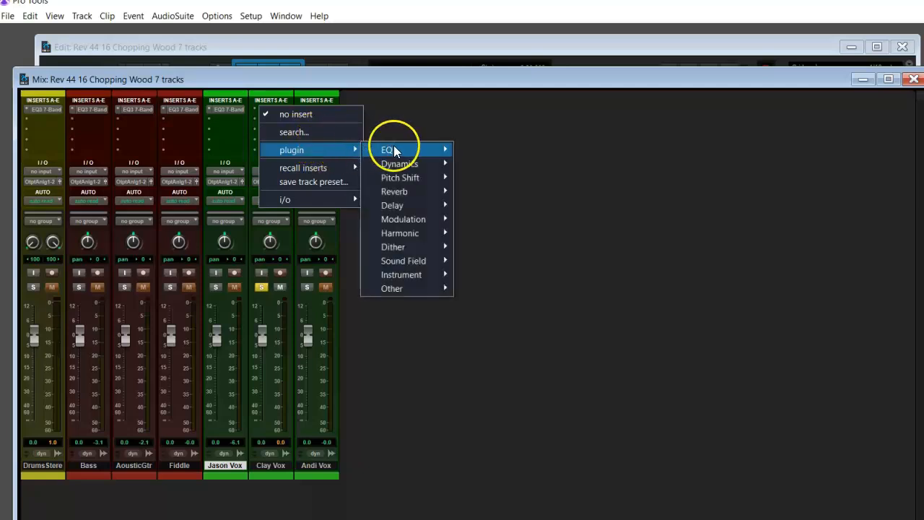
pyautogui.moveTo(392, 149)
pyautogui.click(484, 178)
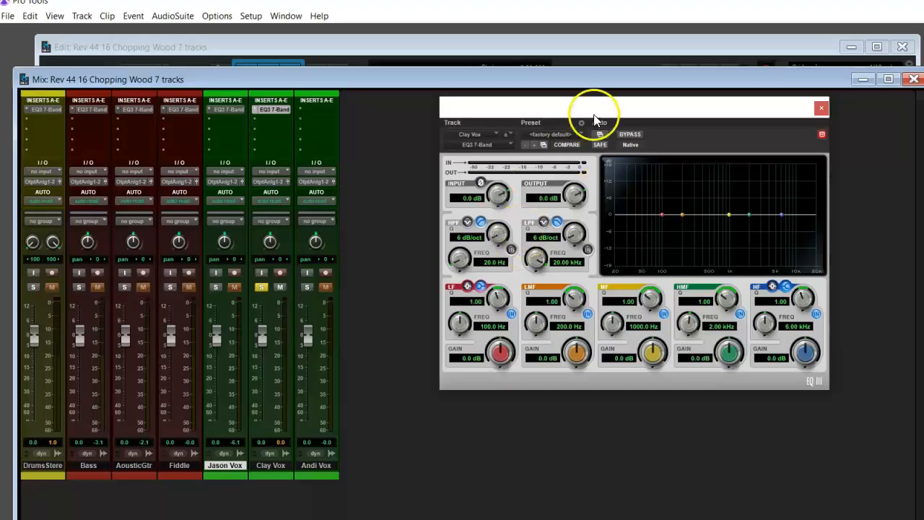
# Load the Vocals preset Add Thickness on the second vocal's EQ and start playback to audition it.
pyautogui.click(563, 135)
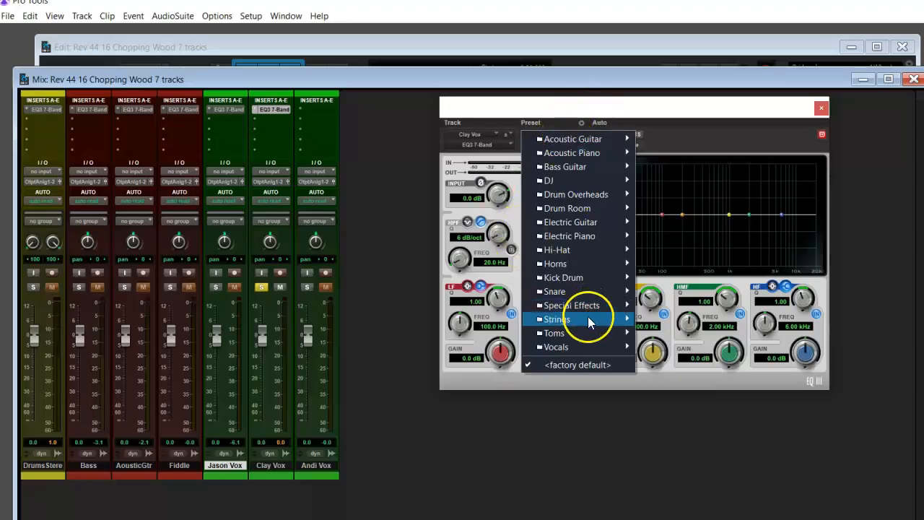
pyautogui.moveTo(588, 350)
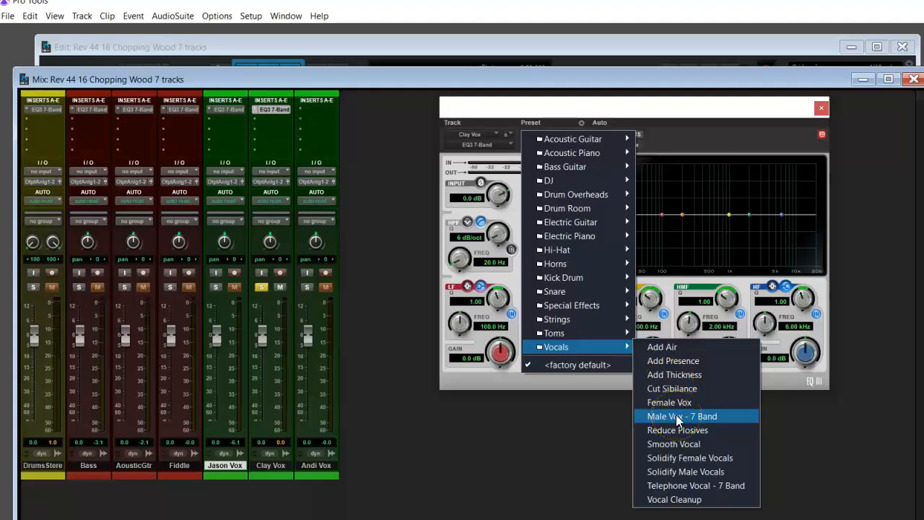
pyautogui.click(678, 376)
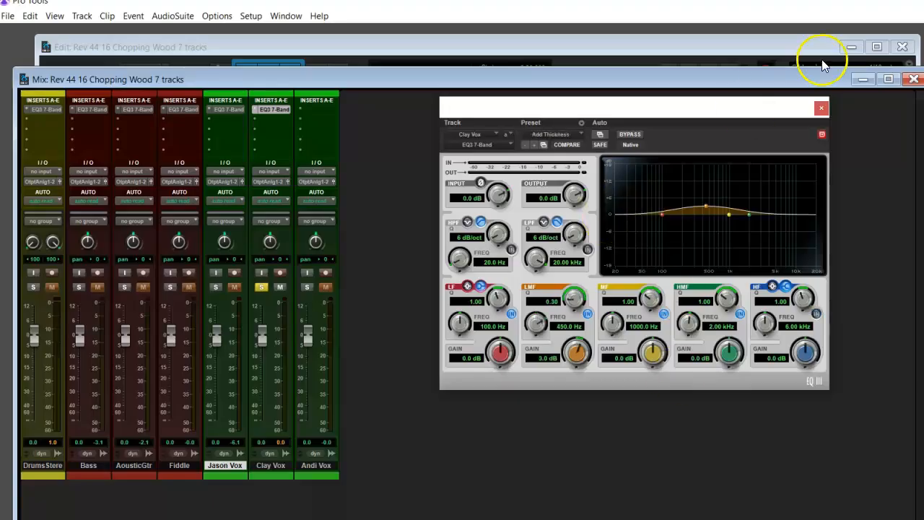
pyautogui.press('space')
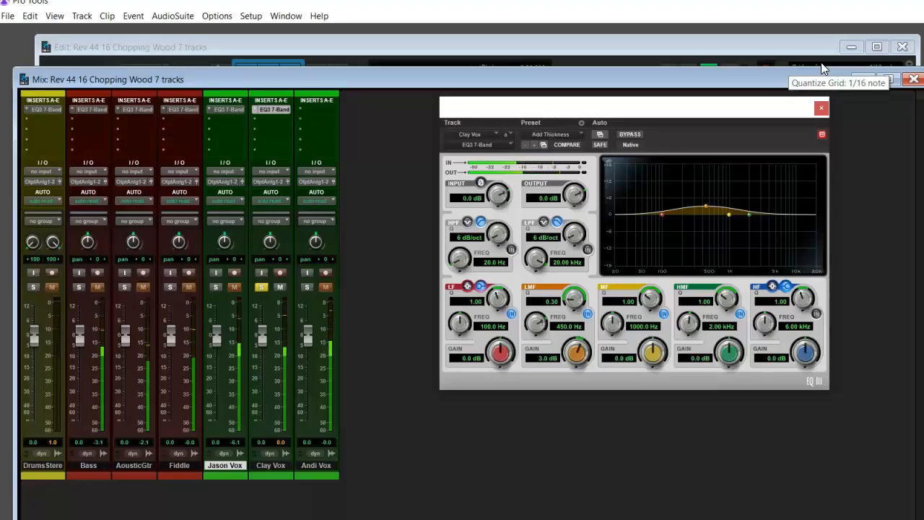
# Adjust the low-mid band's Q on the second vocal's EQ to about 0.23 during playback and close the plug-in.
pyautogui.moveTo(747, 210); pyautogui.dragTo(754, 220)
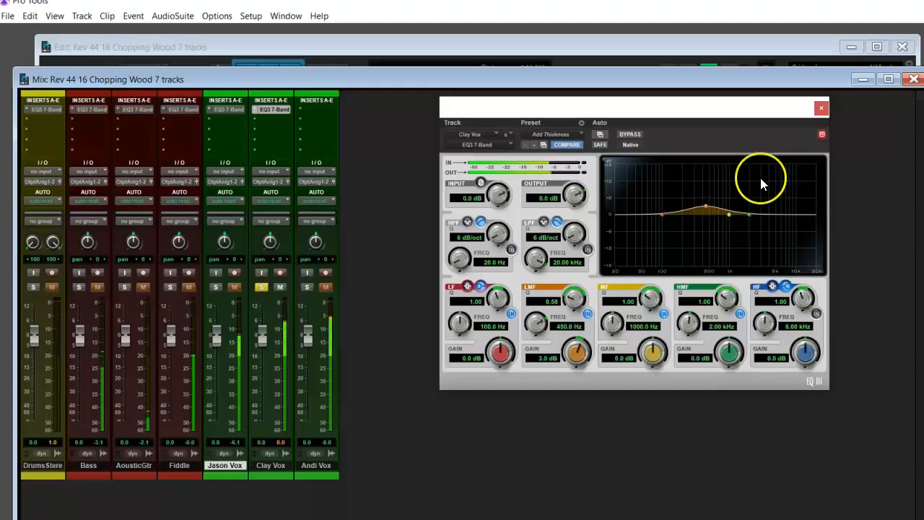
pyautogui.moveTo(732, 212)
pyautogui.mouseDown()
pyautogui.moveTo(735, 196)
pyautogui.moveTo(728, 214)
pyautogui.moveTo(732, 208)
pyautogui.mouseUp()
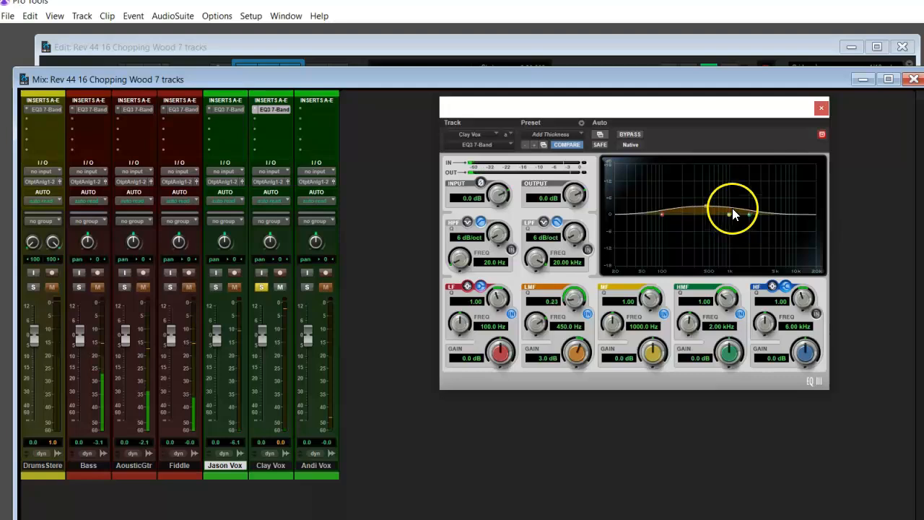
pyautogui.click(821, 107)
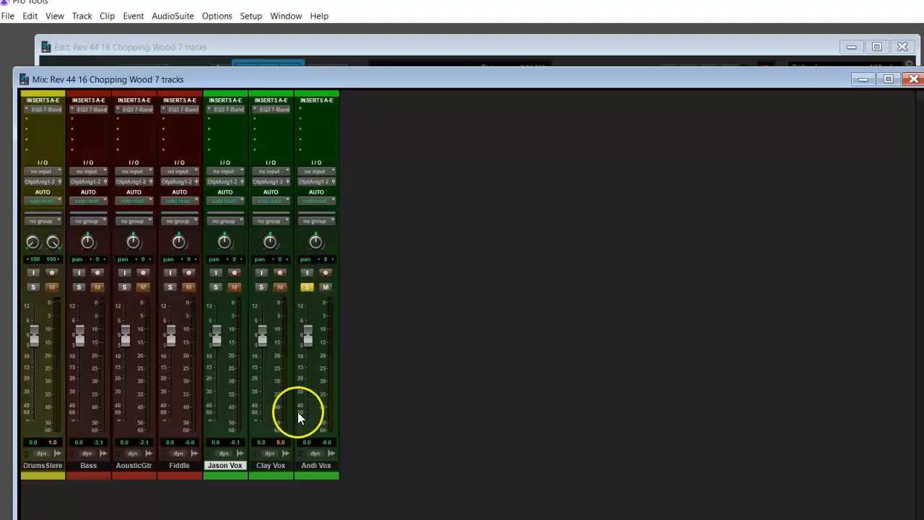
# Insert the EQ3 7-Band (mono) plug-in on the soloed vocal track and load the Female Vox preset from the Vocals folder.
pyautogui.click(318, 108)
pyautogui.moveTo(373, 149)
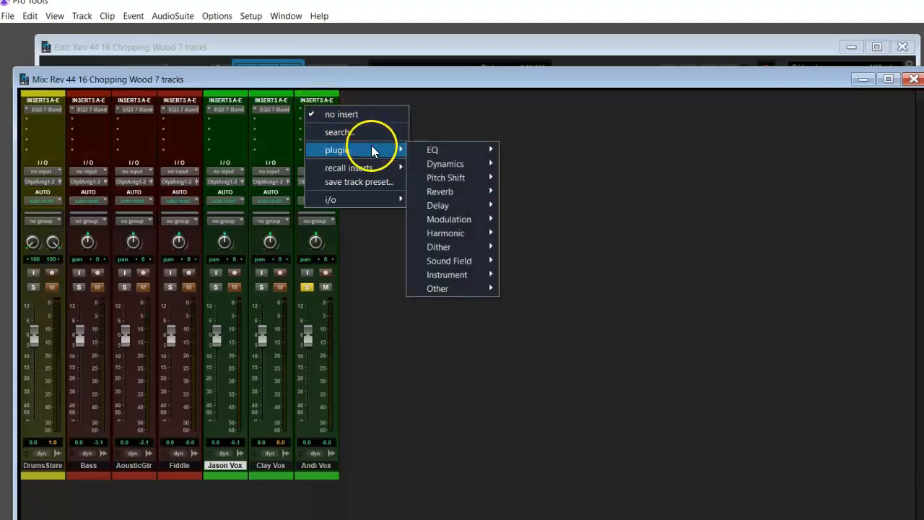
pyautogui.moveTo(431, 150)
pyautogui.click(521, 177)
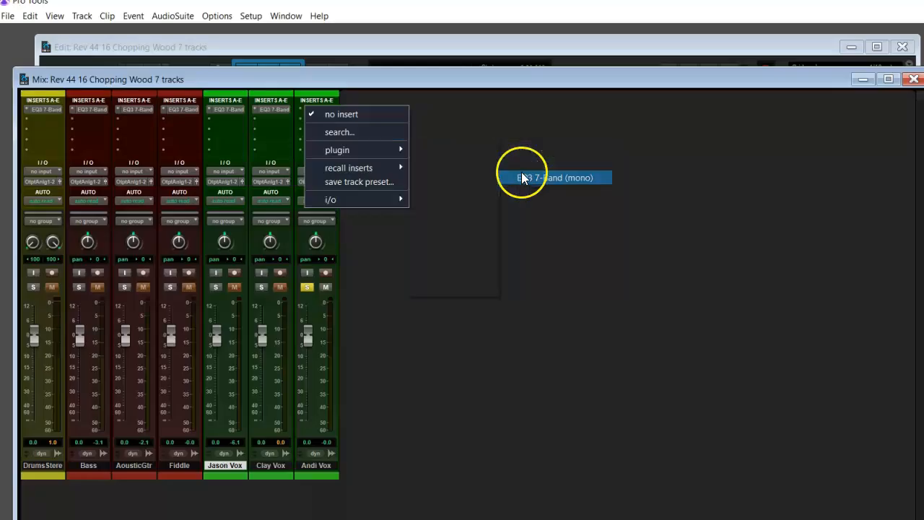
pyautogui.click(552, 135)
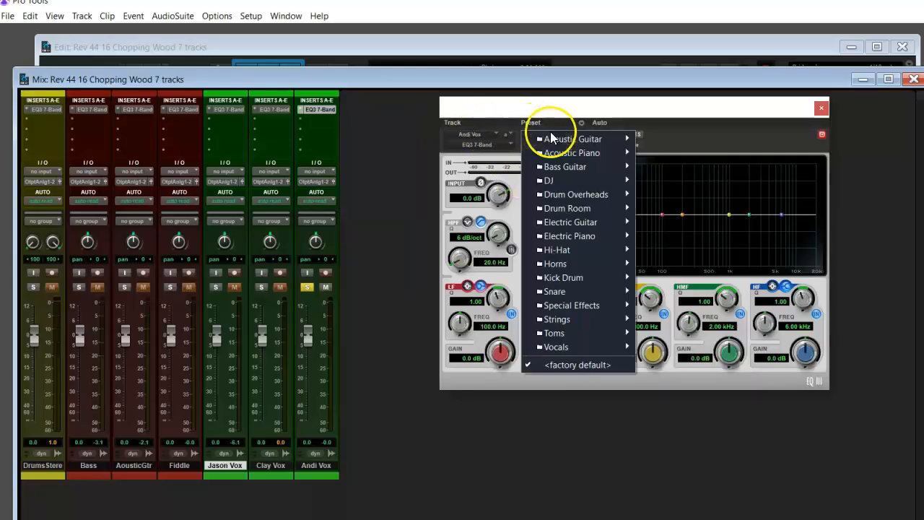
pyautogui.moveTo(589, 348)
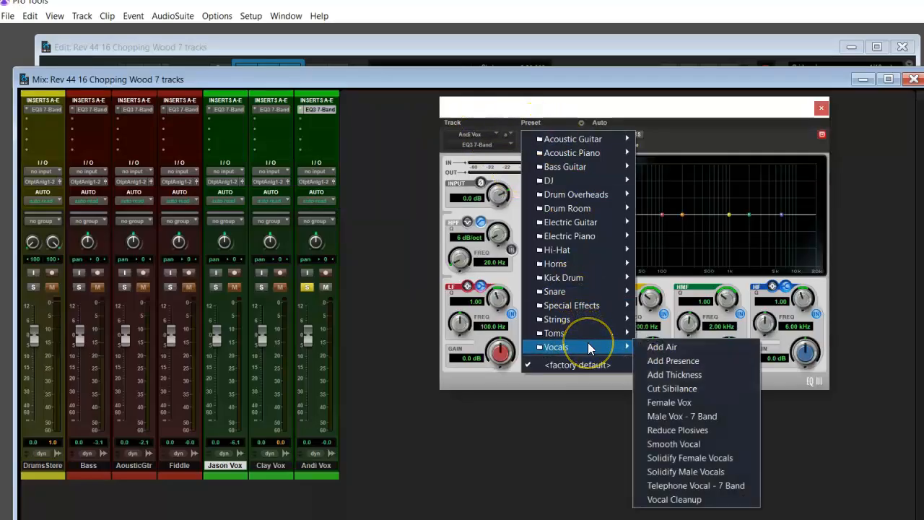
pyautogui.click(708, 402)
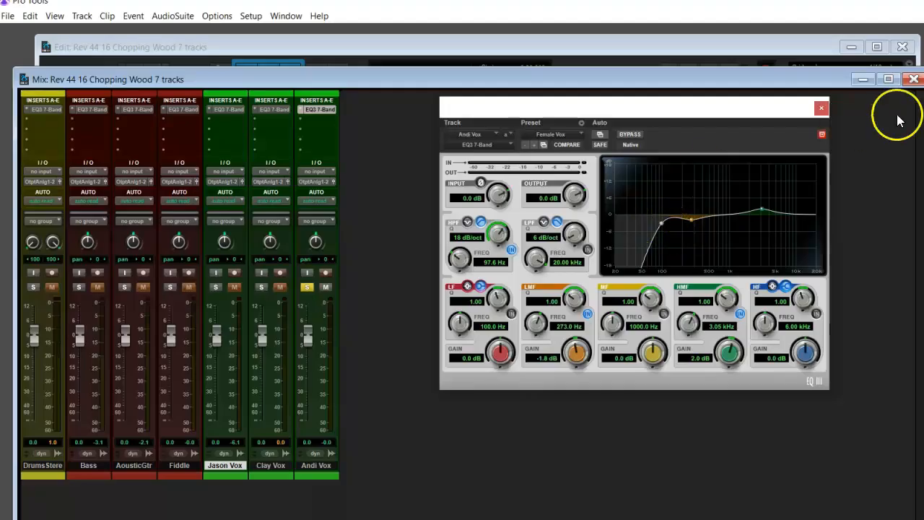
# Audition the soloed vocal through its EQ, close the plug-in window and unsolo the track.
pyautogui.press('space')
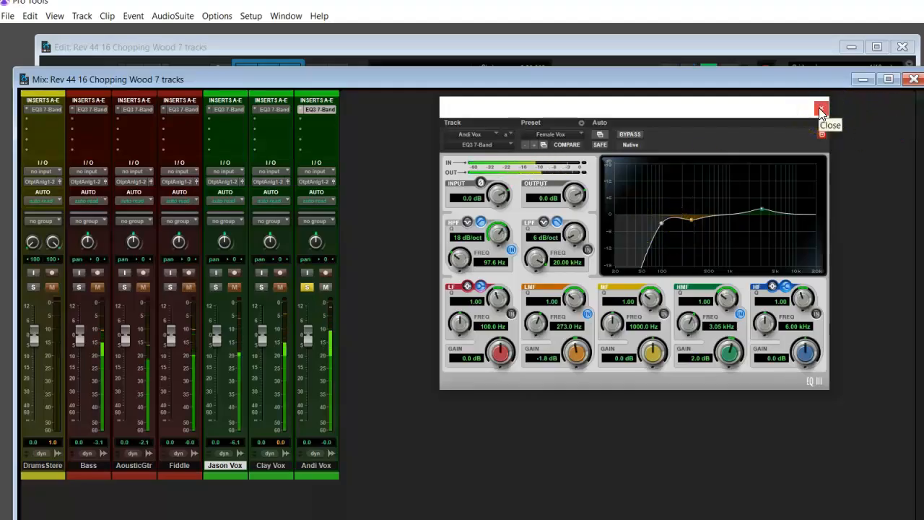
pyautogui.click(821, 109)
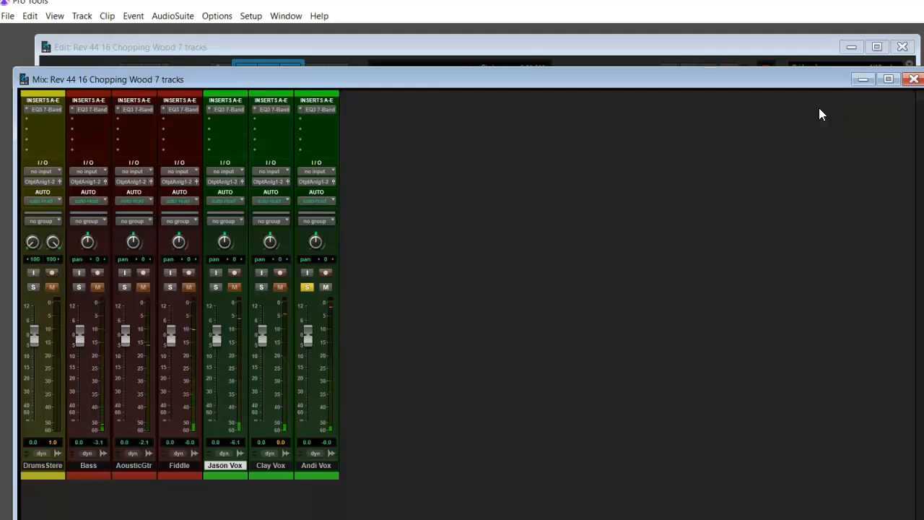
pyautogui.click(306, 287)
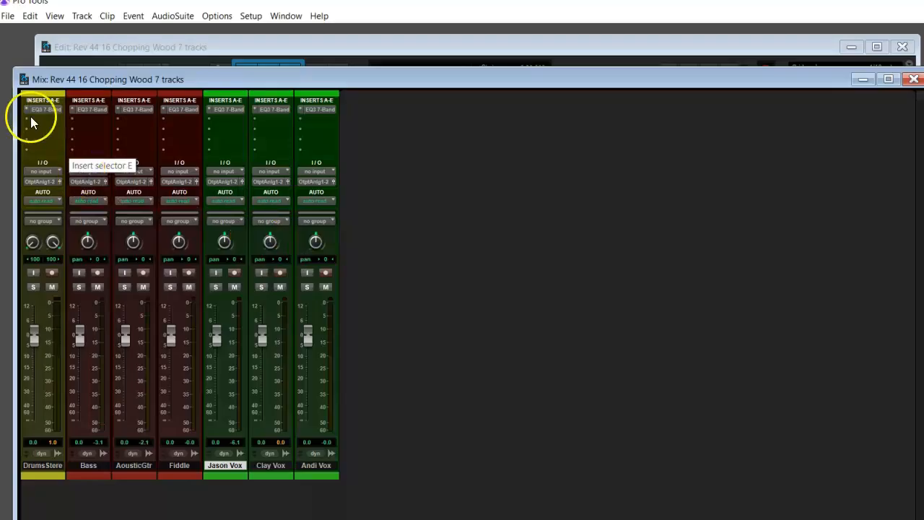
# Review the EQ settings on the Bass, Fiddle and first vocal tracks, and close the plug-in window.
pyautogui.click(88, 109)
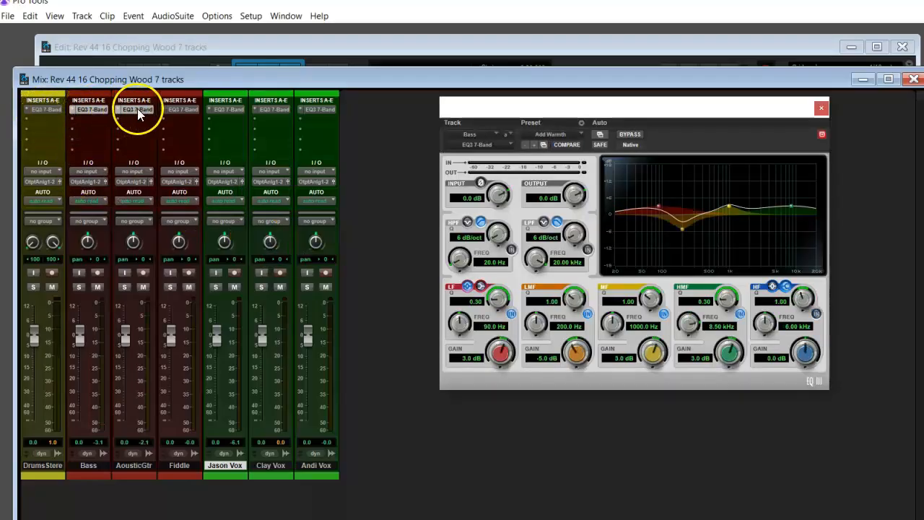
pyautogui.click(181, 109)
pyautogui.click(227, 109)
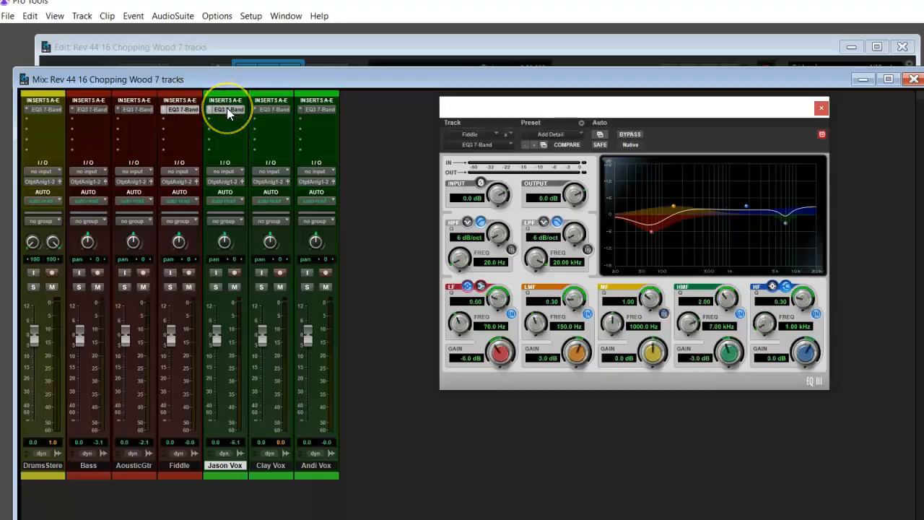
pyautogui.click(226, 109)
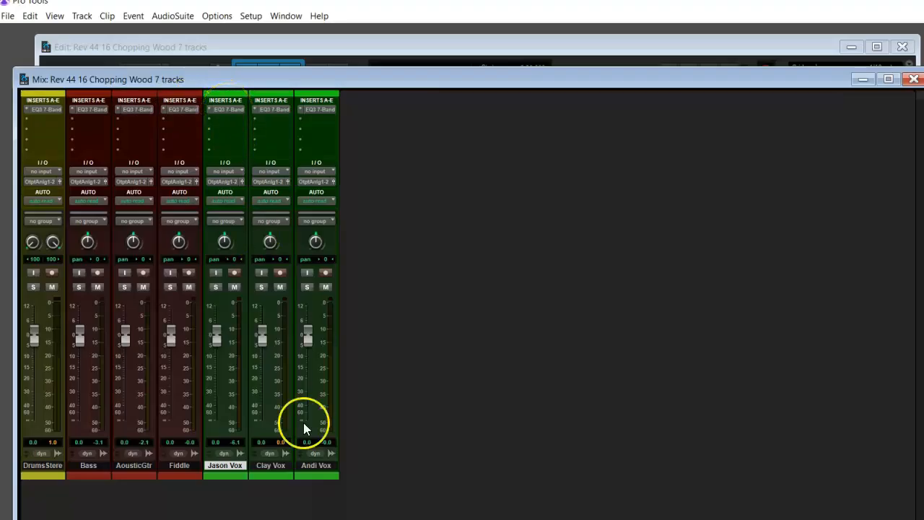
# Switch to the browser to read the assignment's additional requirements for the fiddle plug-in, and return to the Pro Tools Mix window.
pyautogui.moveTo(438, 519)
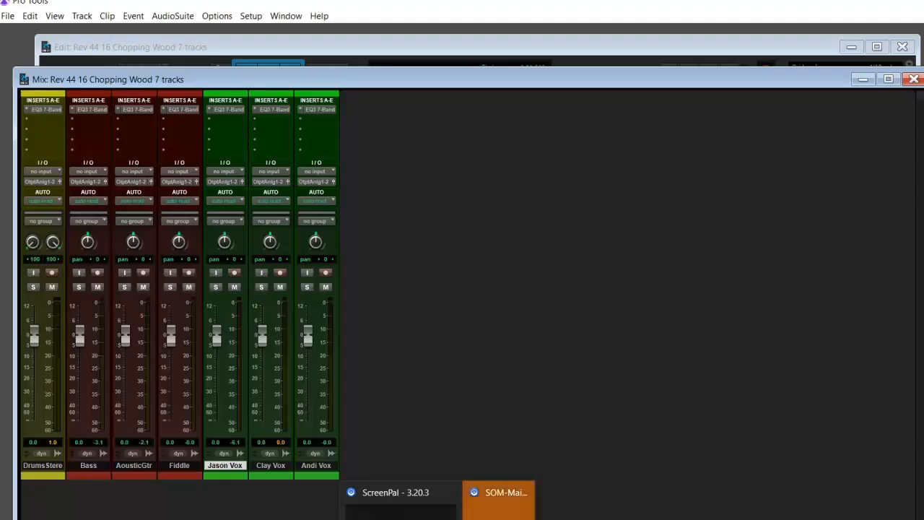
pyautogui.click(387, 518)
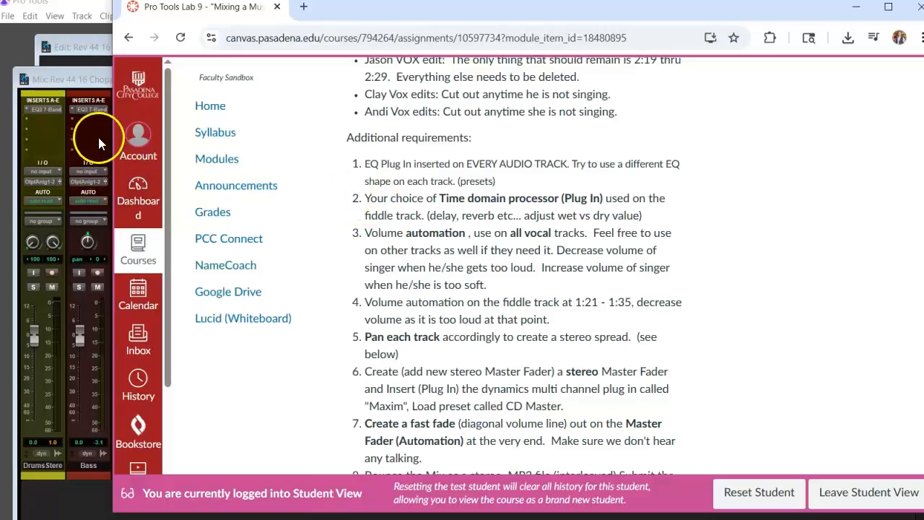
pyautogui.click(94, 70)
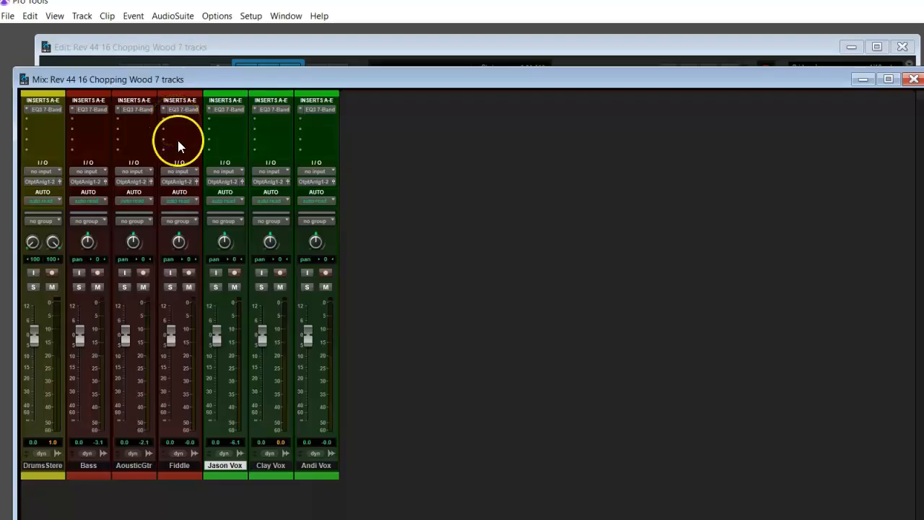
# Solo the Fiddle track and insert the D-Verb (mono) reverb in its second insert slot.
pyautogui.click(169, 288)
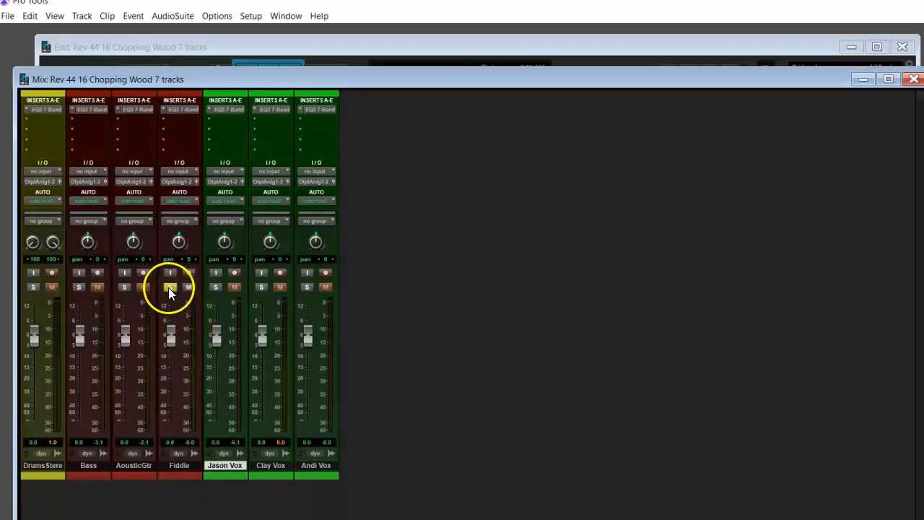
pyautogui.click(178, 119)
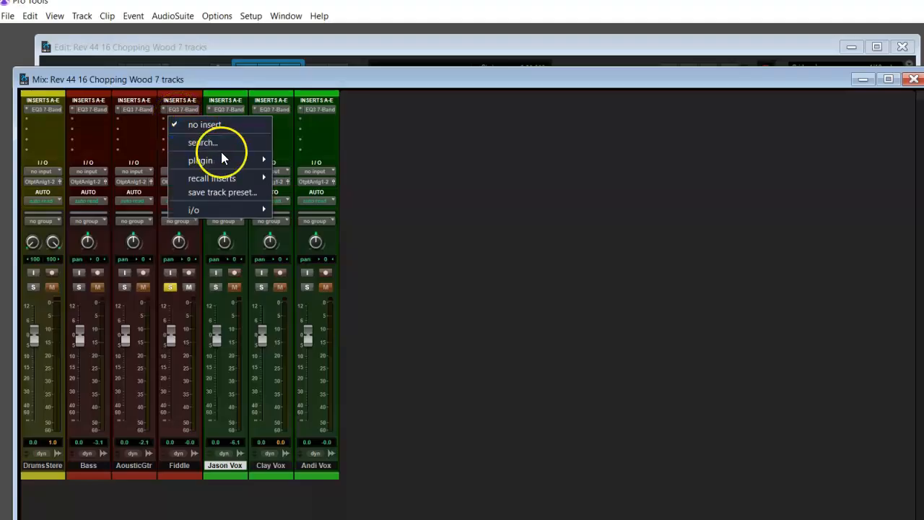
pyautogui.moveTo(228, 157)
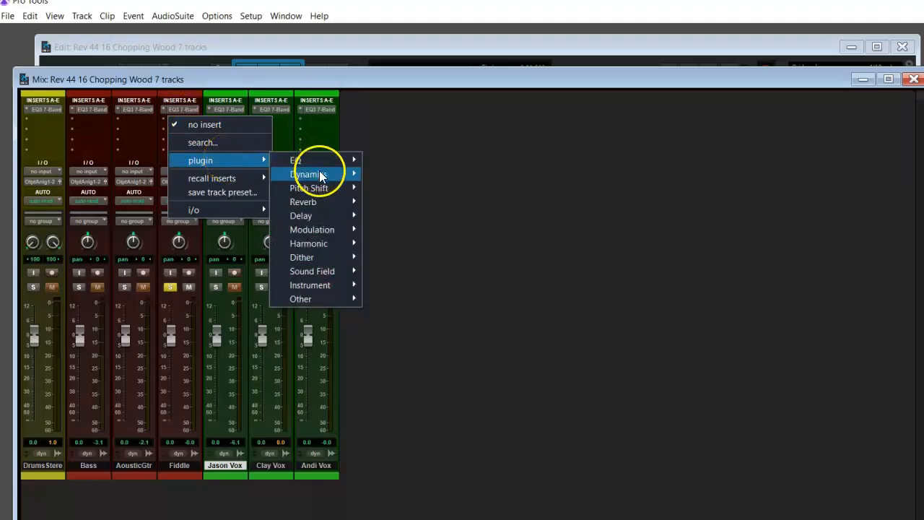
pyautogui.moveTo(302, 203)
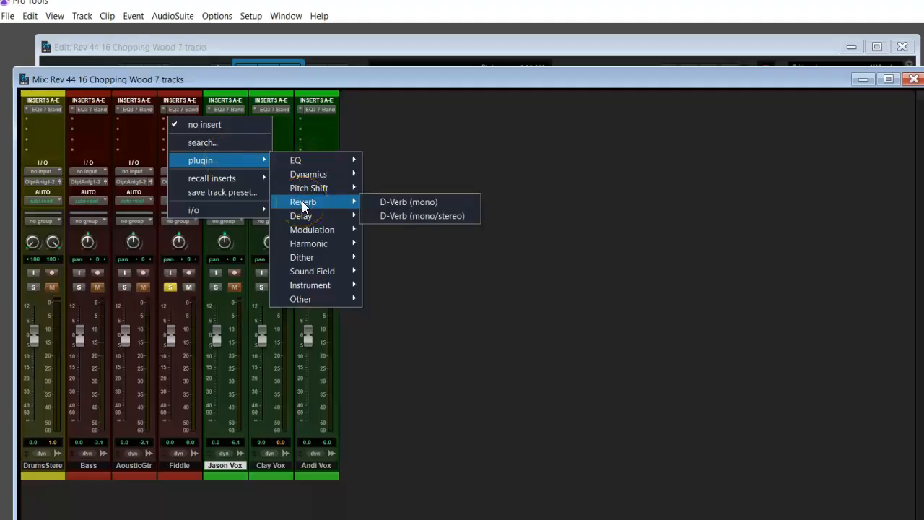
pyautogui.click(391, 204)
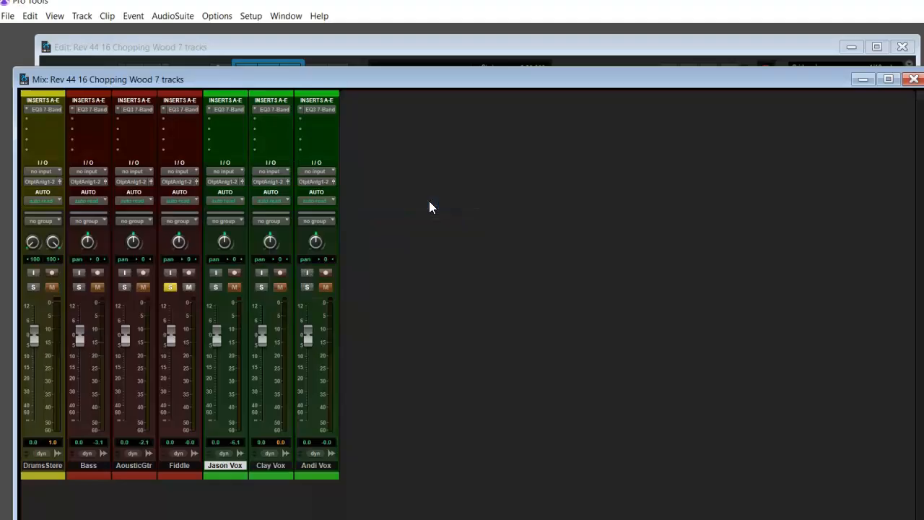
# Set the D-Verb dry/wet mix to 34%, audition the fiddle and close the plug-in window.
pyautogui.moveTo(582, 291); pyautogui.dragTo(567, 305)
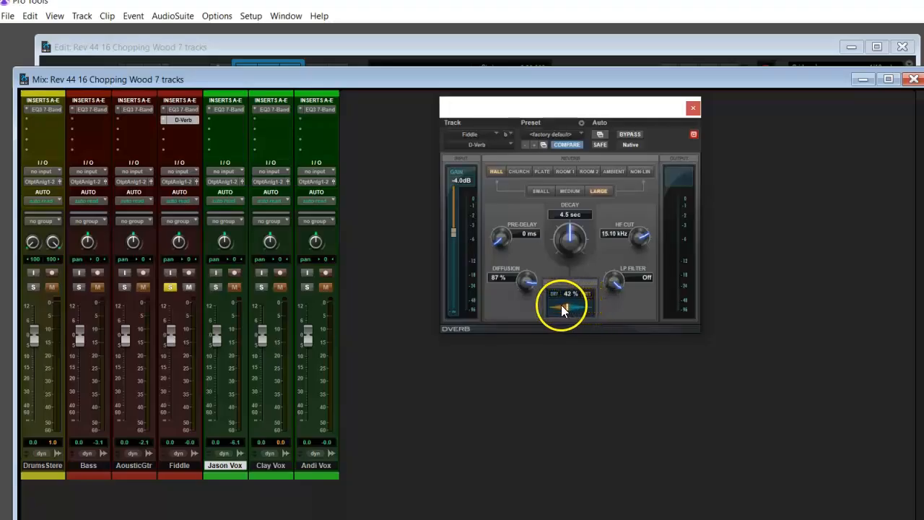
pyautogui.moveTo(556, 306); pyautogui.dragTo(556, 306)
pyautogui.press('space')
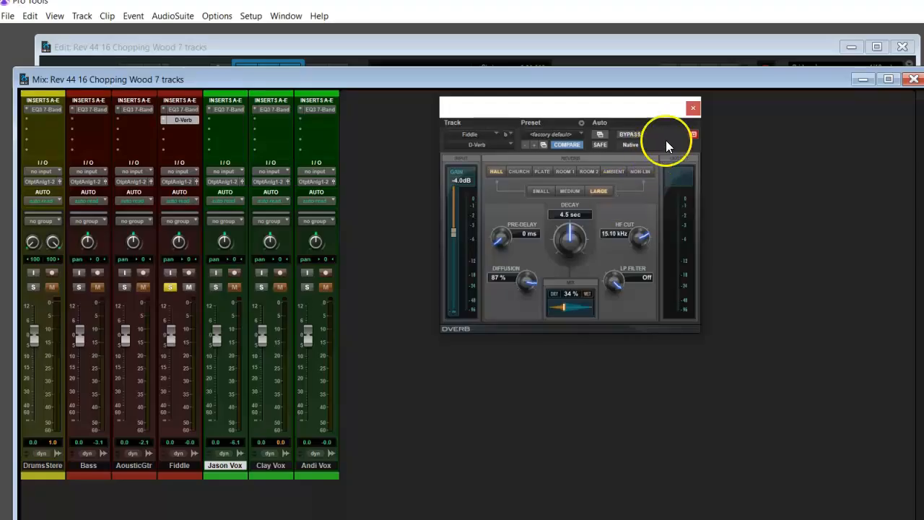
pyautogui.click(692, 108)
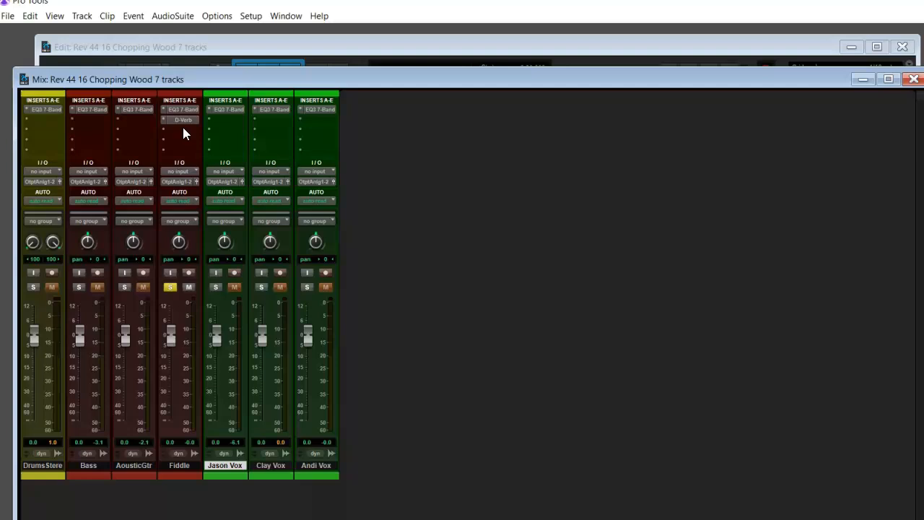
# Read the volume automation requirement on the browser's assignment page, and return to Pro Tools in the Edit window.
pyautogui.hotkey('alt', 'Tab')
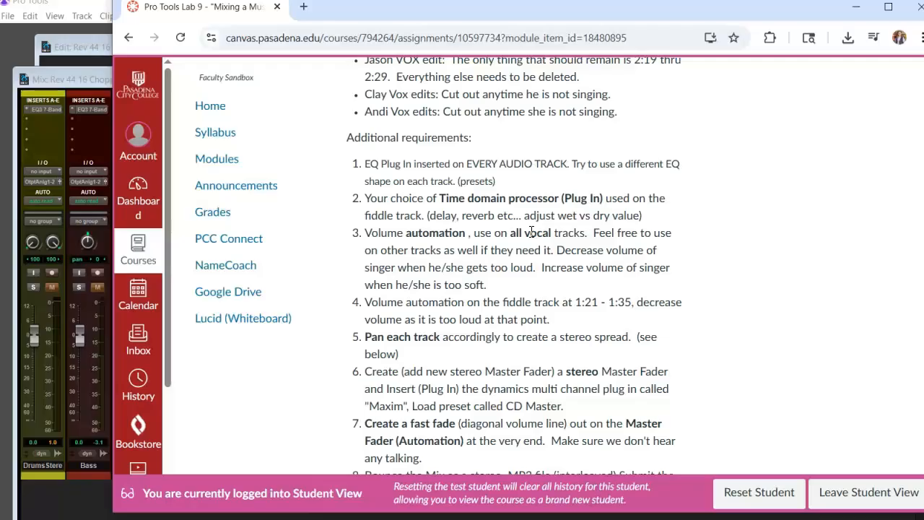
pyautogui.click(104, 321)
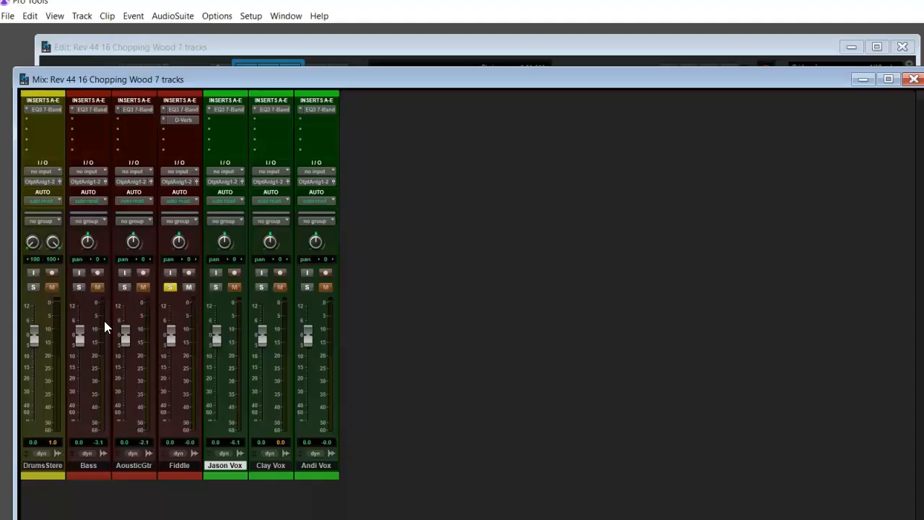
pyautogui.hotkey('ctrl', '=')
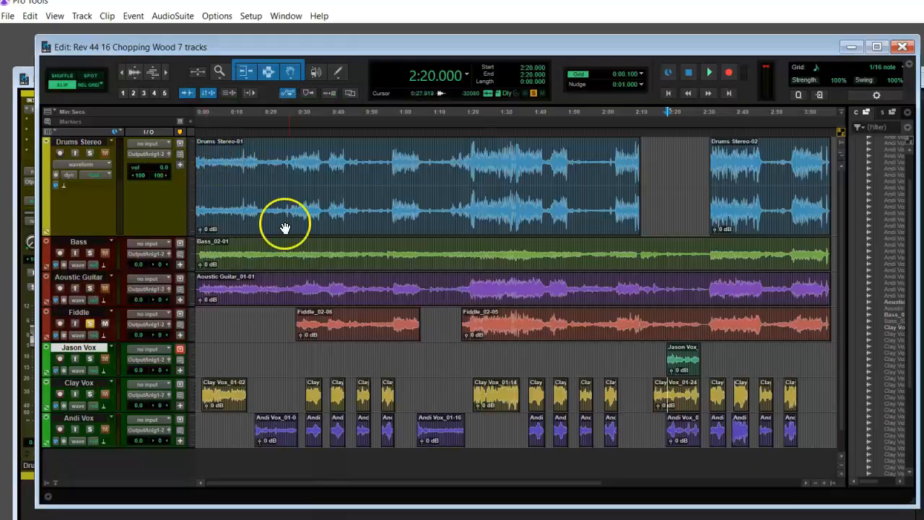
# Show the volume automation lane beneath each of the three vocal tracks.
pyautogui.click(431, 347)
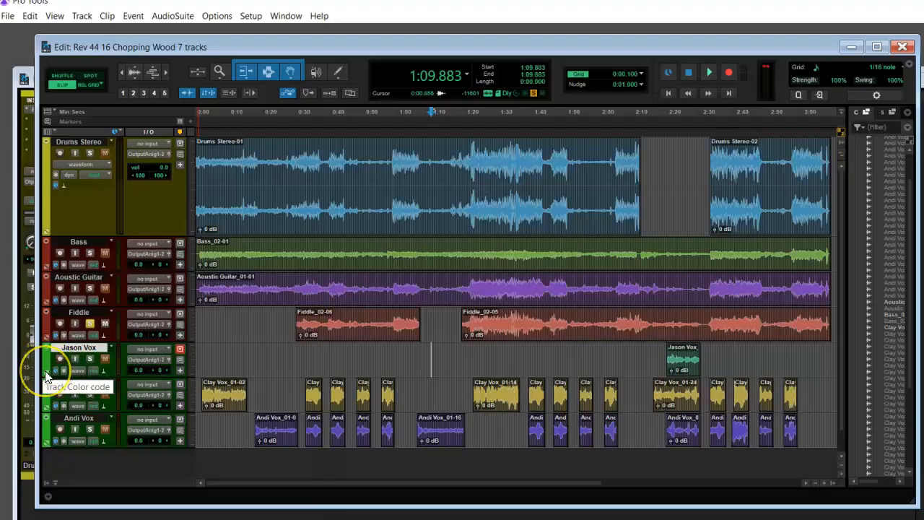
pyautogui.moveTo(45, 376); pyautogui.dragTo(45, 400)
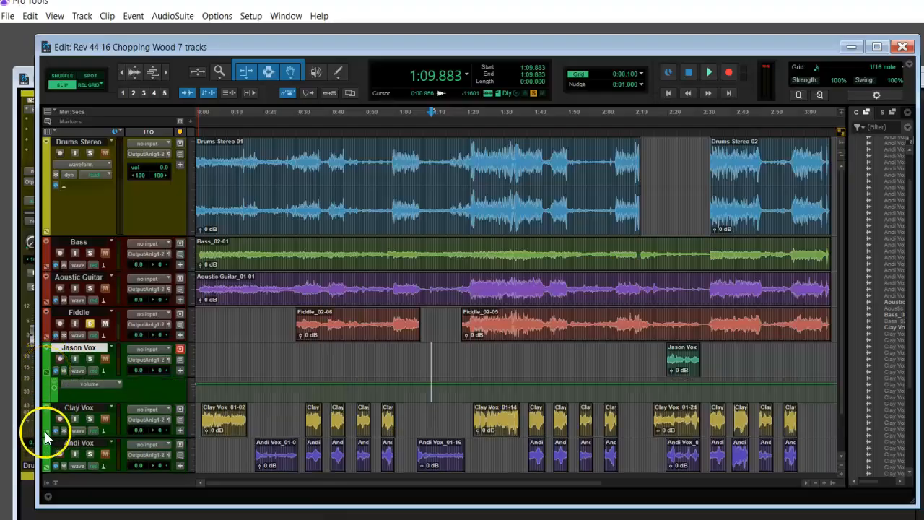
pyautogui.moveTo(45, 438); pyautogui.dragTo(49, 462)
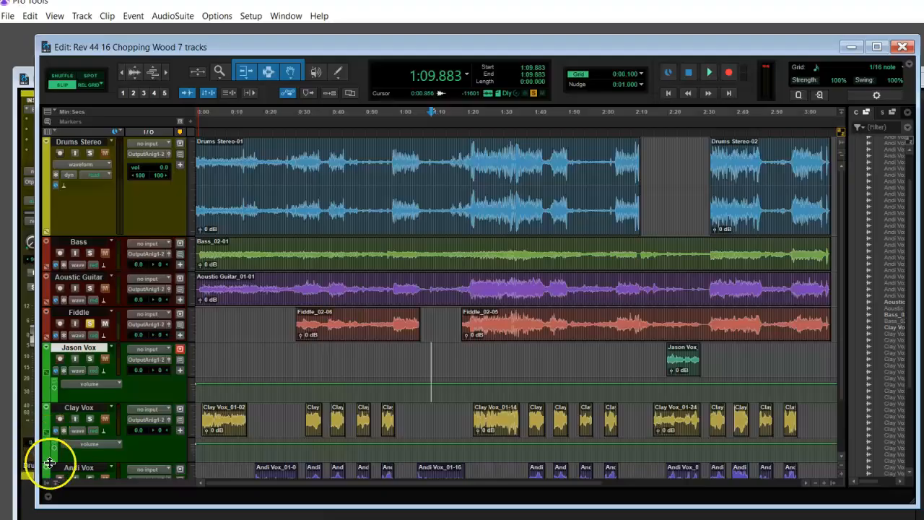
pyautogui.scroll(-2, 839, 254)
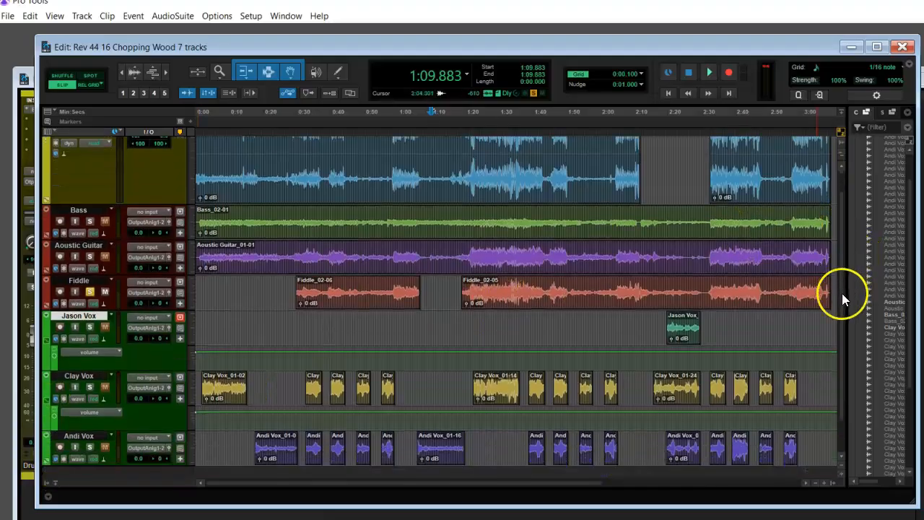
pyautogui.moveTo(842, 294); pyautogui.dragTo(843, 317)
pyautogui.click(48, 418)
pyautogui.click(279, 361)
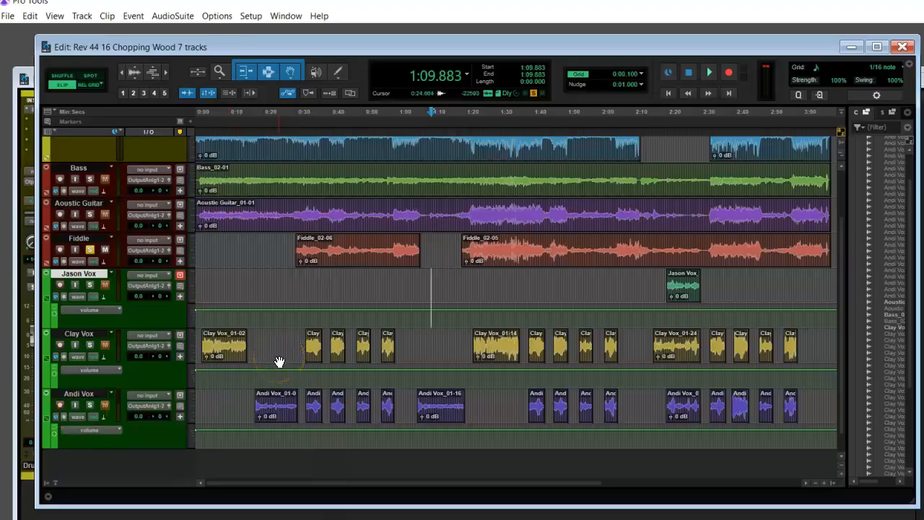
# Unsolo the Fiddle track and play the full mix from 1:13.480 while viewing the Mix window.
pyautogui.click(88, 260)
pyautogui.click(88, 247)
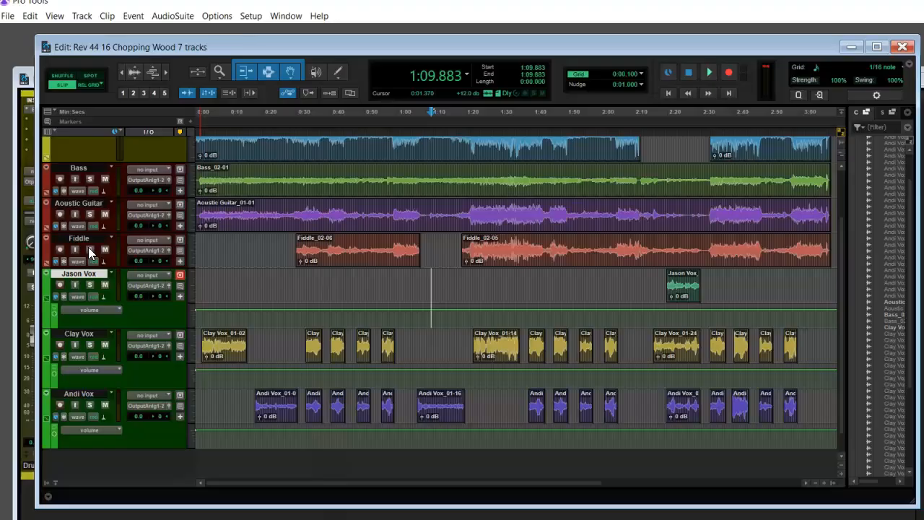
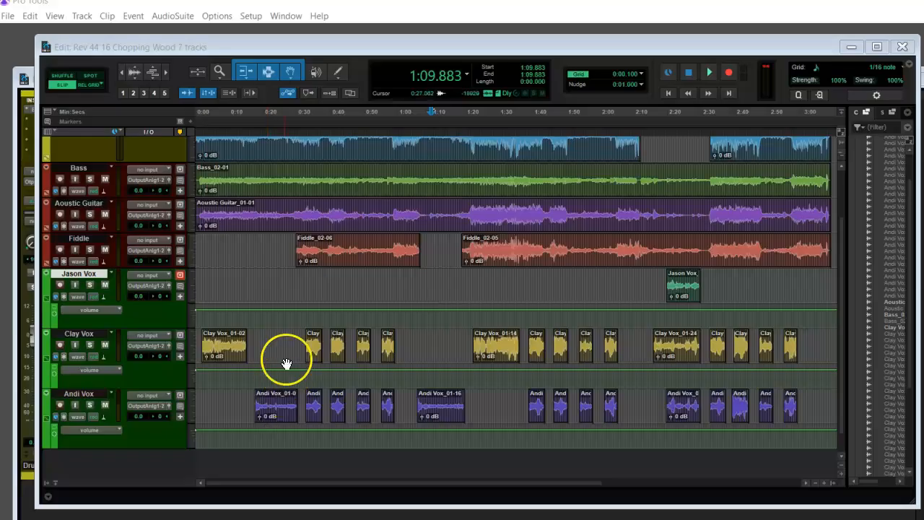
pyautogui.click(443, 286)
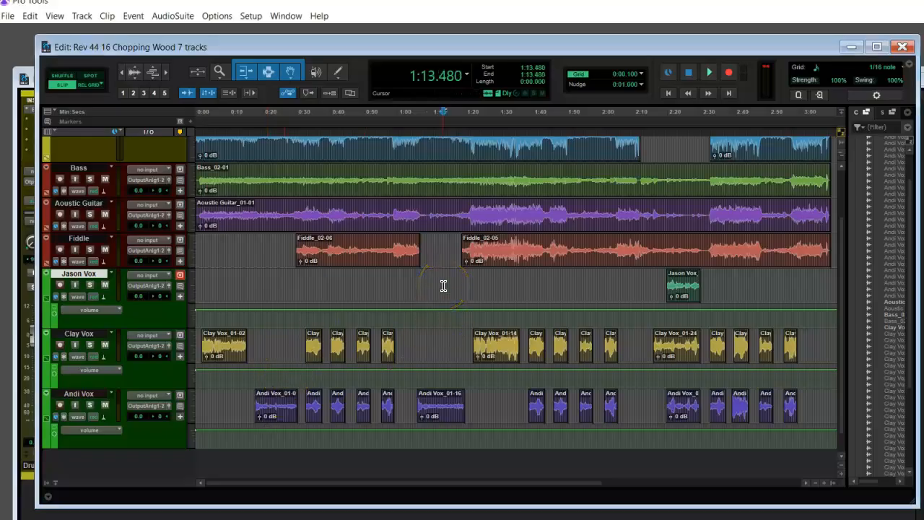
pyautogui.hotkey('ctrl', '=')
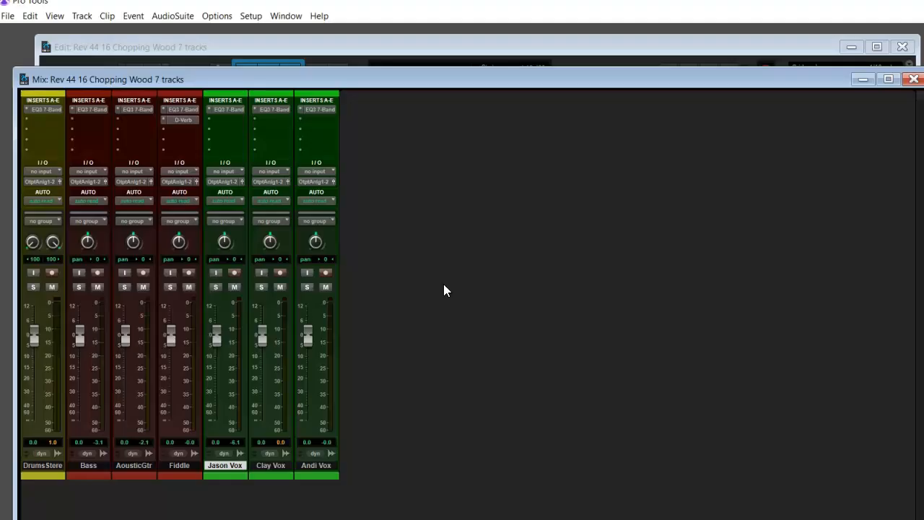
pyautogui.press('space')
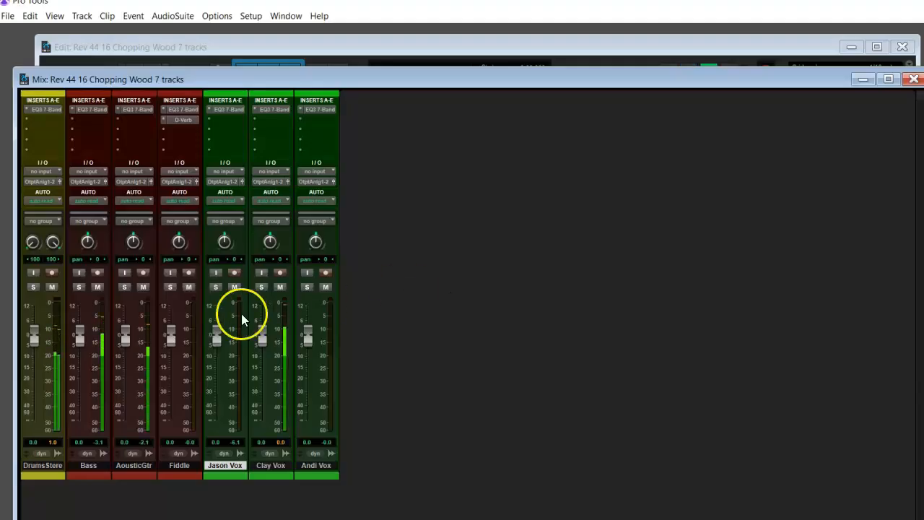
# Lower the mixer volume faders during playback: drums to -5.2 dB, bass to -4.6 dB and fiddle to -2.5 dB.
pyautogui.moveTo(32, 334); pyautogui.dragTo(78, 344)
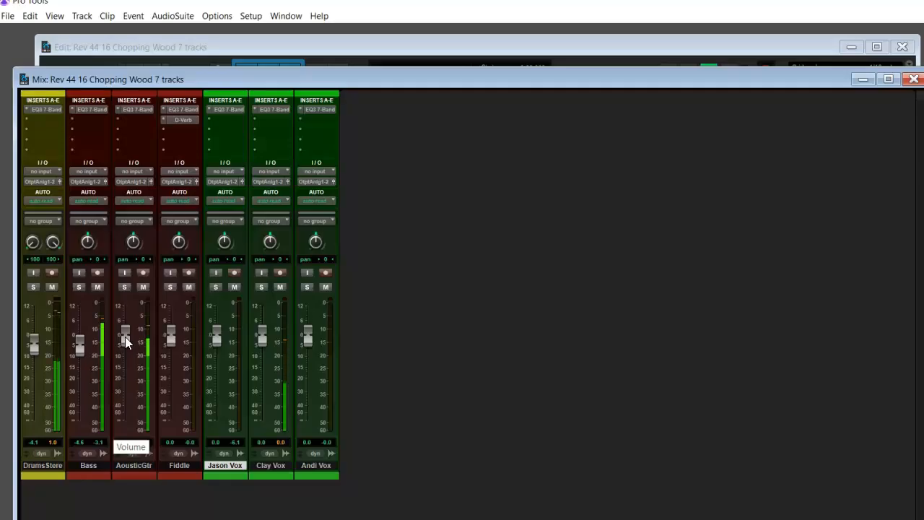
pyautogui.click(40, 346)
pyautogui.moveTo(35, 346); pyautogui.dragTo(33, 349)
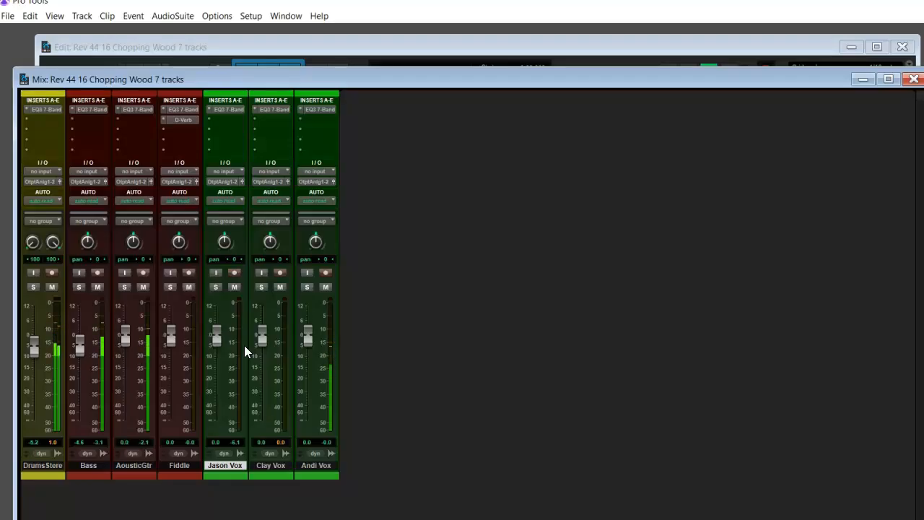
pyautogui.moveTo(170, 339)
pyautogui.mouseDown()
pyautogui.moveTo(172, 348)
pyautogui.moveTo(172, 340)
pyautogui.mouseUp()
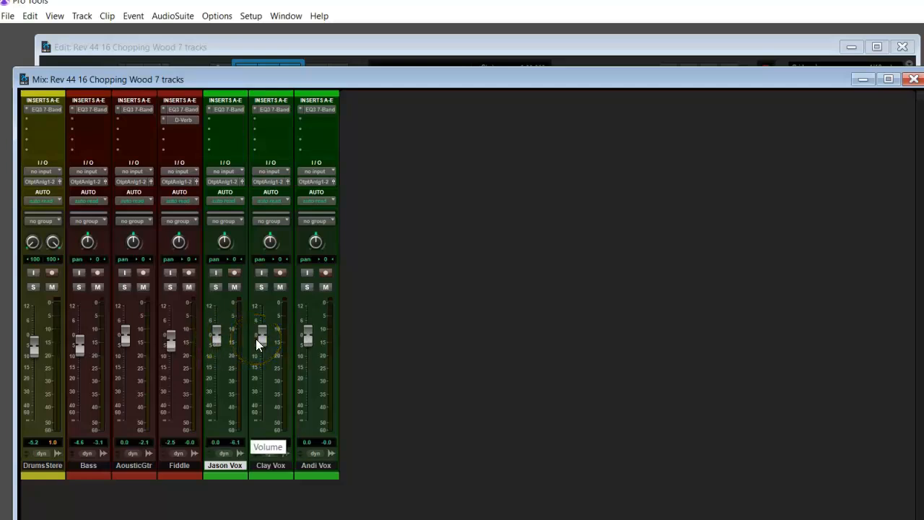
# Return to the Edit window, audition the second vocal track's first clip and lower its volume automation to -4.0 dB.
pyautogui.hotkey('ctrl', '=')
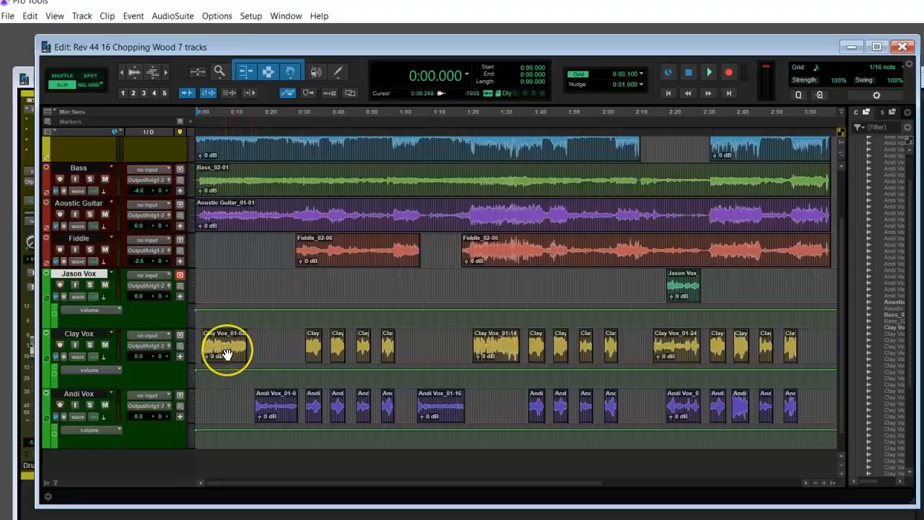
pyautogui.click(225, 354)
pyautogui.press('space')
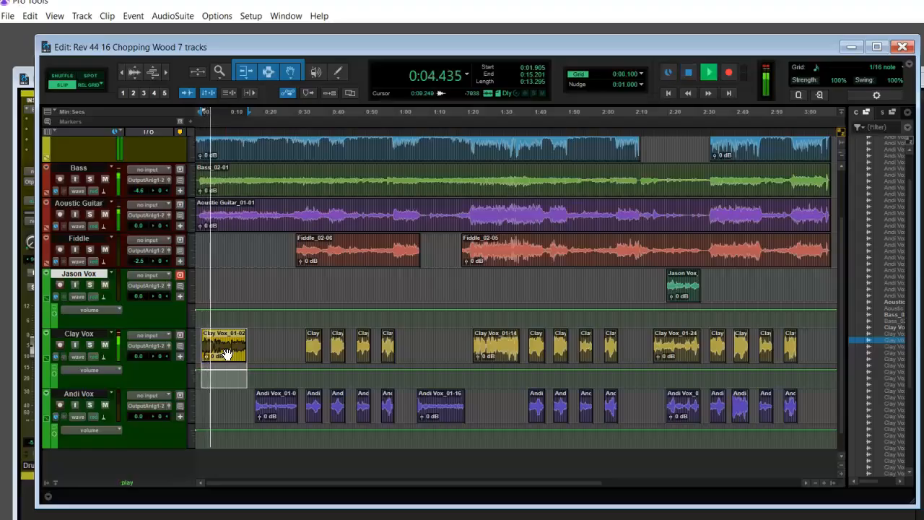
pyautogui.press('space')
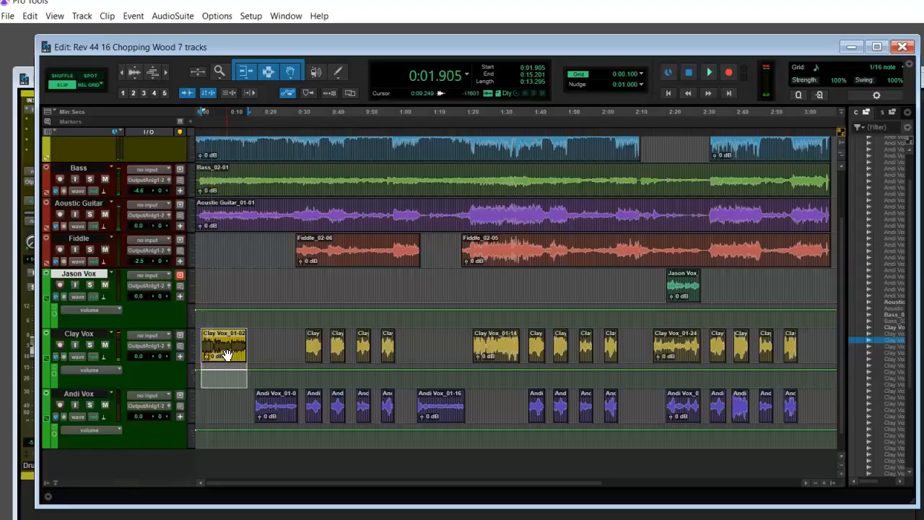
pyautogui.click(264, 336)
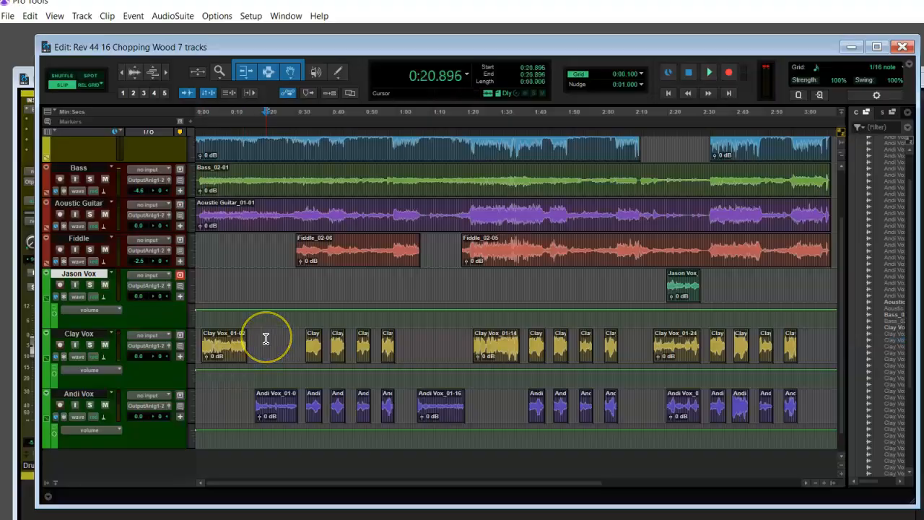
pyautogui.click(224, 356)
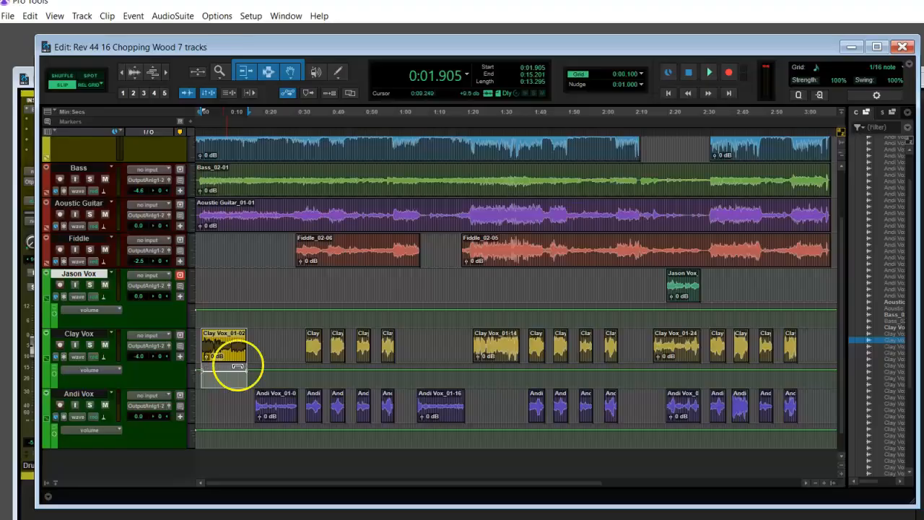
pyautogui.click(264, 339)
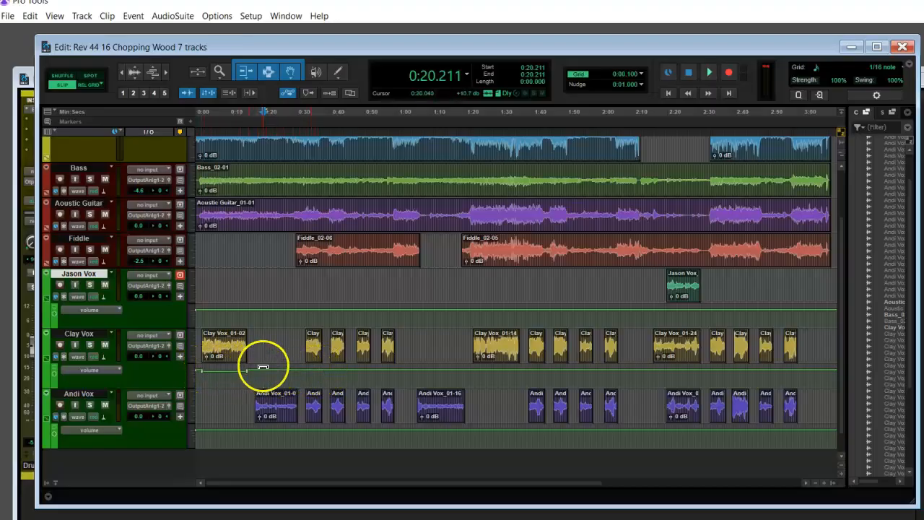
# Replay the second vocal track's first clip to check its automated level.
pyautogui.click(316, 357)
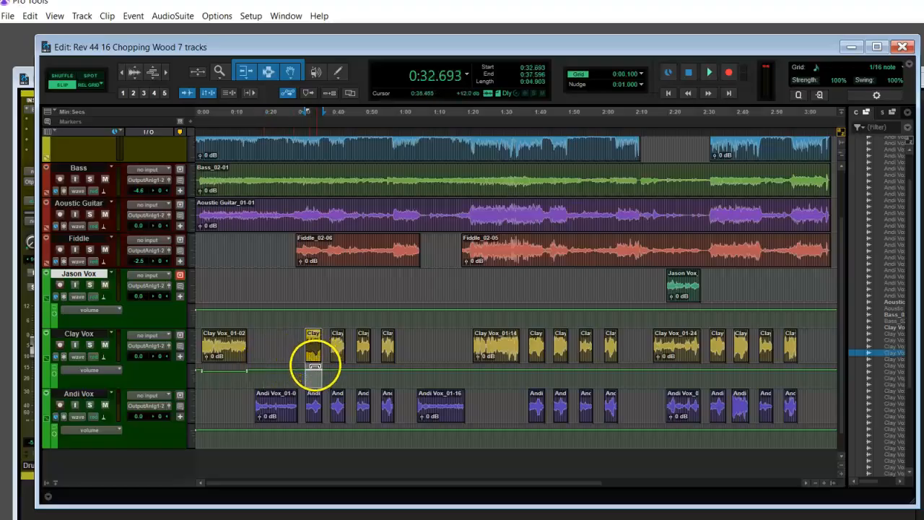
pyautogui.click(279, 338)
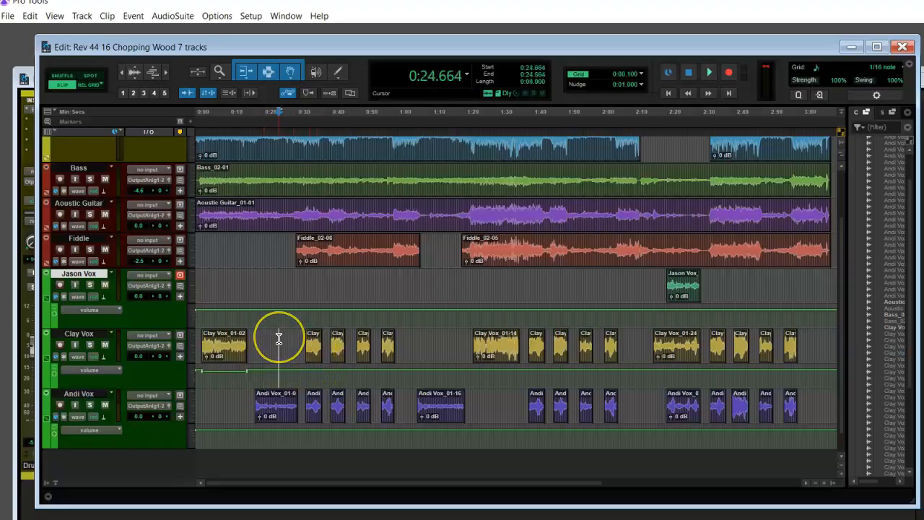
pyautogui.click(224, 348)
pyautogui.press('space')
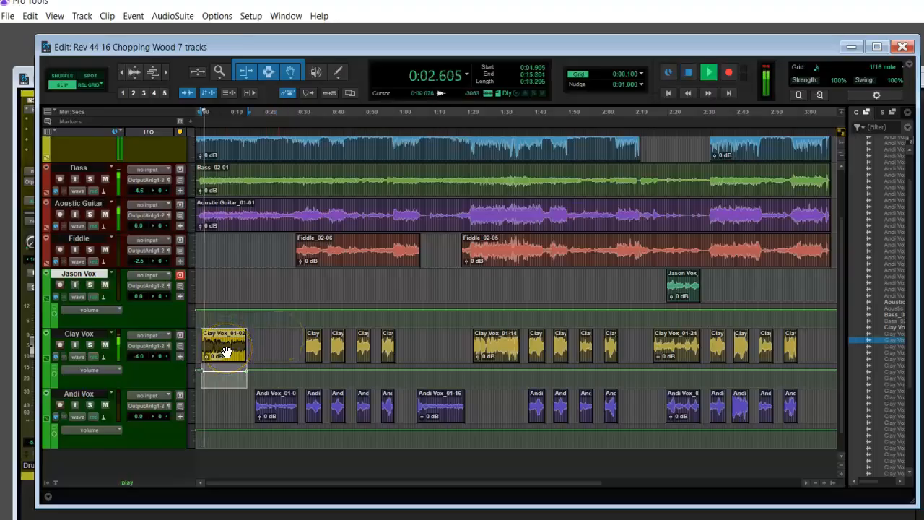
pyautogui.press('space')
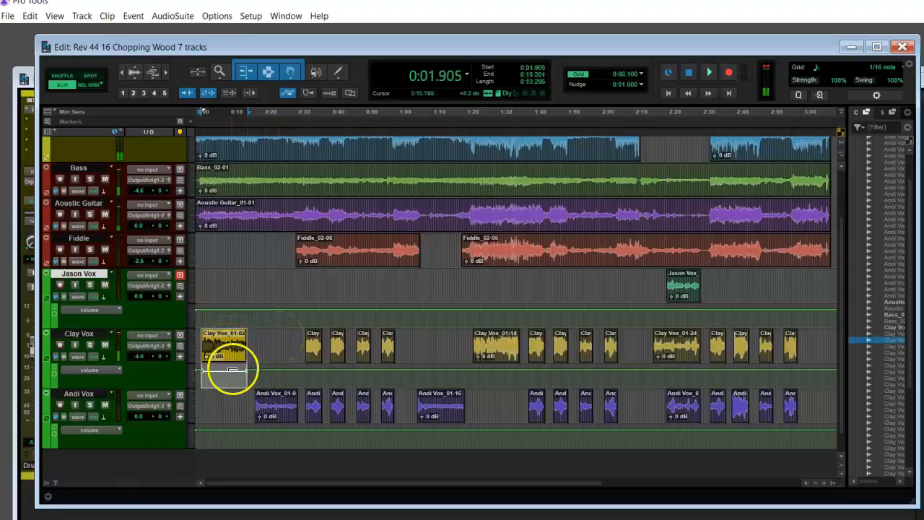
# Audition the third vocal track's first clip, raise its volume automation to +2.0 dB and replay from 0:13.188.
pyautogui.click(250, 398)
pyautogui.press('space')
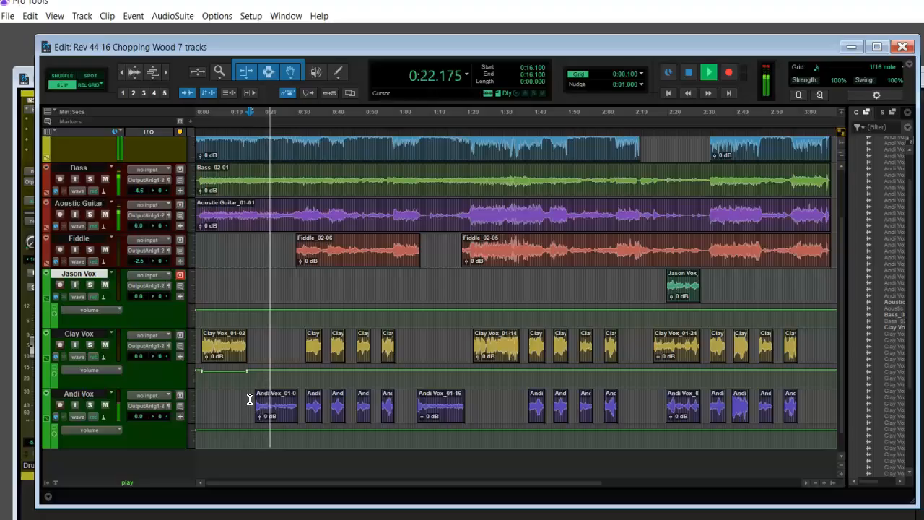
pyautogui.press('space')
pyautogui.click(283, 411)
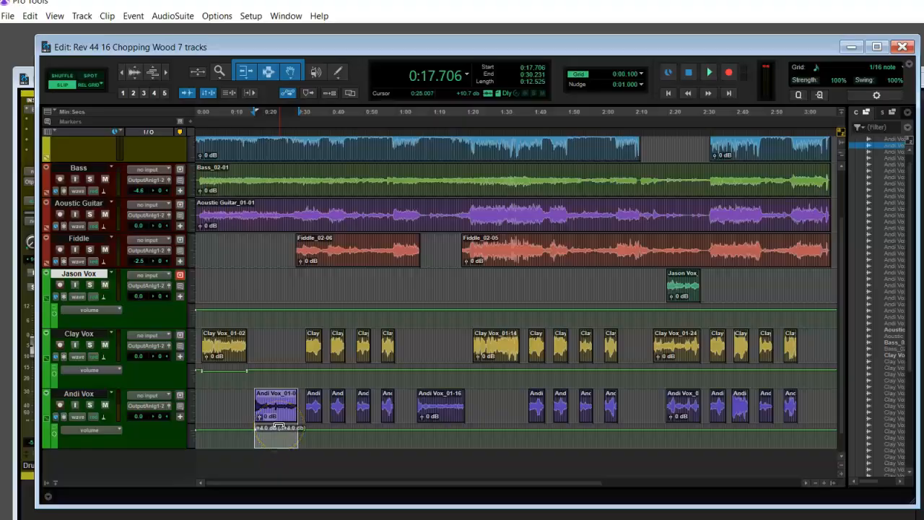
pyautogui.click(243, 402)
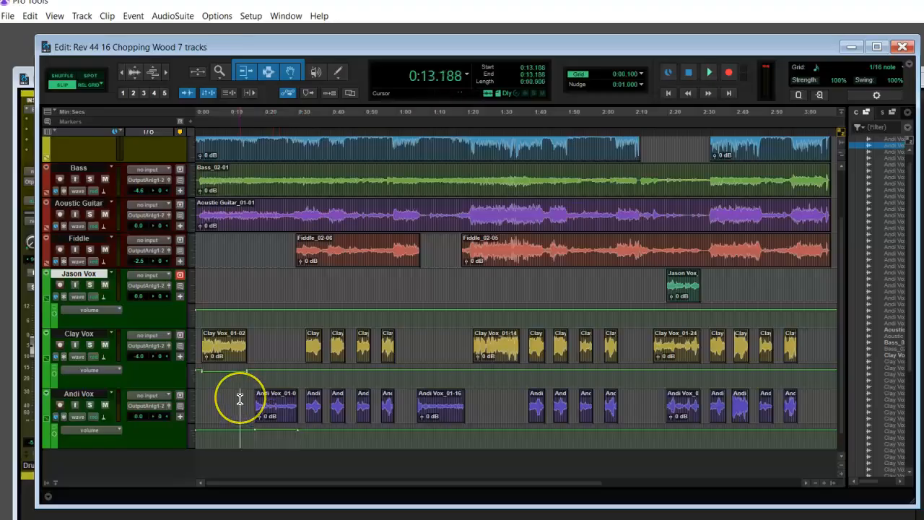
pyautogui.press('space')
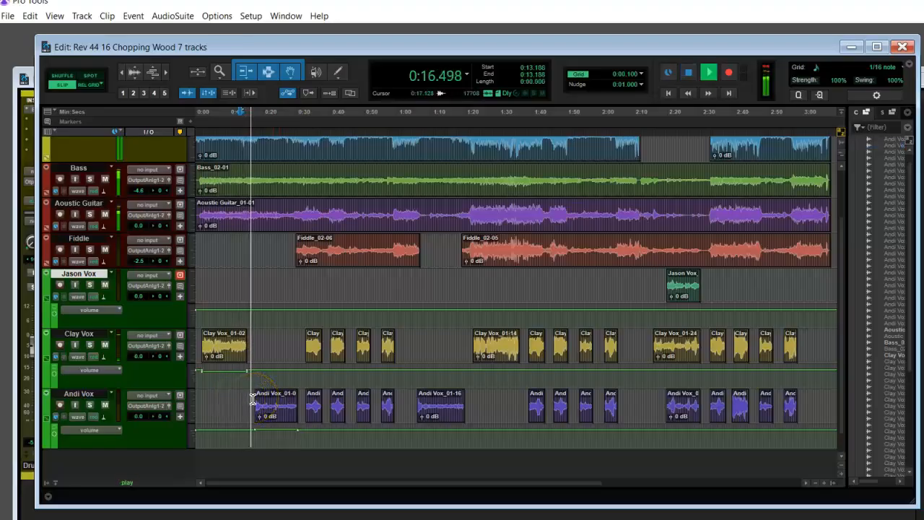
pyautogui.press('space')
# Audition the second vocal track's second clip from 0:31.002 and lower its volume automation to -2.0 dB.
pyautogui.click(299, 338)
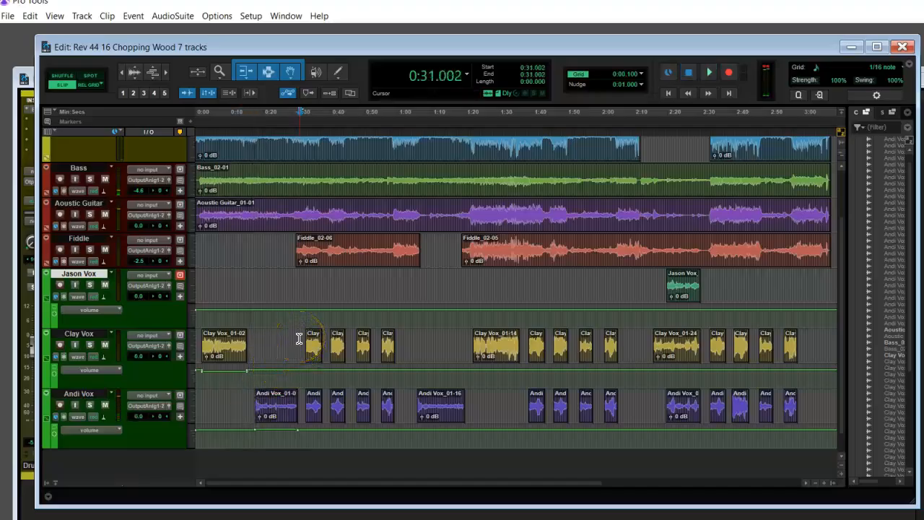
pyautogui.press('space')
pyautogui.click(315, 345)
pyautogui.press('space')
pyautogui.click(316, 359)
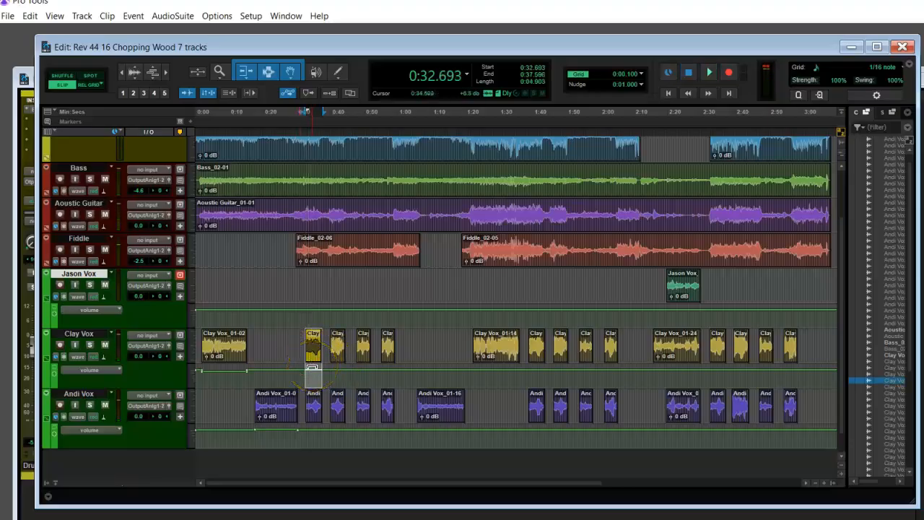
pyautogui.moveTo(312, 367); pyautogui.dragTo(309, 361)
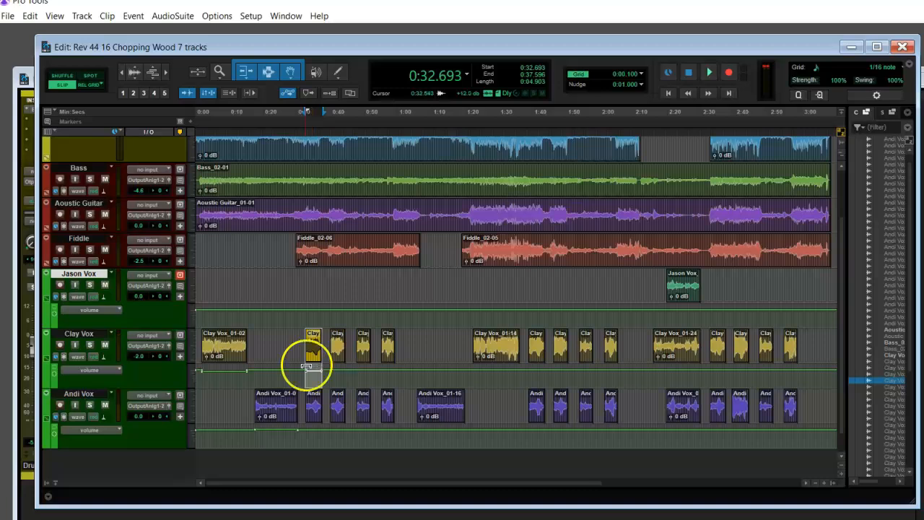
# Increase the second vocal track's height and play the mix from 0:30.145 through the second clip.
pyautogui.click(296, 336)
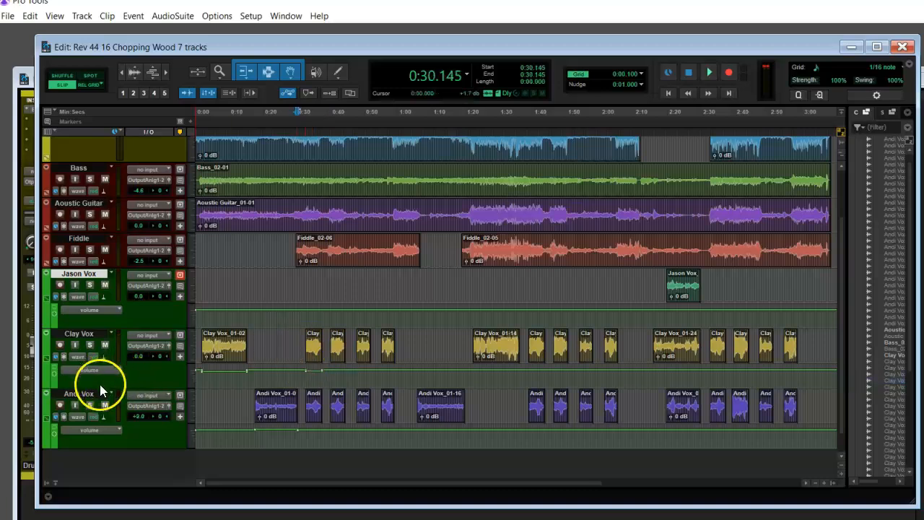
pyautogui.moveTo(99, 387); pyautogui.dragTo(99, 419)
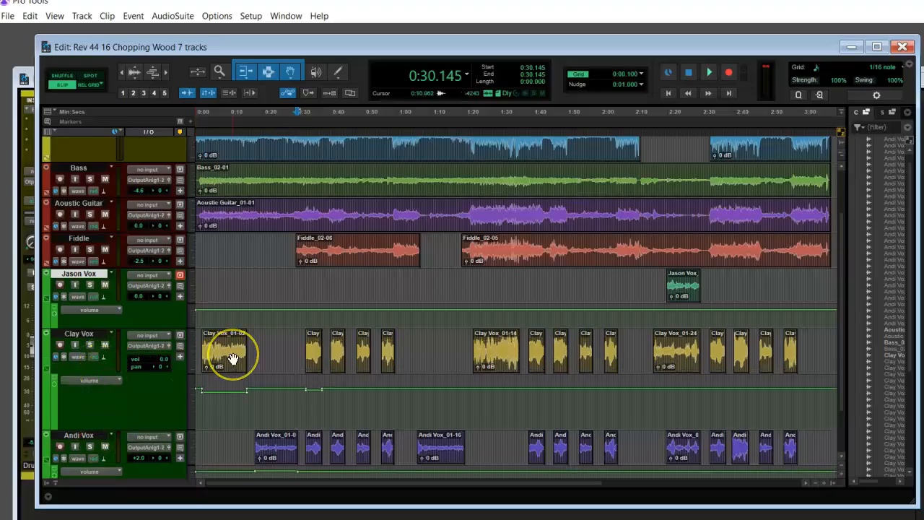
pyautogui.press('space')
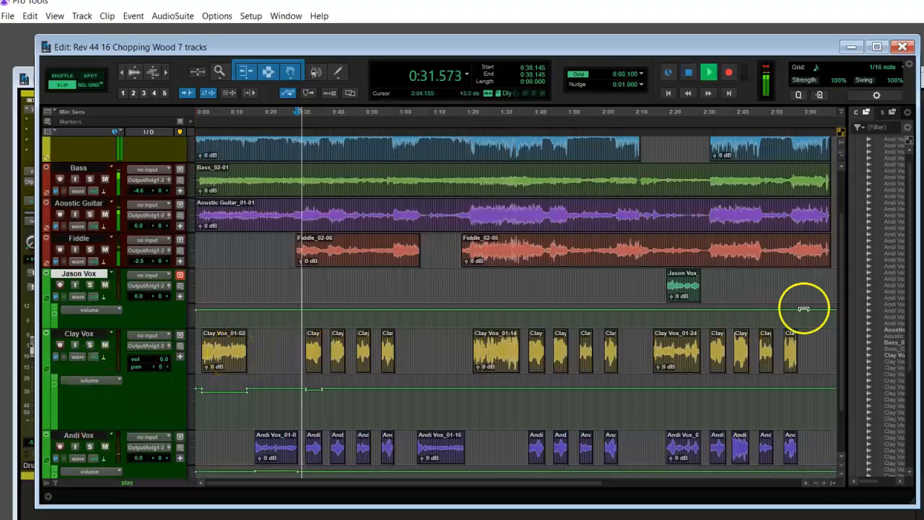
pyautogui.scroll(-2, 842, 323)
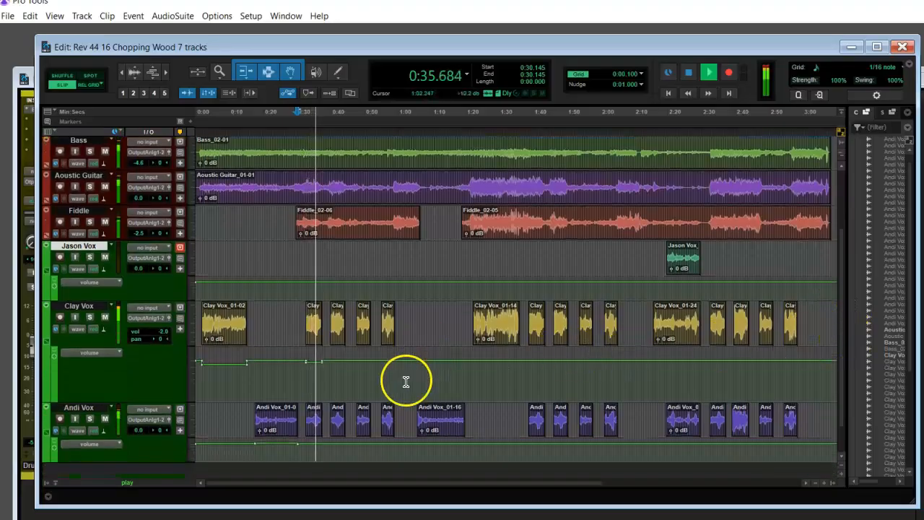
pyautogui.press('space')
# Raise the volume automation over the third vocal track's second clip to +2.0 dB and play the clip back.
pyautogui.click(314, 419)
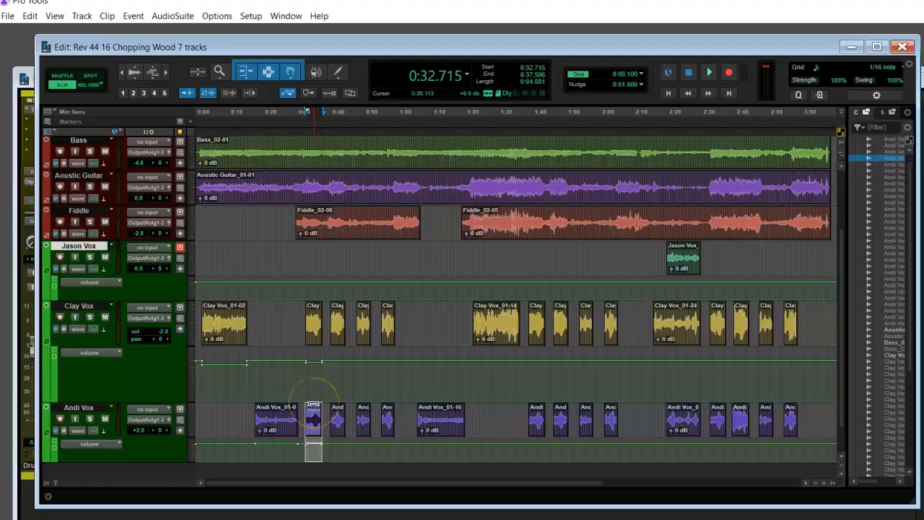
pyautogui.press('space')
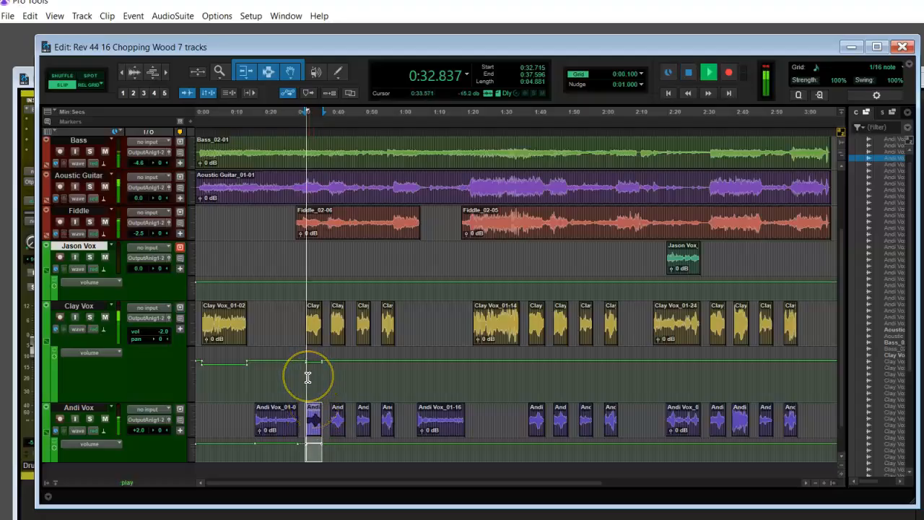
pyautogui.press('space')
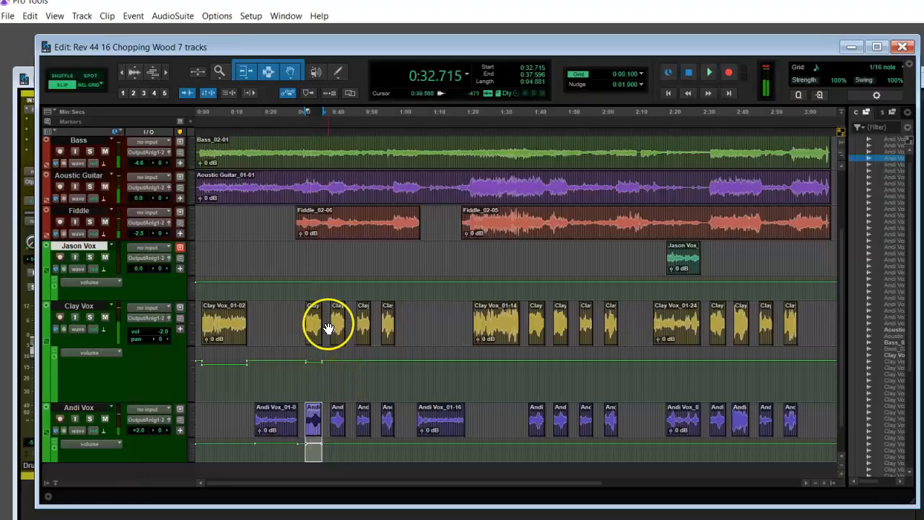
# Audition the second vocal track's third clip from 0:39.224 and lower its volume automation to -2.0 dB.
pyautogui.click(328, 321)
pyautogui.press('space')
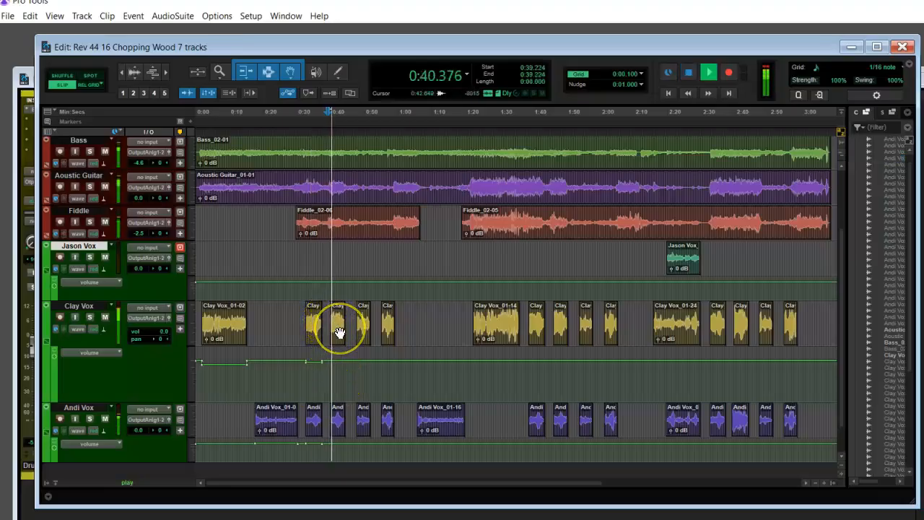
pyautogui.press('space')
pyautogui.click(340, 347)
pyautogui.moveTo(339, 349); pyautogui.dragTo(339, 353)
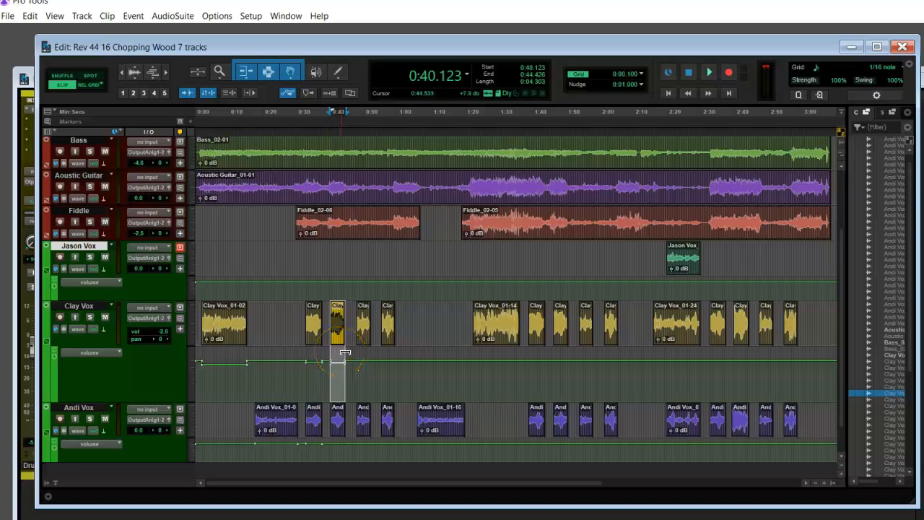
# Raise the volume automation over the third vocal track's fourth clip to +2.0 dB and play from 0:41.622.
pyautogui.click(361, 431)
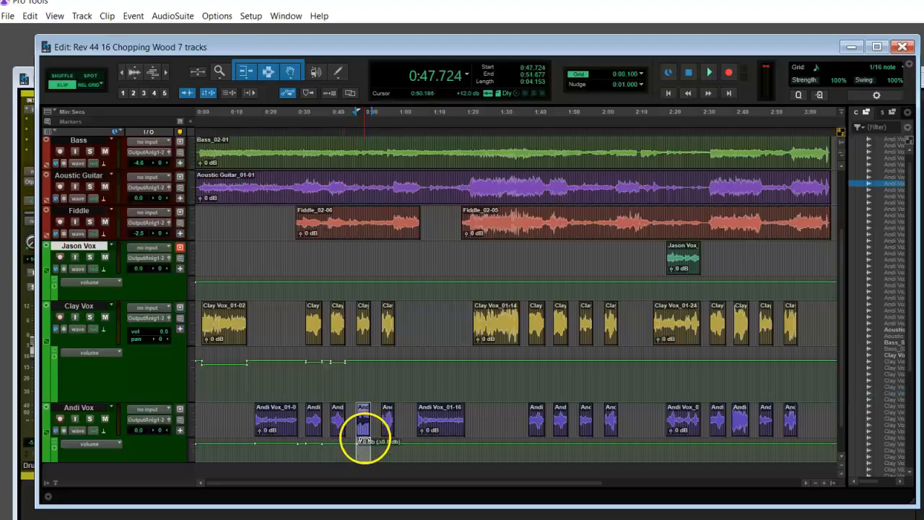
pyautogui.moveTo(365, 440); pyautogui.dragTo(366, 439)
pyautogui.click(337, 383)
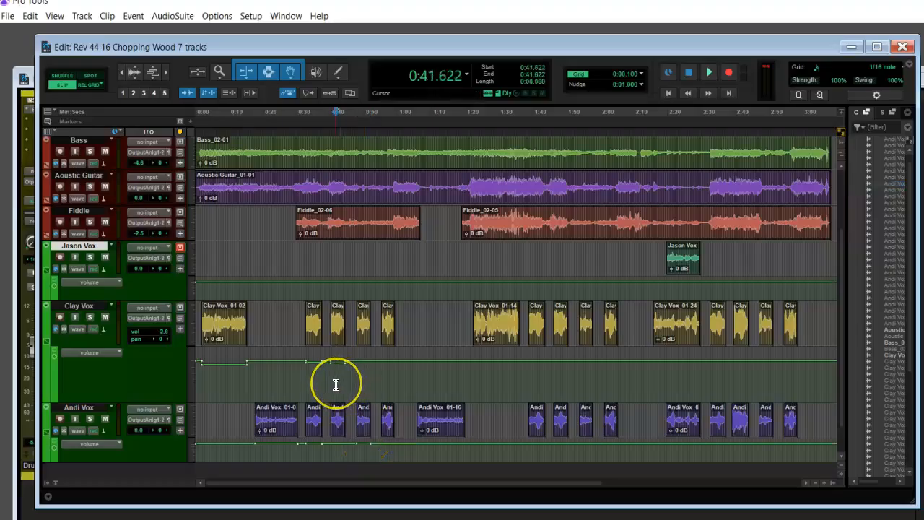
pyautogui.press('space')
pyautogui.press('space')
# Audition the second vocal track's fourth clip from 0:47.616, lower its volume automation and play on from 0:54.125.
pyautogui.click(356, 318)
pyautogui.press('space')
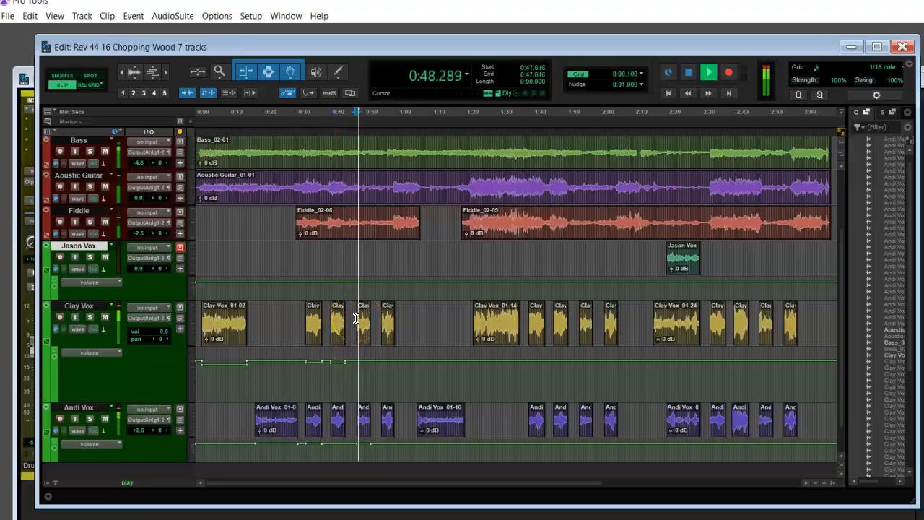
pyautogui.click(363, 337)
pyautogui.press('space')
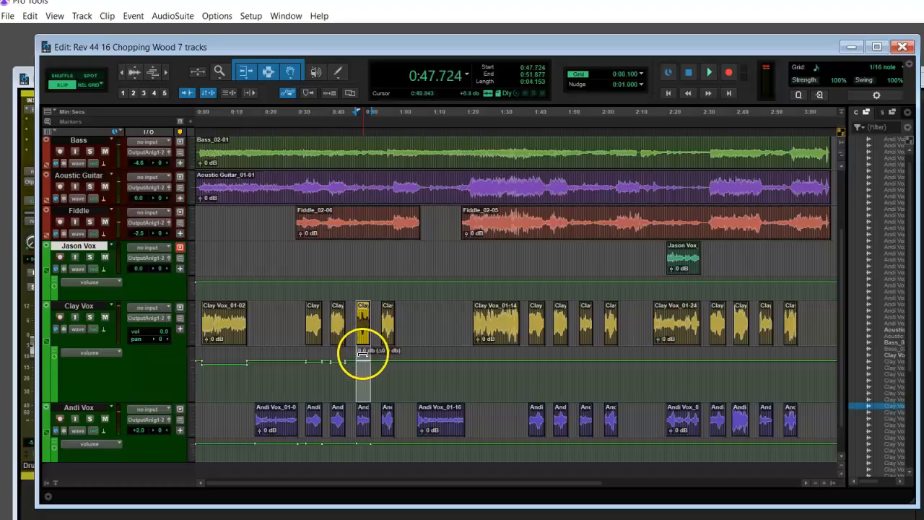
pyautogui.moveTo(364, 354); pyautogui.dragTo(364, 355)
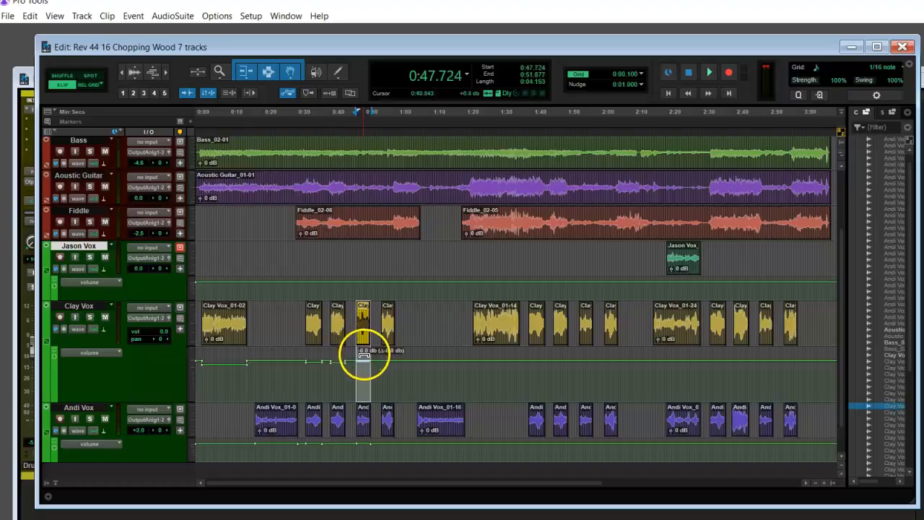
pyautogui.click(377, 318)
pyautogui.press('space')
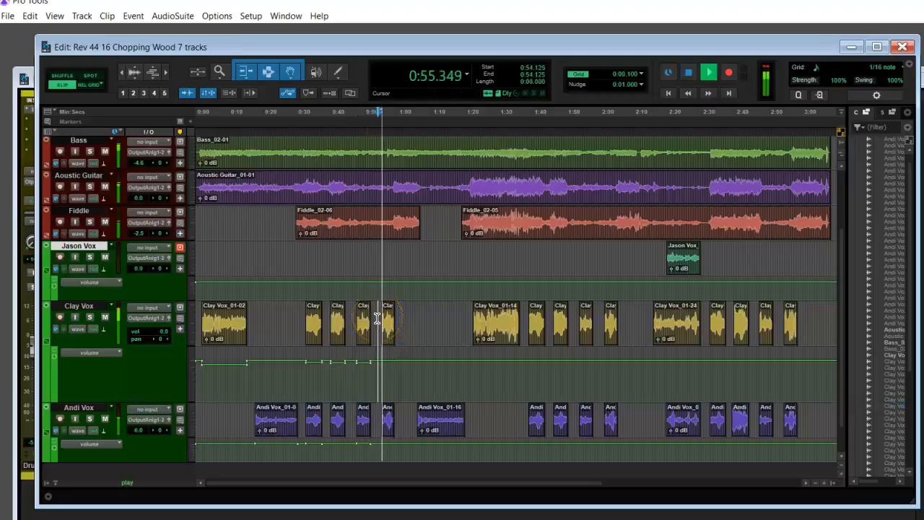
# Lower the volume automation over the second vocal track's fifth clip to -2.5 dB.
pyautogui.press('space')
pyautogui.click(386, 337)
pyautogui.moveTo(388, 355); pyautogui.dragTo(387, 358)
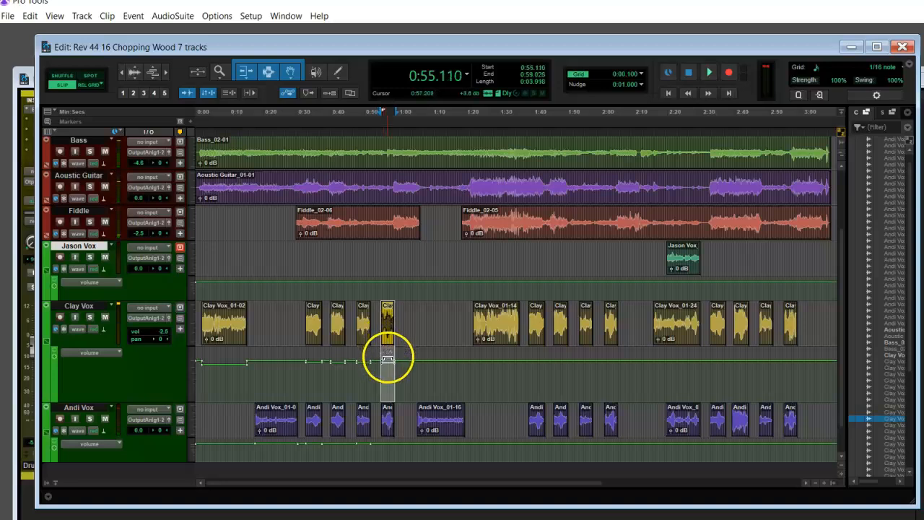
# Audition the third vocal track's fifth clip from 0:53.954 and lower its volume automation to -1.4 dB.
pyautogui.click(377, 411)
pyautogui.press('space')
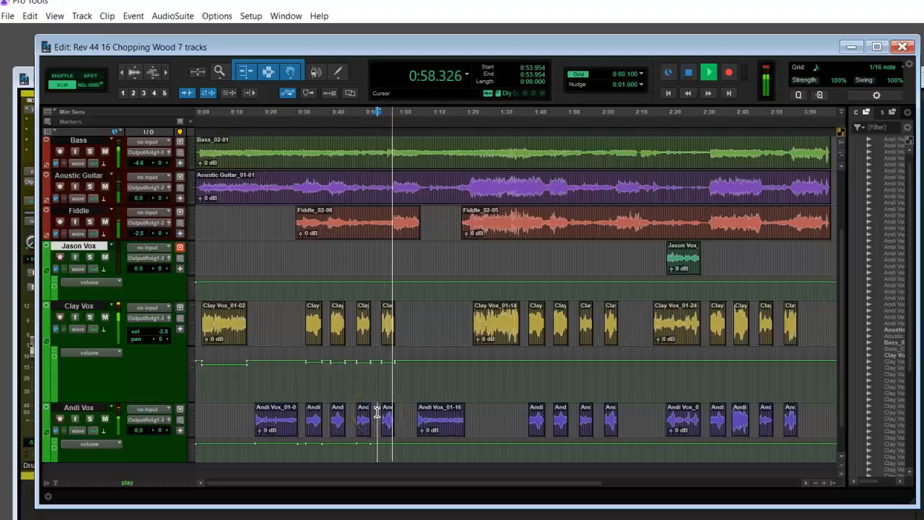
pyautogui.press('space')
pyautogui.click(390, 432)
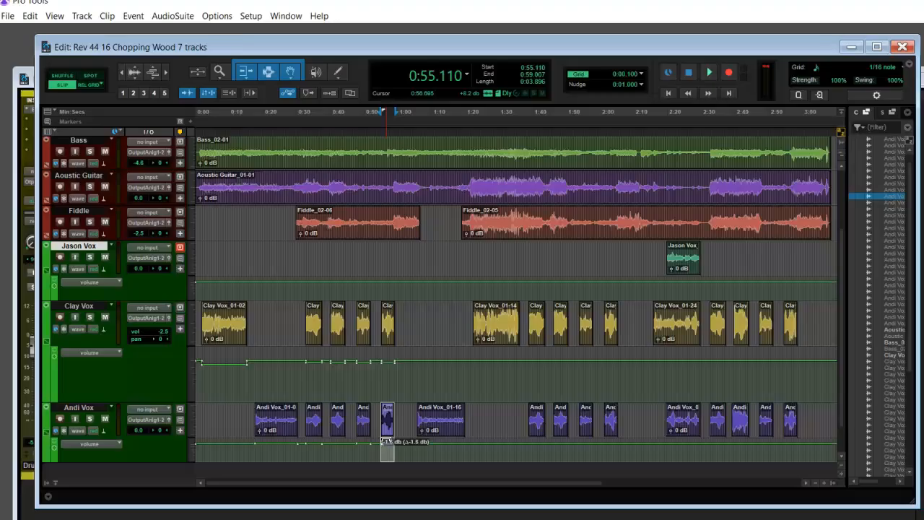
pyautogui.click(409, 413)
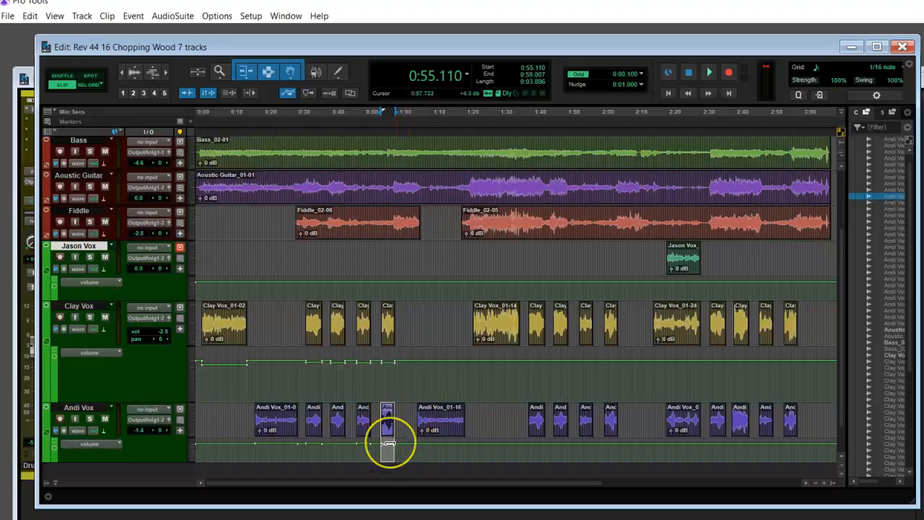
# Audition the third vocal track's sixth clip from 1:03.546 and raise its volume automation to +2.0 dB.
pyautogui.click(409, 413)
pyautogui.press('space')
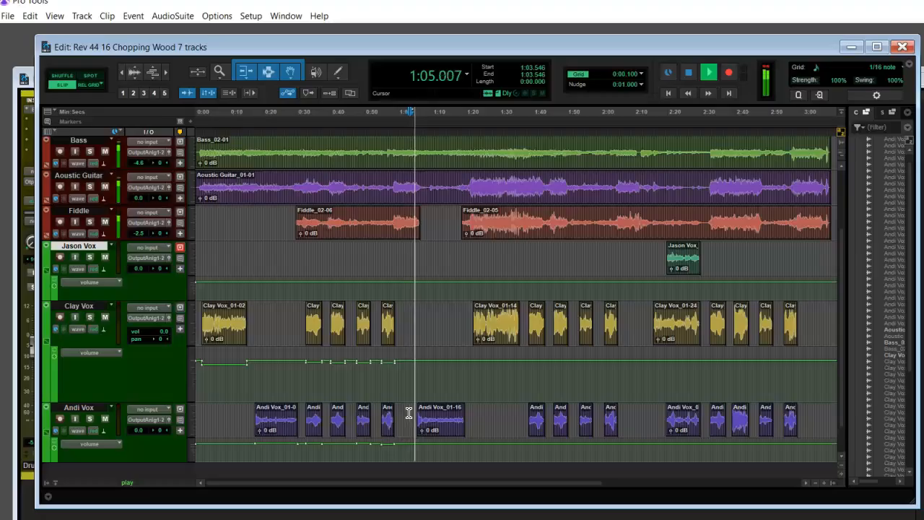
pyautogui.click(462, 432)
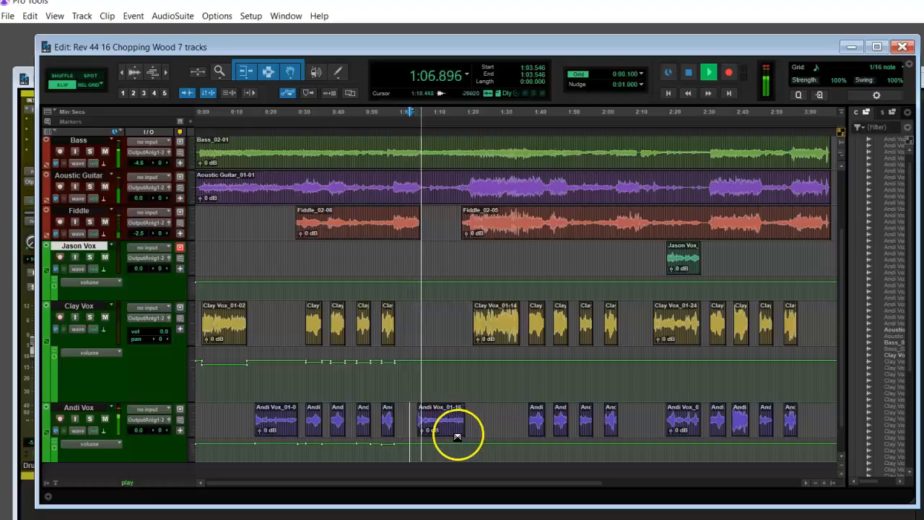
pyautogui.press('space')
pyautogui.click(441, 429)
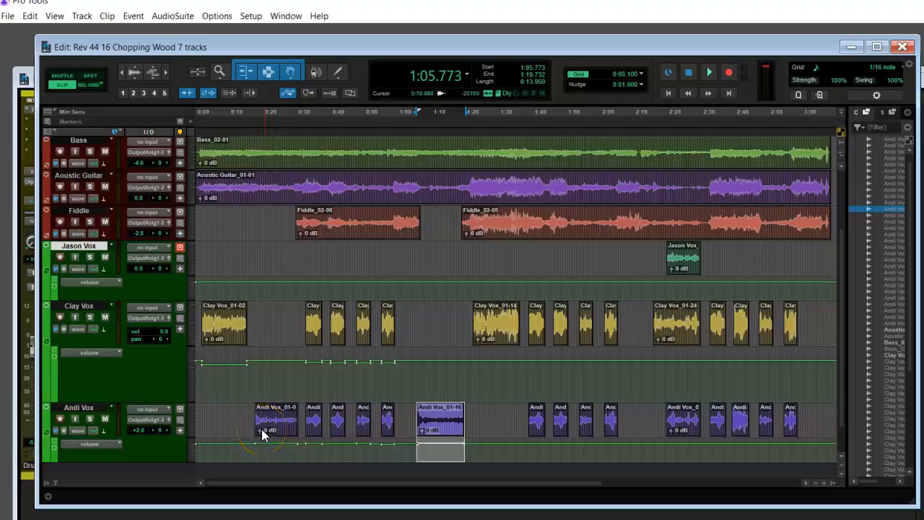
pyautogui.click(477, 415)
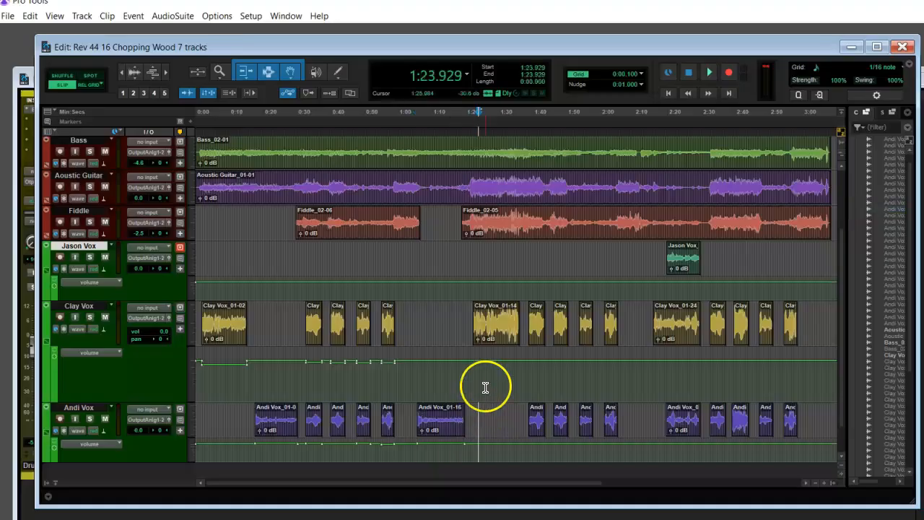
# Audition the second vocal track's sixth clip from 1:21.531, lower its volume automation to -1.6 dB and replay it from 1:19.989.
pyautogui.click(470, 319)
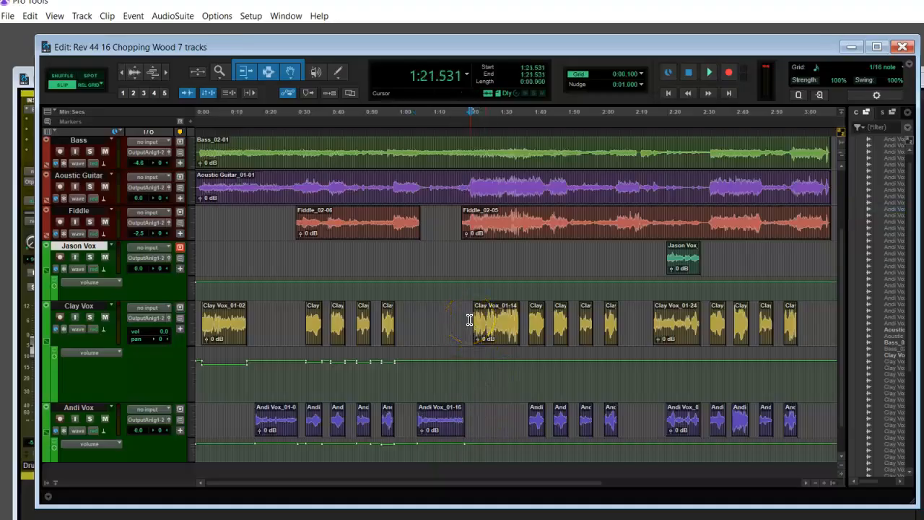
pyautogui.press('space')
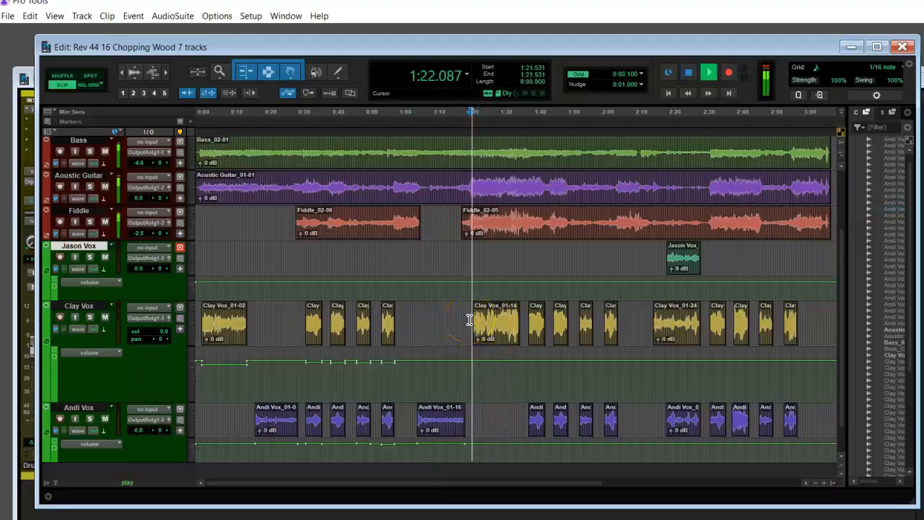
pyautogui.click(505, 336)
pyautogui.moveTo(498, 350); pyautogui.dragTo(498, 351)
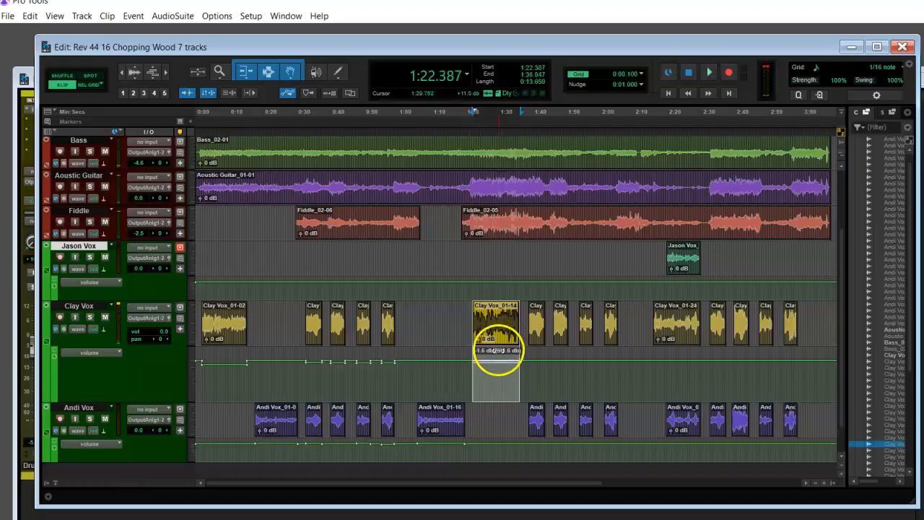
pyautogui.click(466, 321)
pyautogui.press('space')
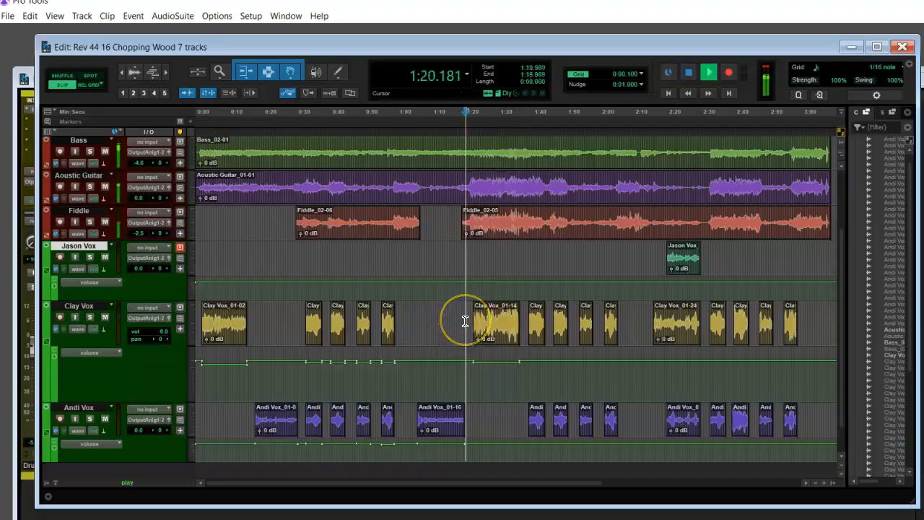
pyautogui.click(486, 320)
pyautogui.click(527, 322)
pyautogui.press('space')
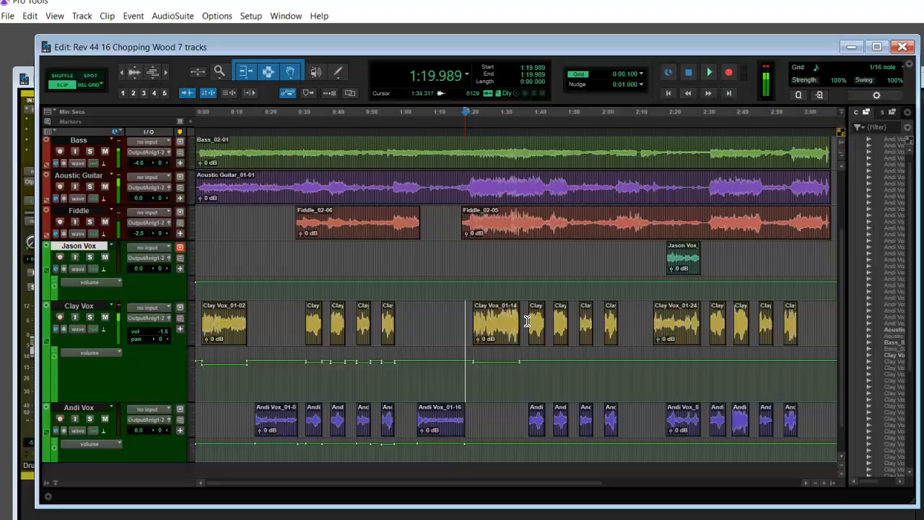
# Play from 1:38.317 and raise the volume automation over the third vocal track's seventh to tenth clips to +2.0 dB.
pyautogui.click(527, 322)
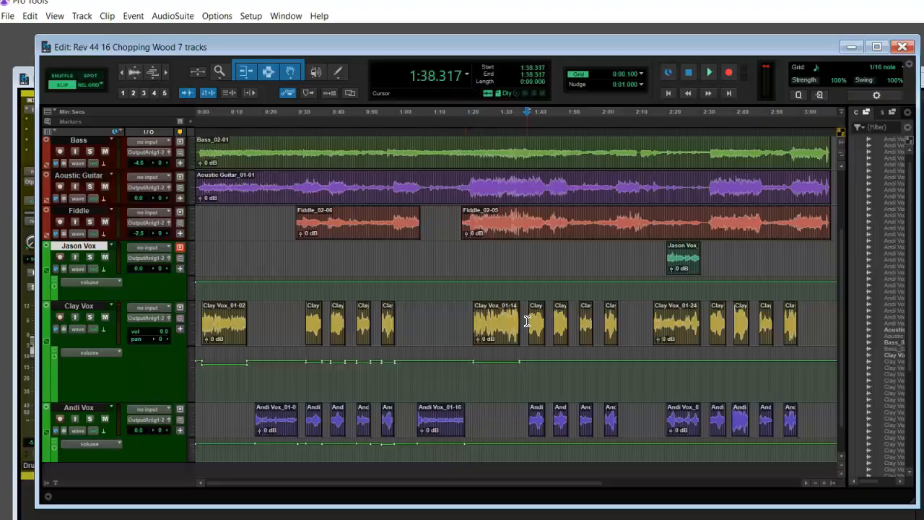
pyautogui.press('space')
pyautogui.click(547, 336)
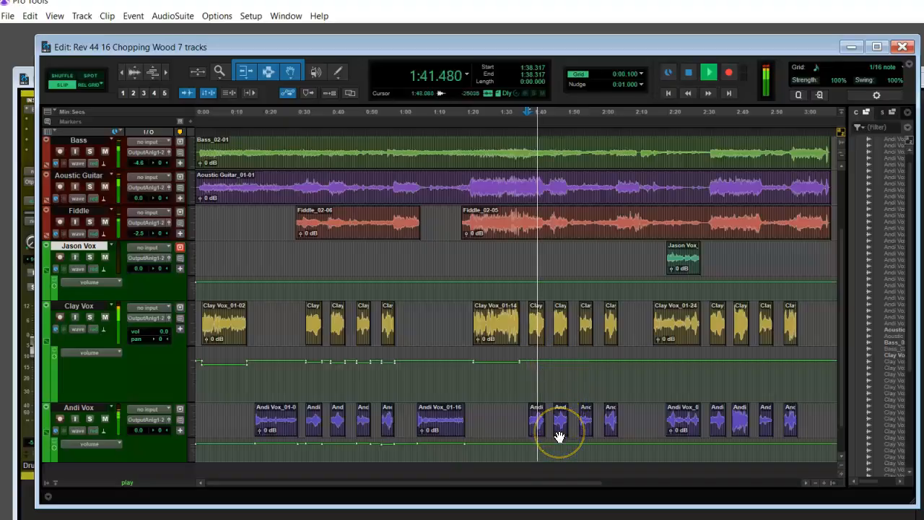
pyautogui.press('space')
pyautogui.click(524, 441)
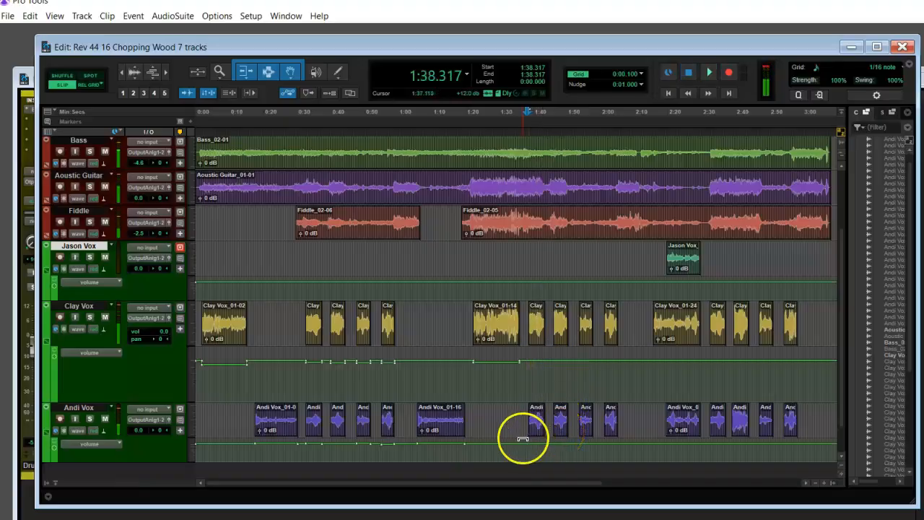
pyautogui.moveTo(524, 447); pyautogui.dragTo(580, 439)
# Play back from 1:36.432 and lower the volume automation over the second vocal track's seventh clip to -1.7 dB.
pyautogui.click(521, 419)
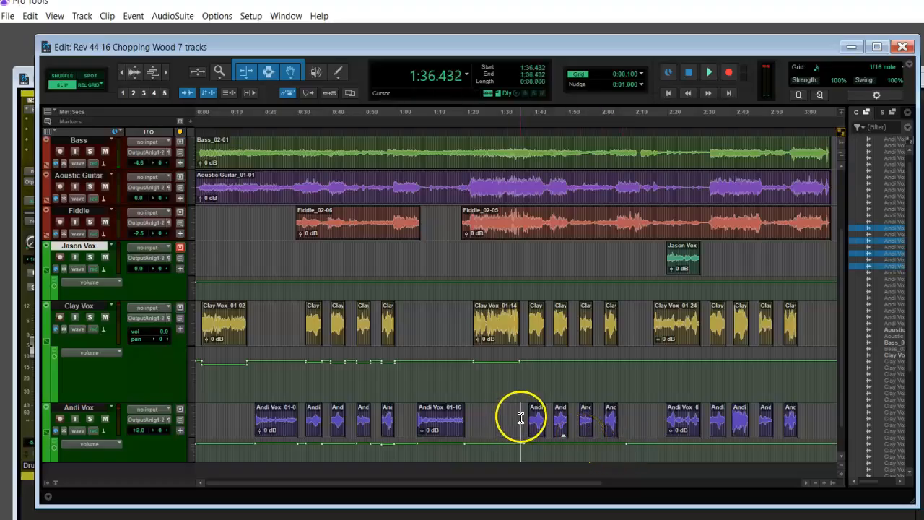
pyautogui.press('space')
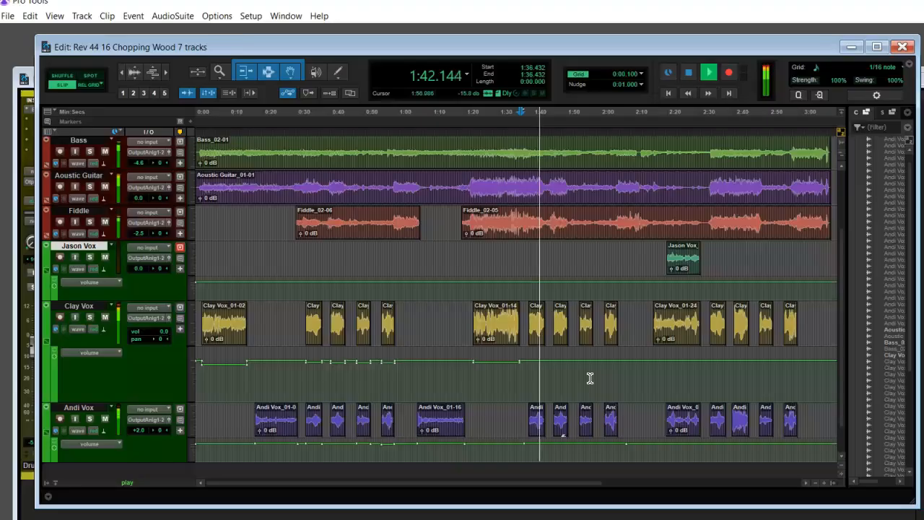
pyautogui.press('space')
pyautogui.click(536, 339)
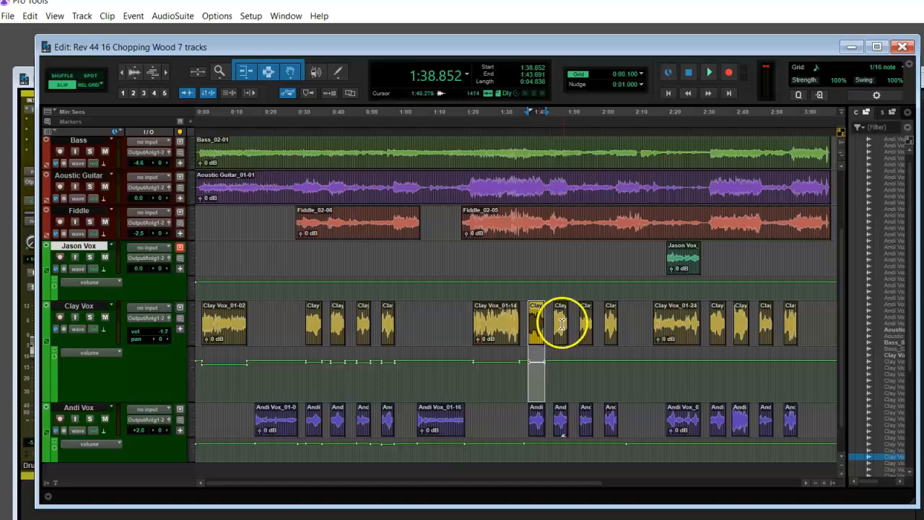
# Lower the volume automation over the second vocal track's eighth and tenth clips, setting the tenth to -2.5 dB.
pyautogui.click(559, 332)
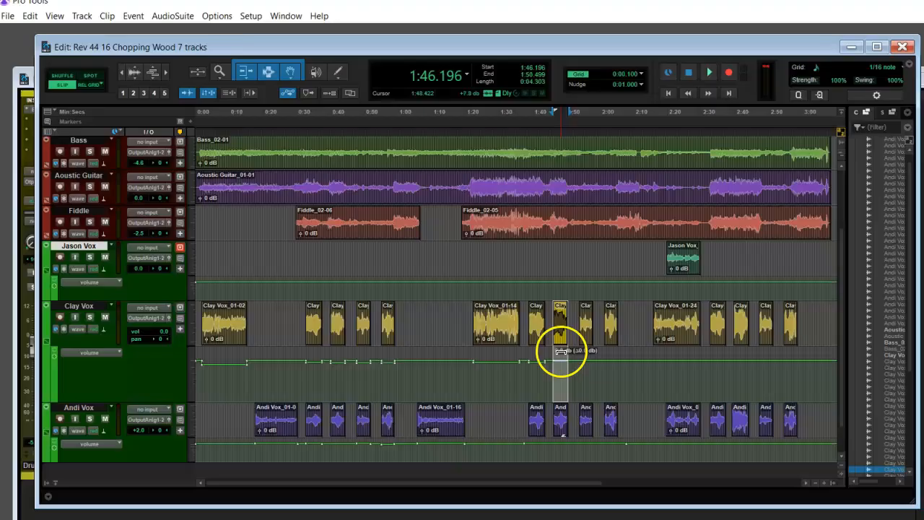
pyautogui.moveTo(561, 353); pyautogui.dragTo(610, 352)
pyautogui.click(611, 333)
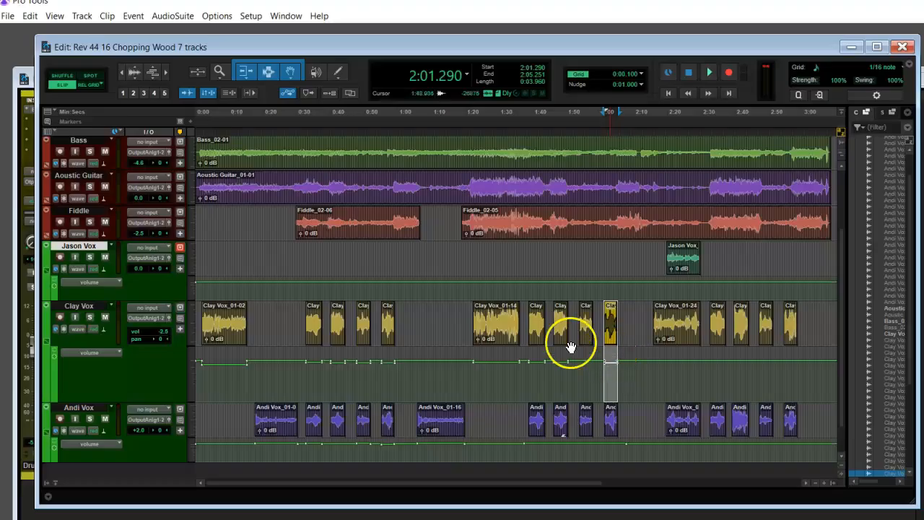
# Play from 1:38.317 and from 1:59.727, and adjust the volume automation over the third vocal track's tenth clip.
pyautogui.click(527, 324)
pyautogui.press('space')
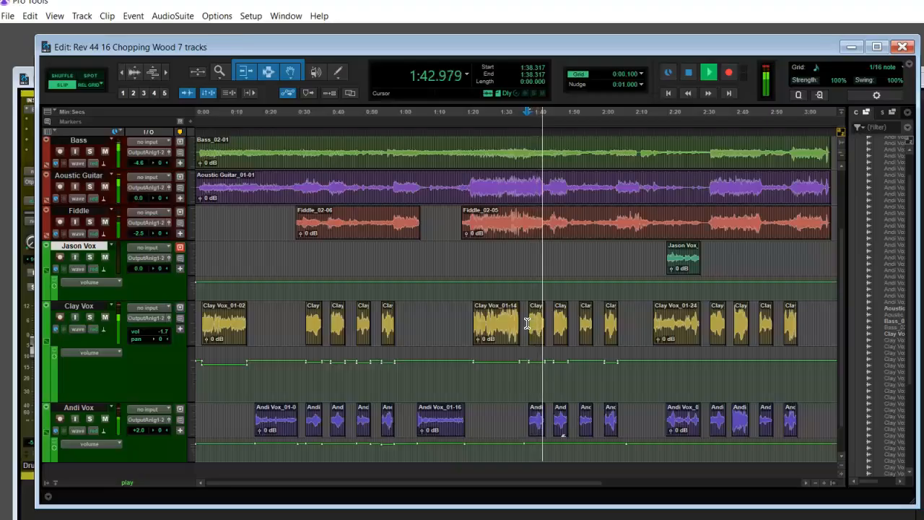
pyautogui.click(599, 320)
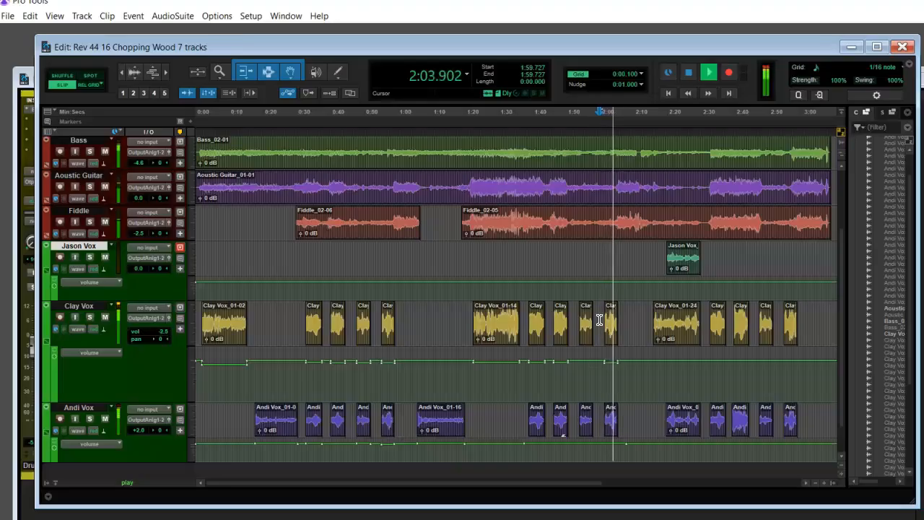
pyautogui.press('space')
pyautogui.click(610, 437)
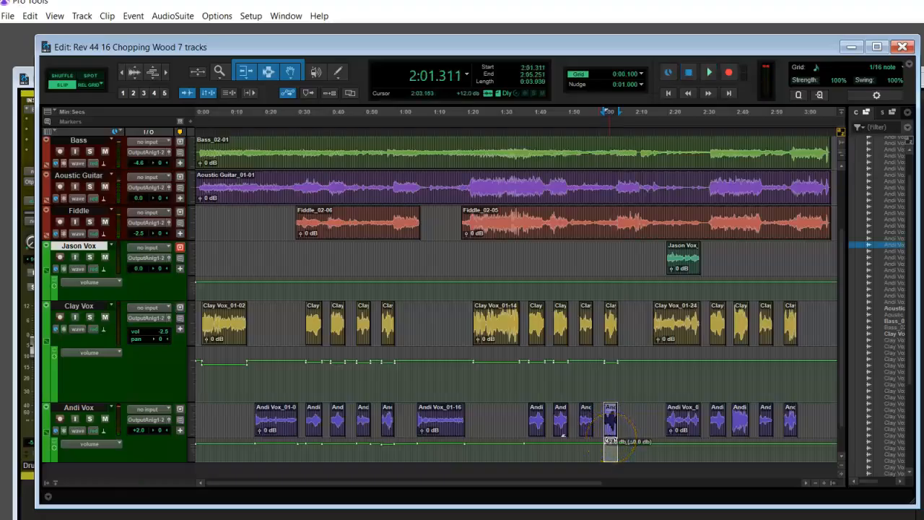
pyautogui.click(637, 430)
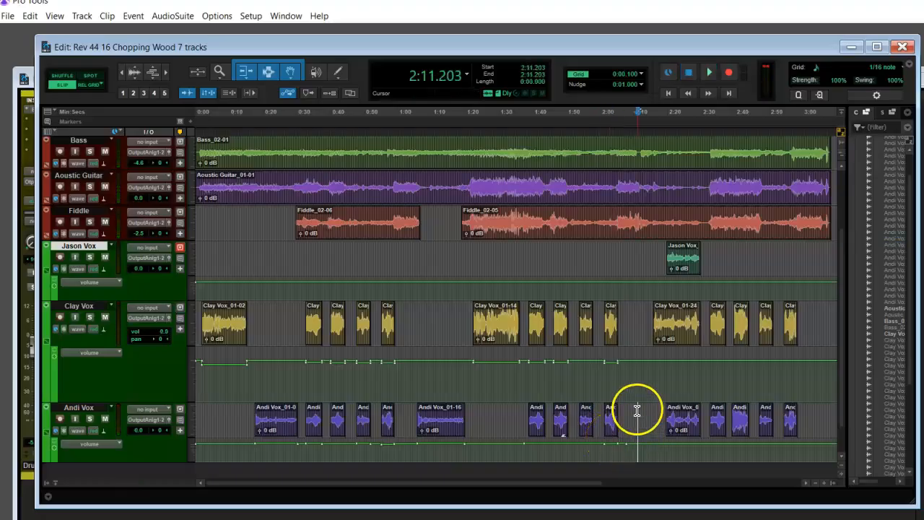
# Play from 2:14.457 and lower the volume automation across the second vocal track's last four clips to -2.5 dB.
pyautogui.click(648, 321)
pyautogui.press('space')
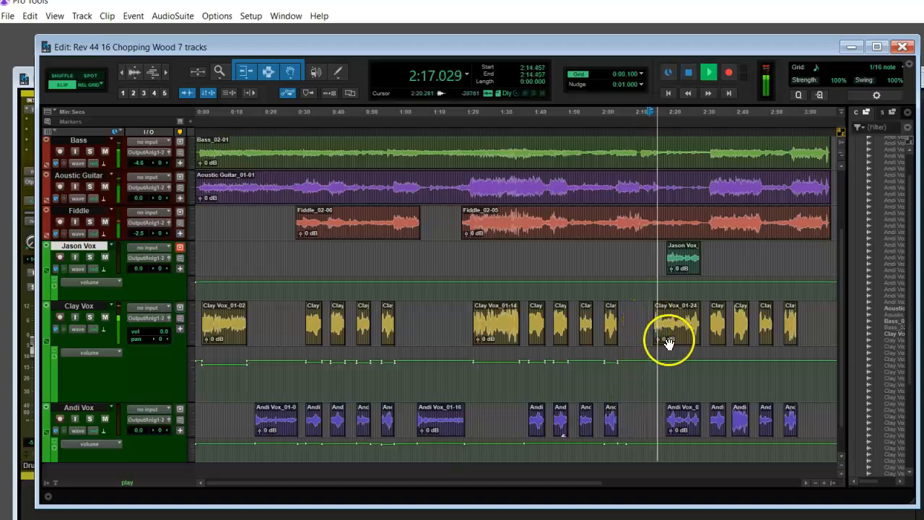
pyautogui.click(706, 329)
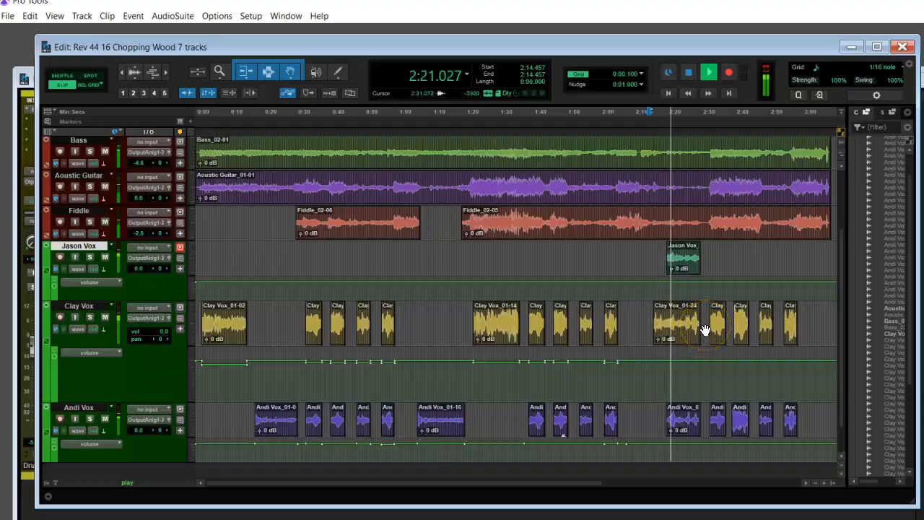
pyautogui.click(706, 387)
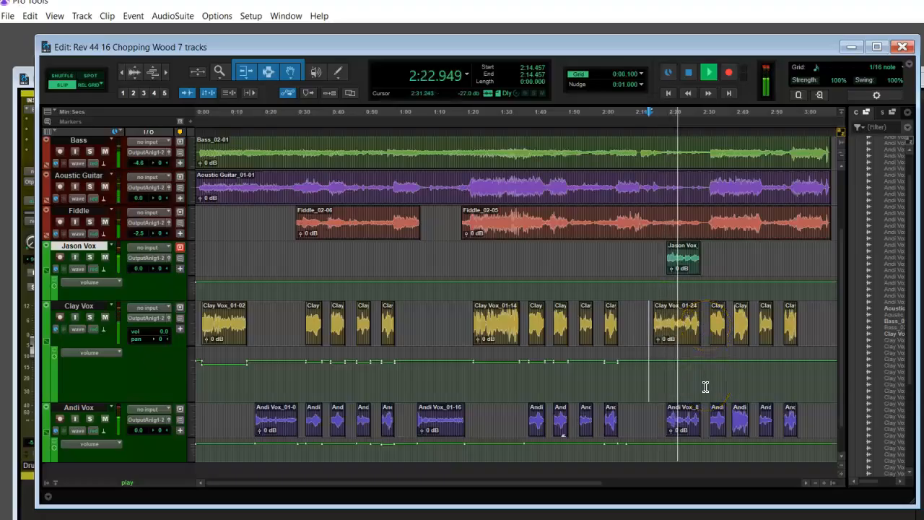
pyautogui.moveTo(593, 481); pyautogui.dragTo(656, 480)
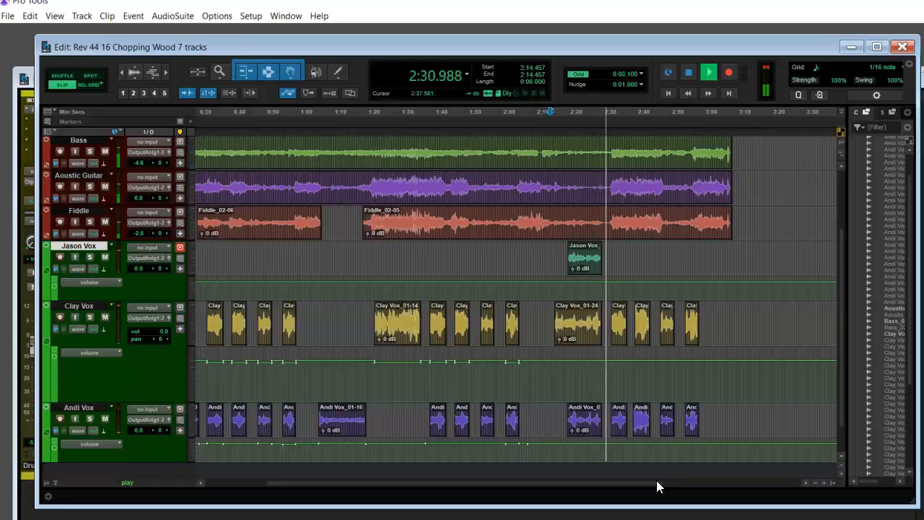
pyautogui.click(625, 428)
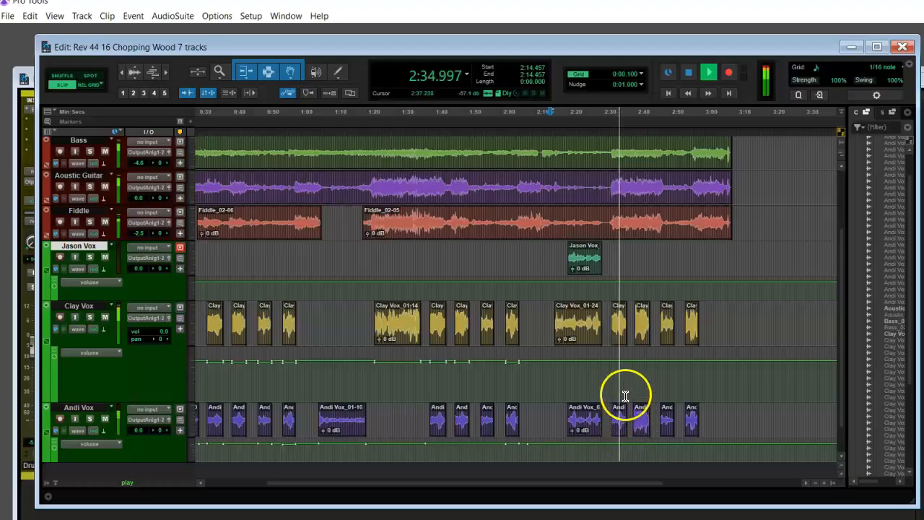
pyautogui.press('space')
pyautogui.moveTo(611, 361); pyautogui.dragTo(701, 363)
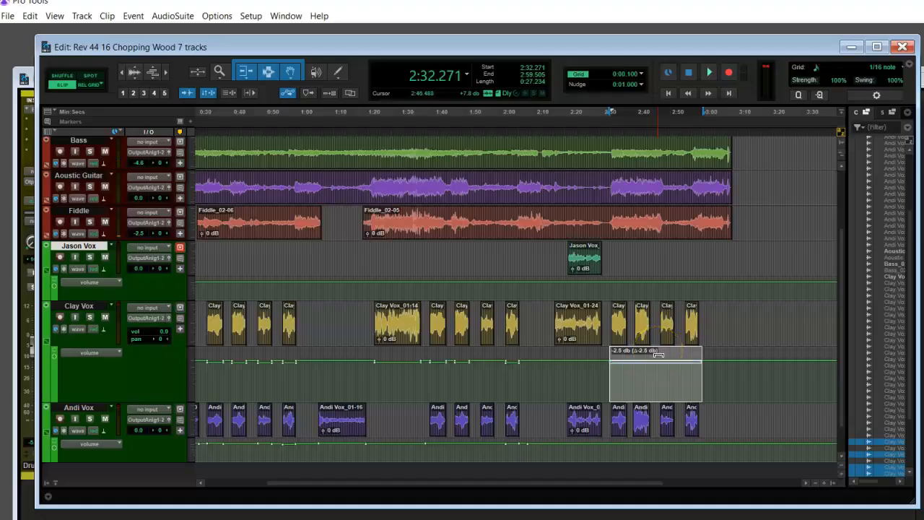
# Play from 2:31.243 and lower the volume automation over the third vocal track's clip at 2:39.122 by 2.0 dB.
pyautogui.click(604, 373)
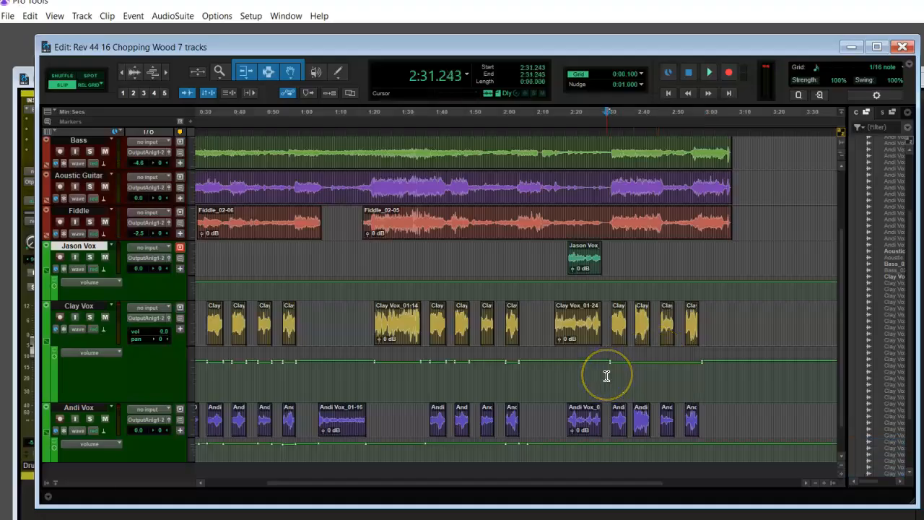
pyautogui.press('space')
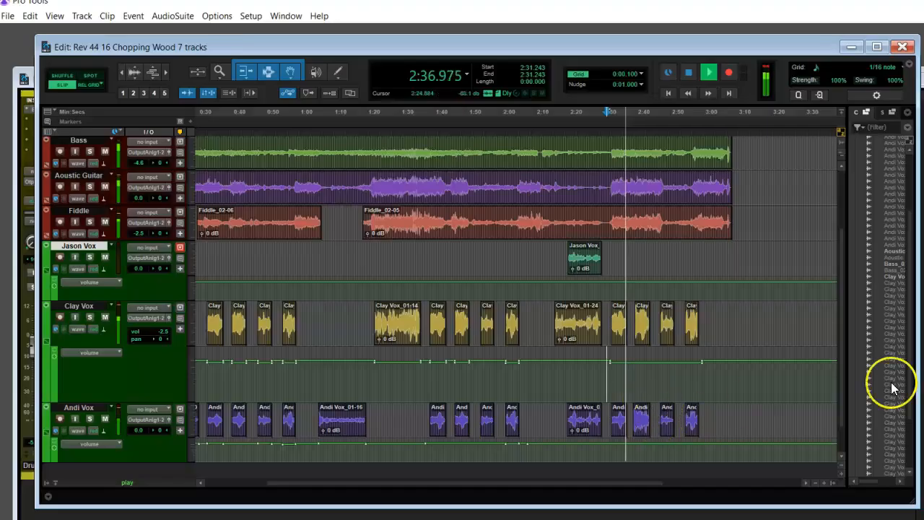
pyautogui.scroll(-2, 842, 361)
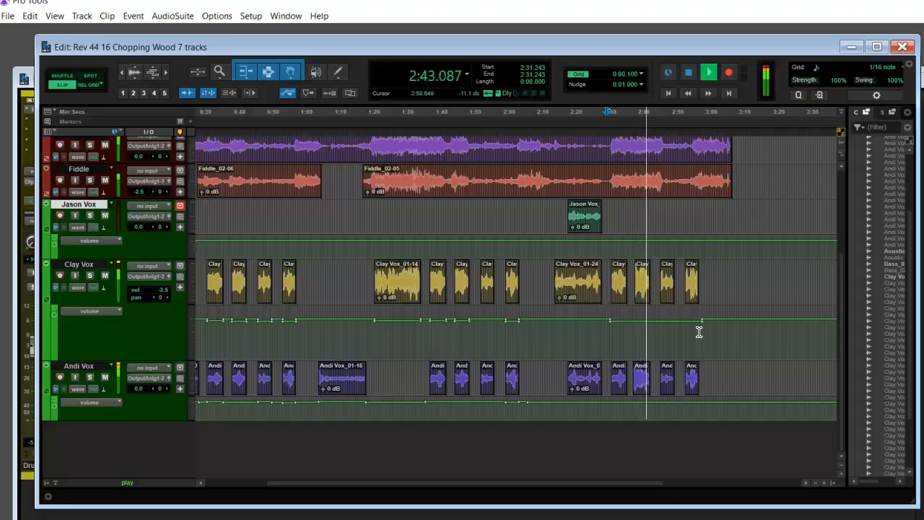
pyautogui.press('space')
pyautogui.click(641, 387)
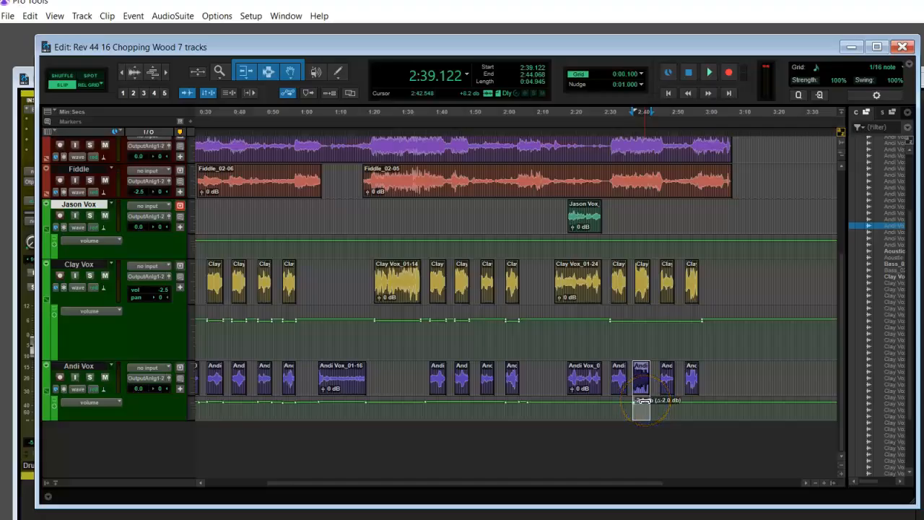
# Lower the volume automation over the first vocal track's only clip to -1.0 dB, and play from 2:45.460 and 2:38.266.
pyautogui.click(585, 225)
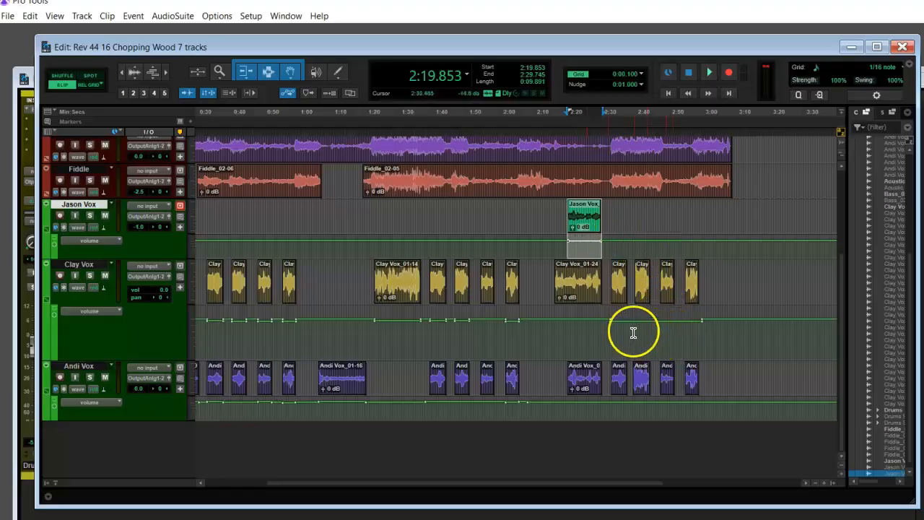
pyautogui.click(655, 280)
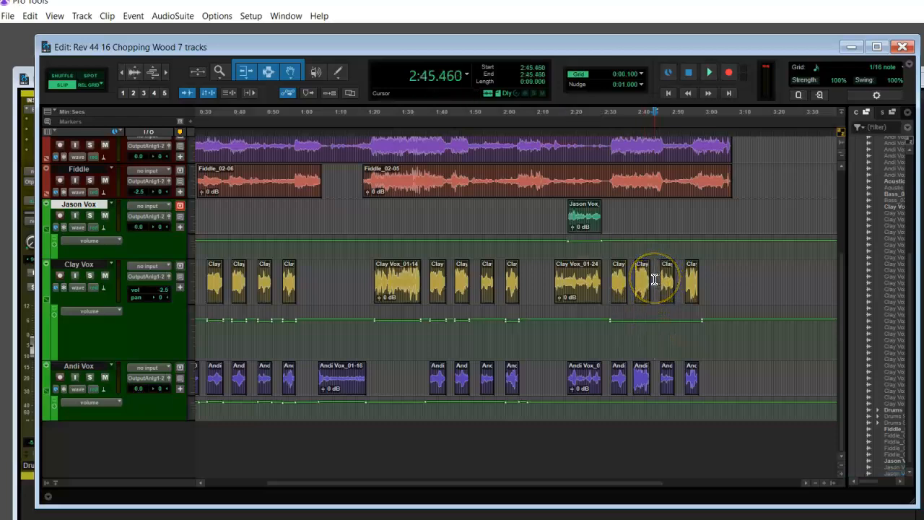
pyautogui.press('space')
pyautogui.press('space')
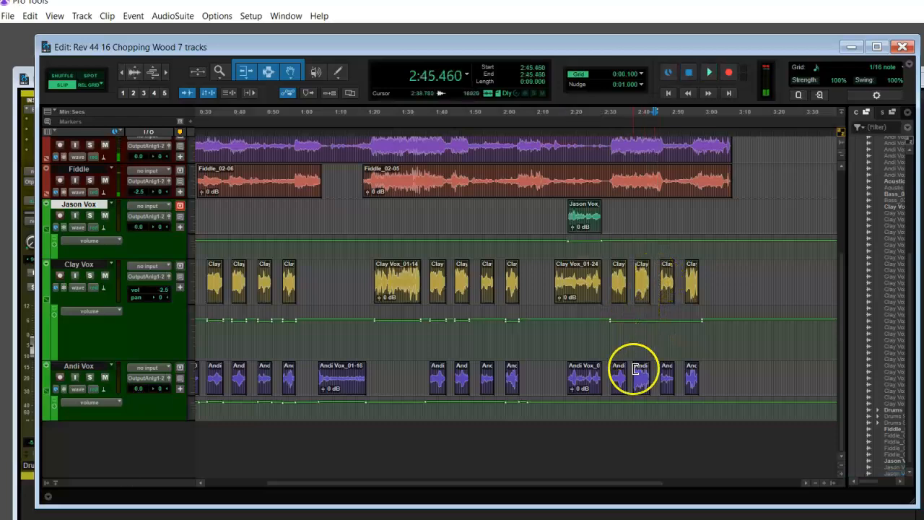
pyautogui.press('space')
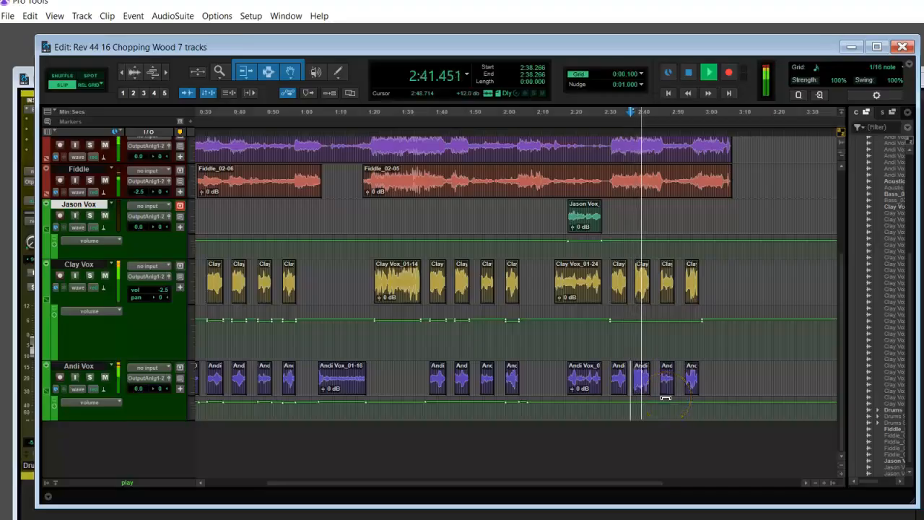
# Play the song's ending from 2:53.339 to check the last vocal clips' levels.
pyautogui.click(664, 366)
pyautogui.click(687, 330)
pyautogui.click(683, 289)
pyautogui.press('space')
pyautogui.click(680, 283)
pyautogui.press('space')
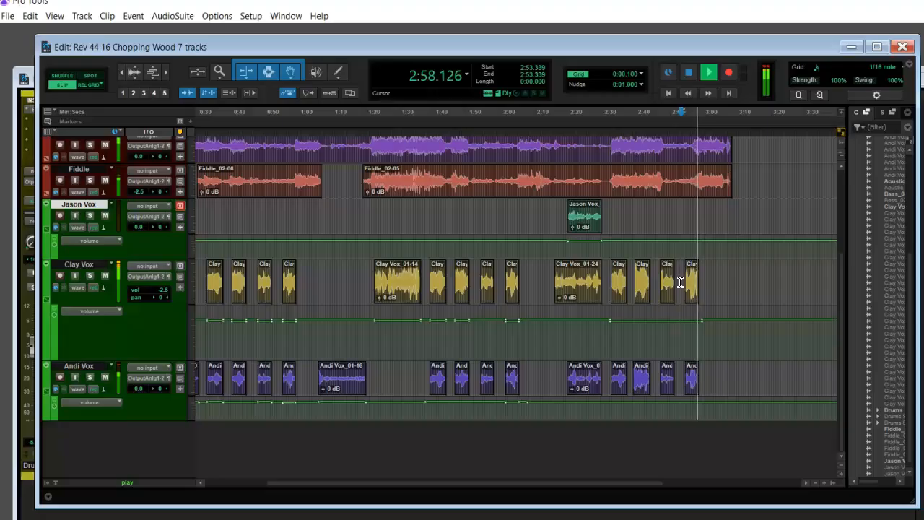
pyautogui.press('space')
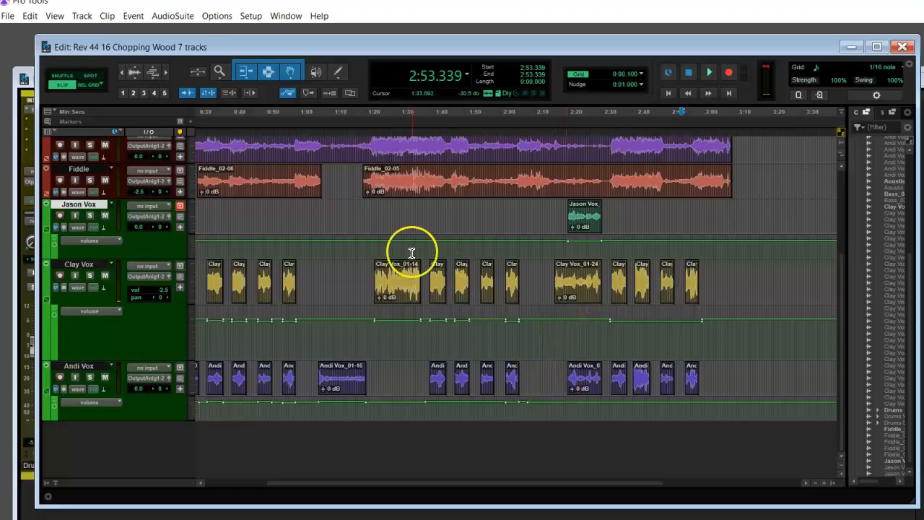
# Check the assignment's fiddle requirement in the browser, and play from 1:21.873 with the Fiddle track's volume automation lane shown.
pyautogui.hotkey('alt', 'Tab')
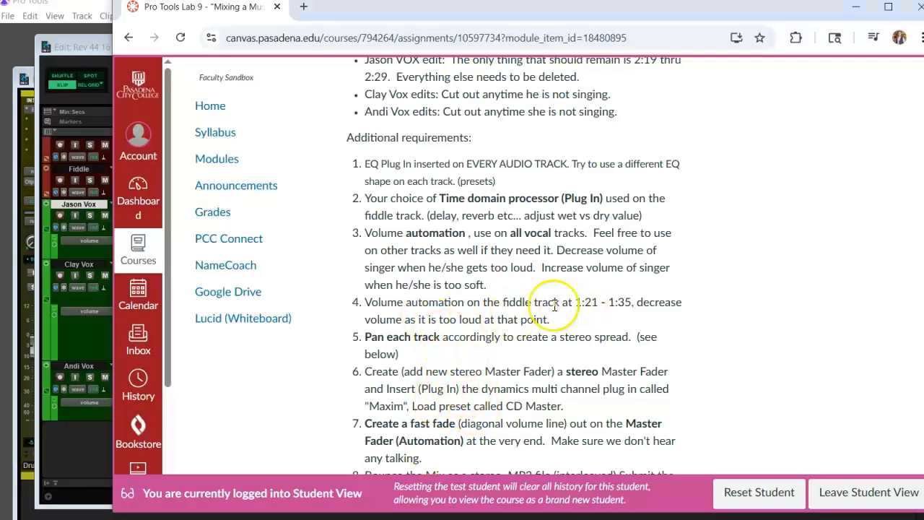
pyautogui.click(82, 437)
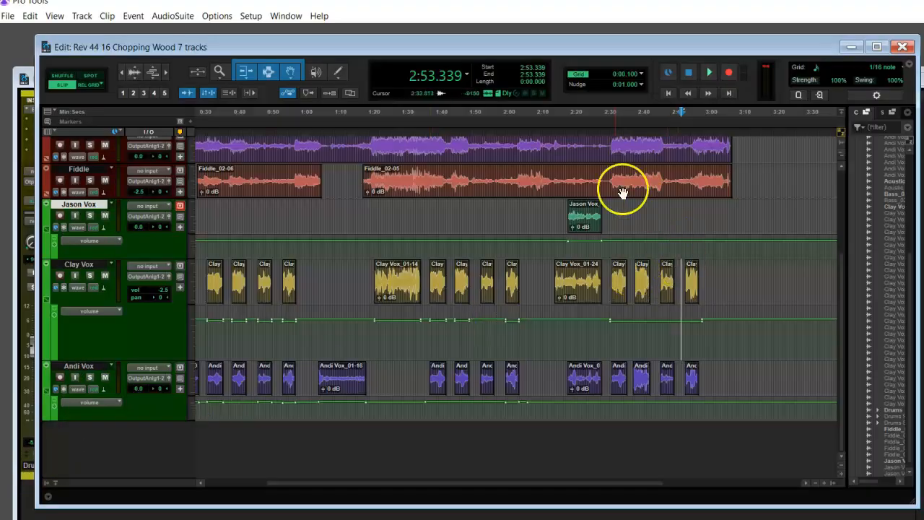
pyautogui.click(374, 113)
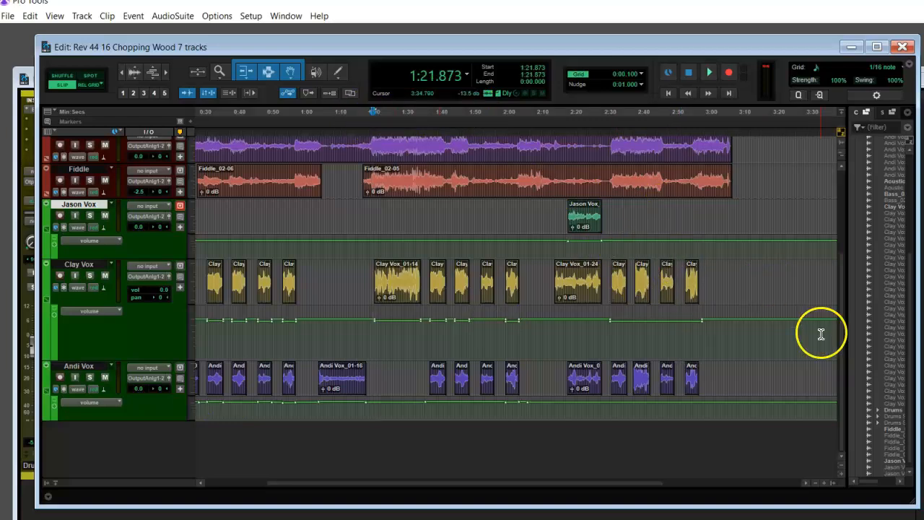
pyautogui.moveTo(839, 335); pyautogui.dragTo(843, 270)
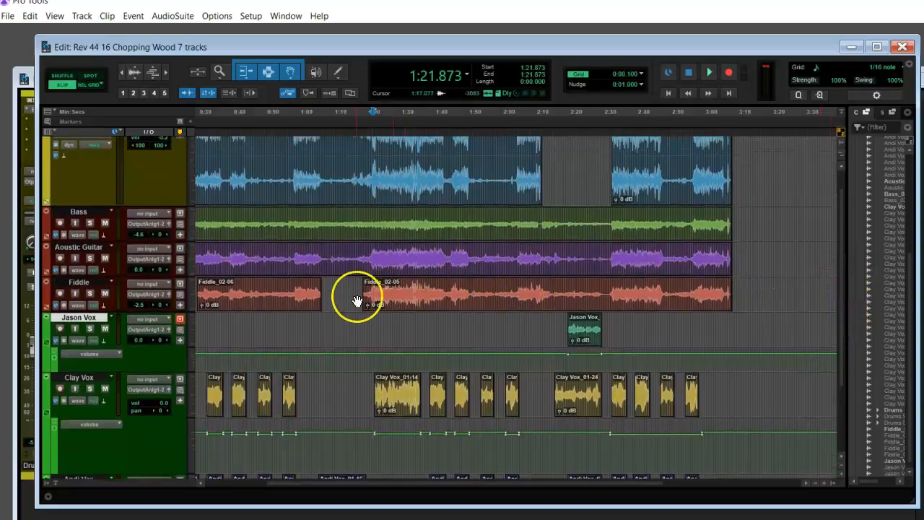
pyautogui.click(47, 307)
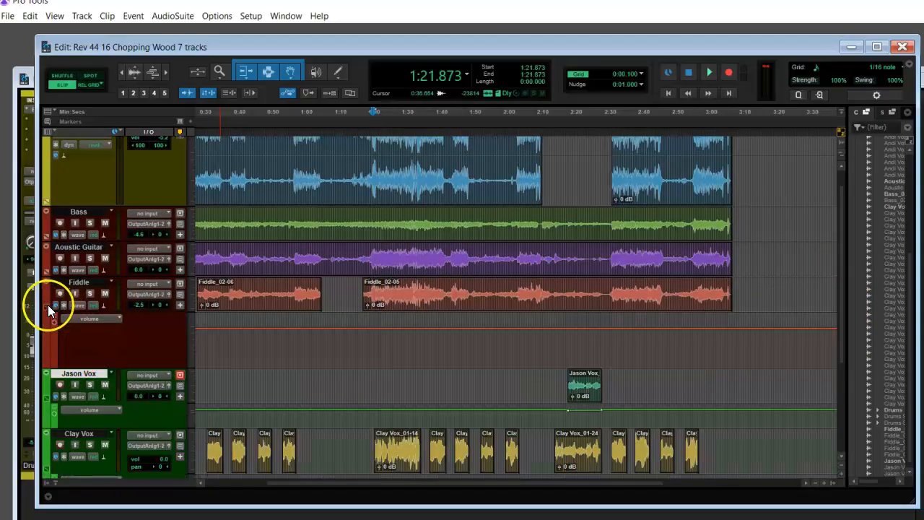
pyautogui.press('space')
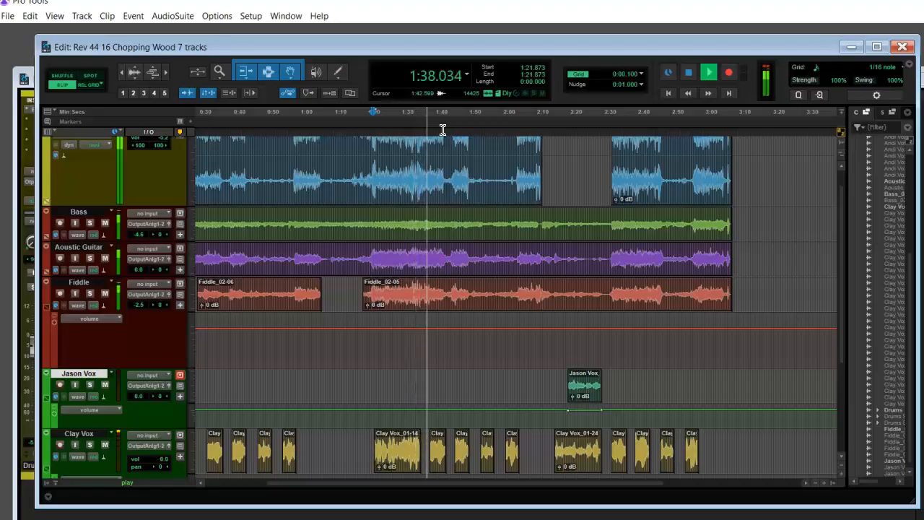
pyautogui.press('space')
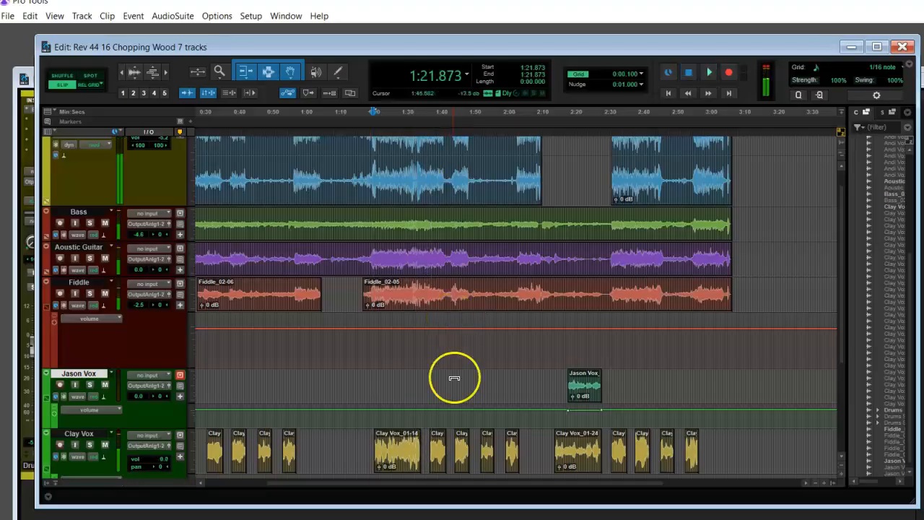
# Recheck the assignment's fiddle range, lower the Fiddle volume automation from 1:20.160 to 1:36.090 to -5.0 dB, and play from 1:18.619.
pyautogui.hotkey('alt', 'Tab')
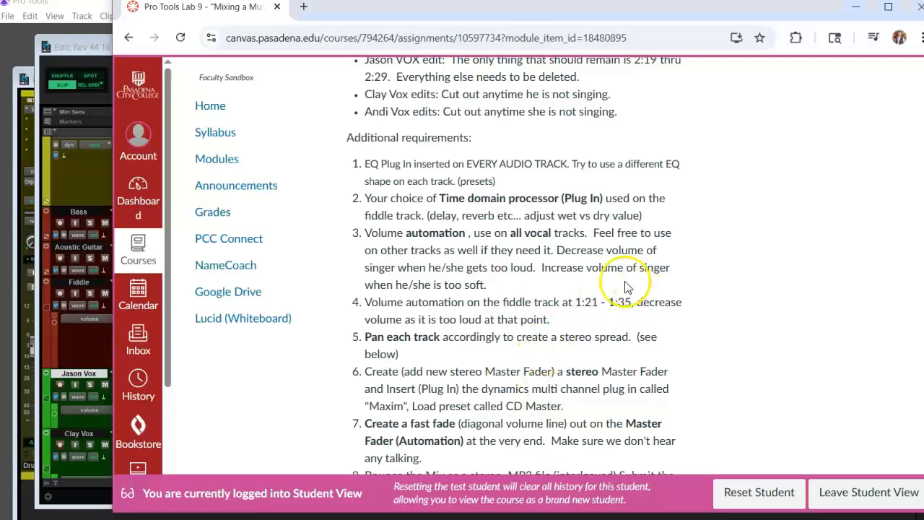
pyautogui.click(82, 36)
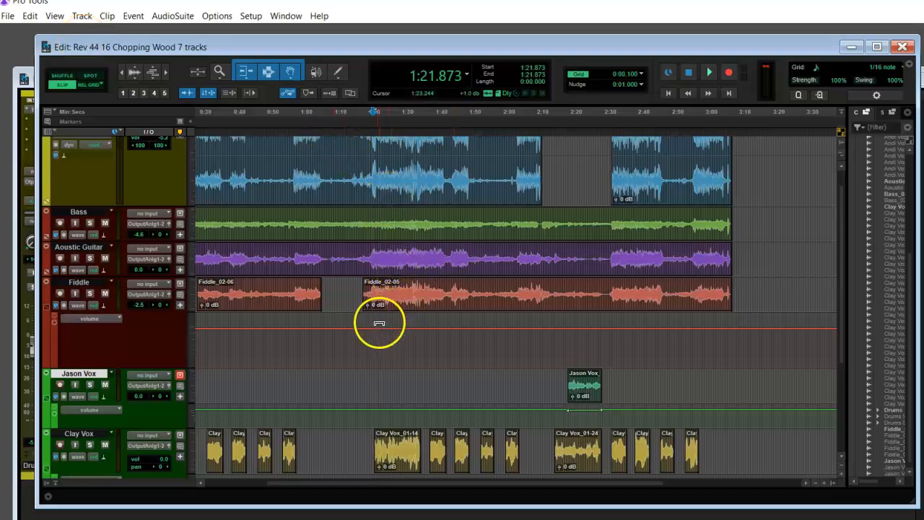
pyautogui.moveTo(366, 332); pyautogui.dragTo(423, 339)
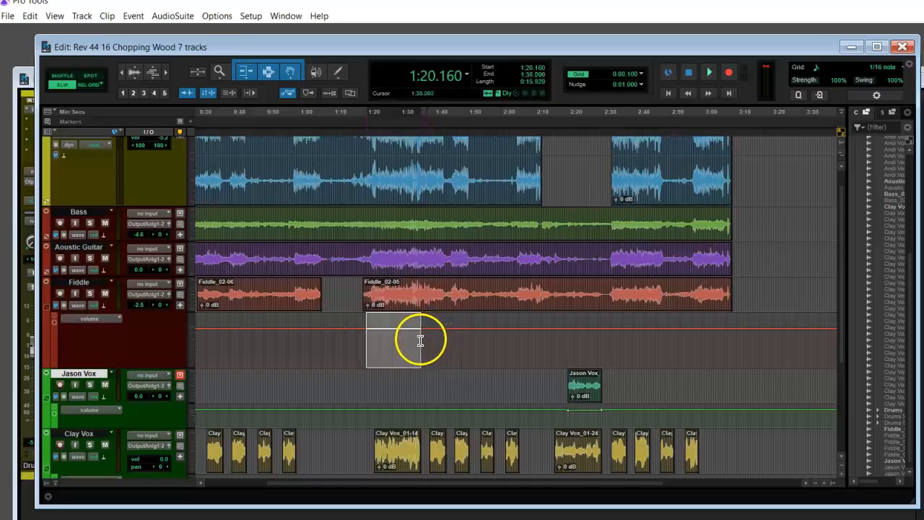
pyautogui.moveTo(402, 319); pyautogui.dragTo(402, 323)
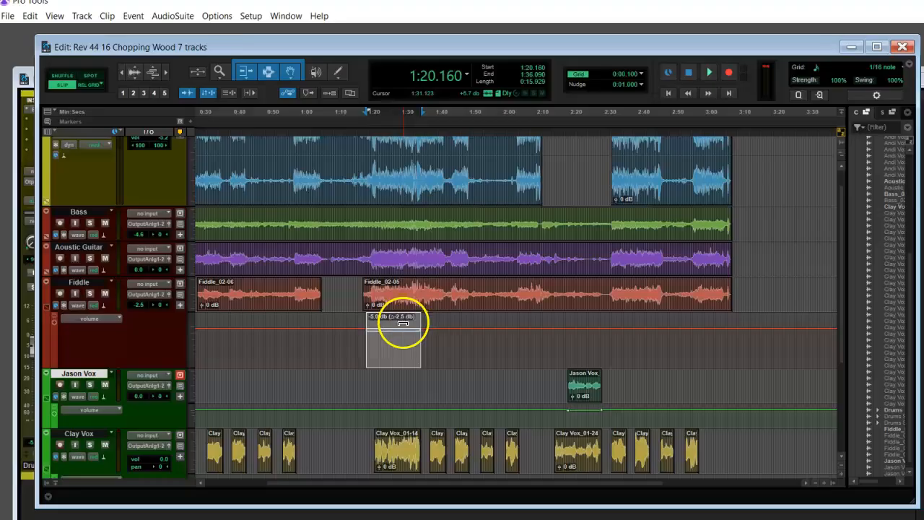
pyautogui.click(361, 335)
pyautogui.press('space')
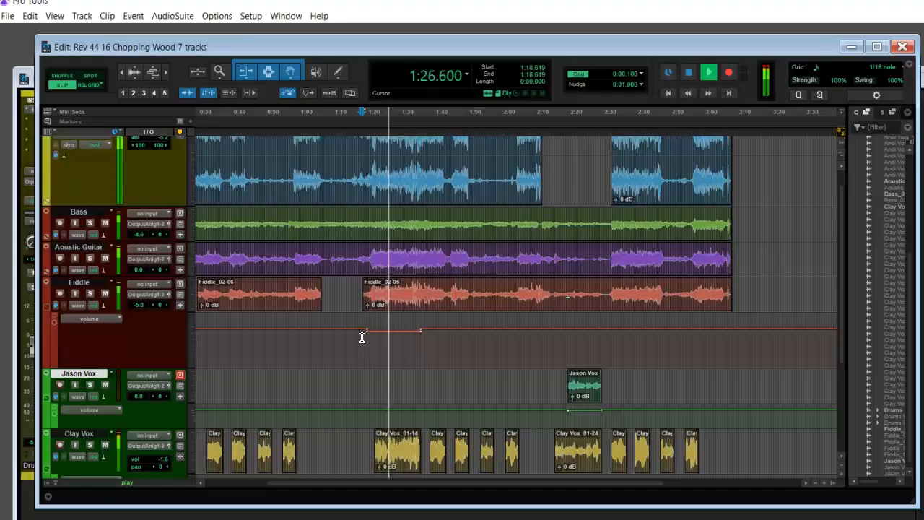
pyautogui.press('space')
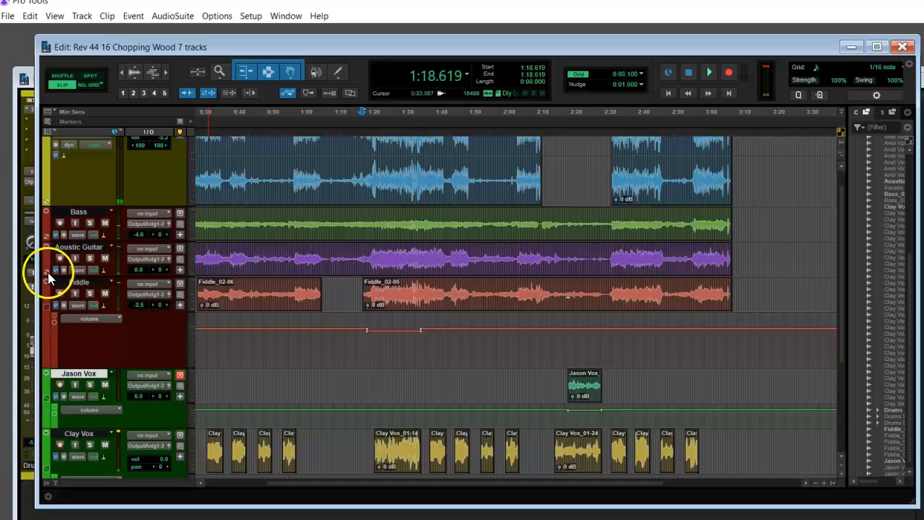
# Lower the acoustic guitar's volume automation from 1:20.674 to 1:43.626 to -2.5 dB, play from 1:19.133, and hide its automation lane.
pyautogui.click(47, 272)
pyautogui.moveTo(367, 253); pyautogui.dragTo(446, 262)
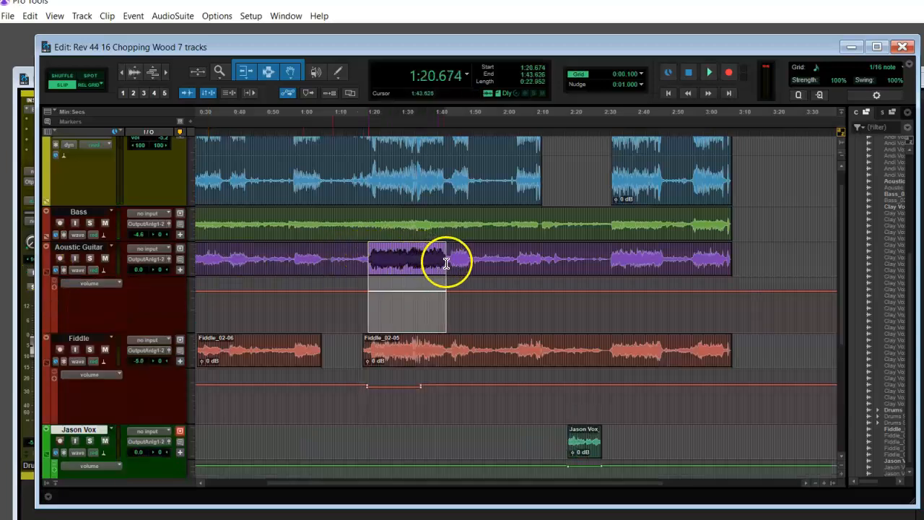
pyautogui.moveTo(403, 281); pyautogui.dragTo(392, 288)
pyautogui.click(361, 296)
pyautogui.press('space')
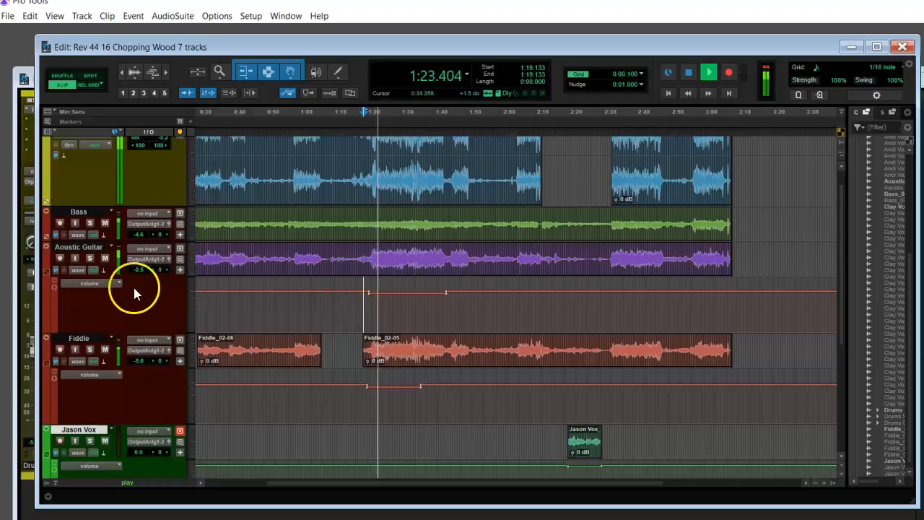
pyautogui.press('space')
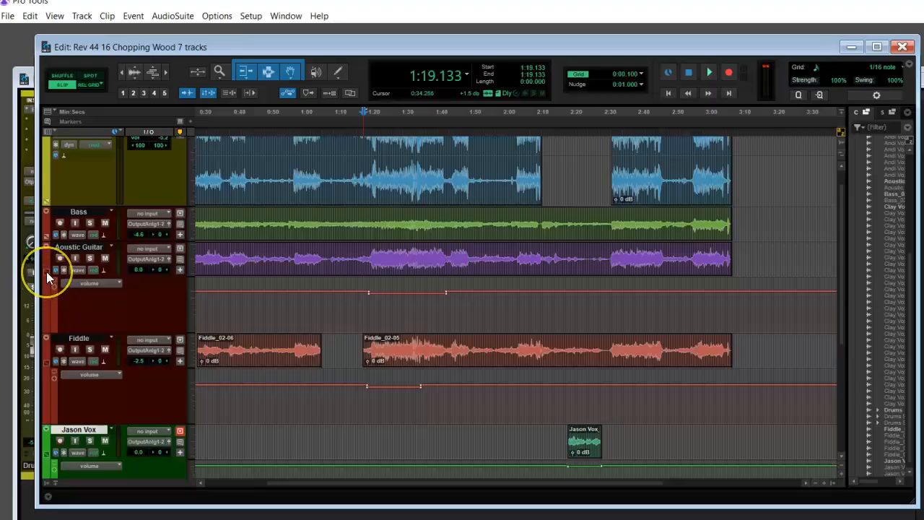
pyautogui.click(48, 278)
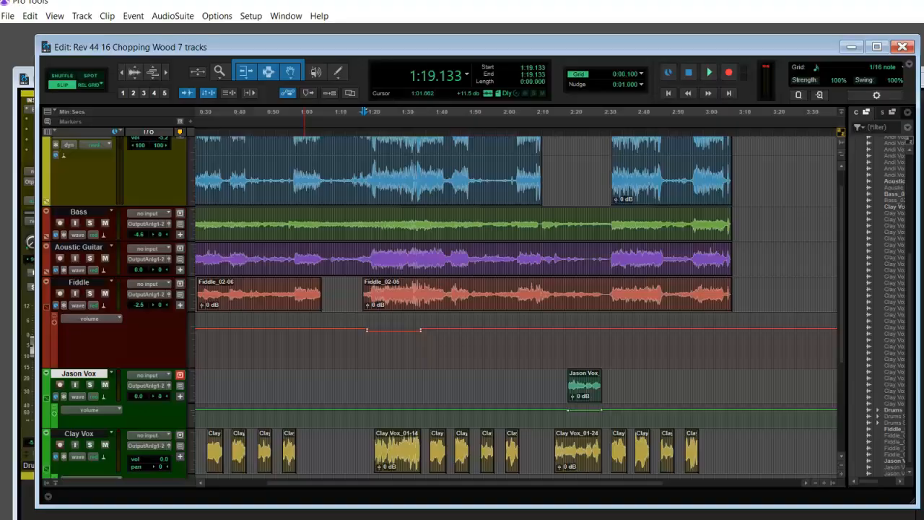
# Read the assignment's remaining requirements and panning notes in the browser, and return to the Pro Tools session.
pyautogui.click(415, 518)
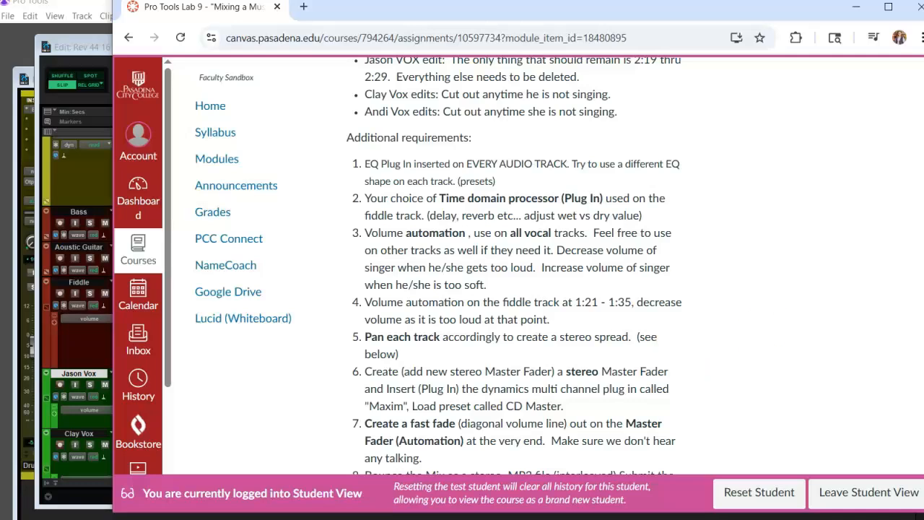
pyautogui.scroll(-3, 515, 266)
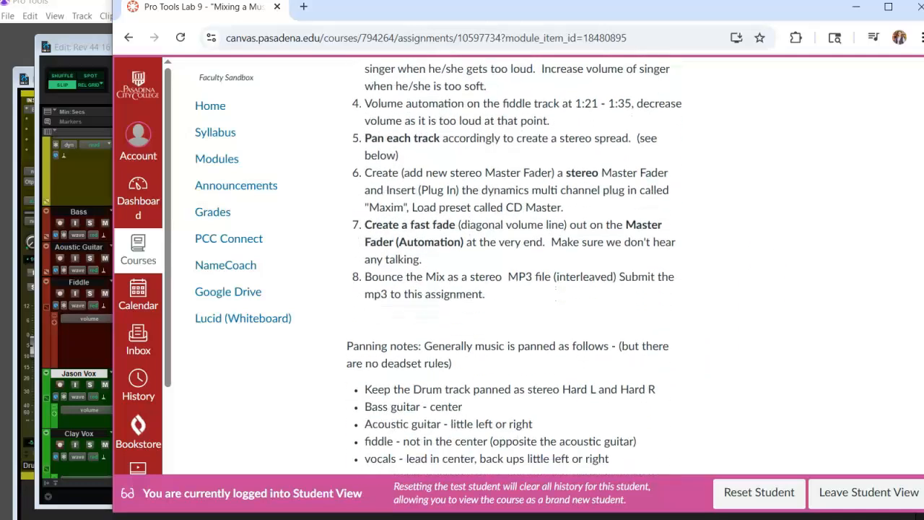
pyautogui.scroll(1, 514, 266)
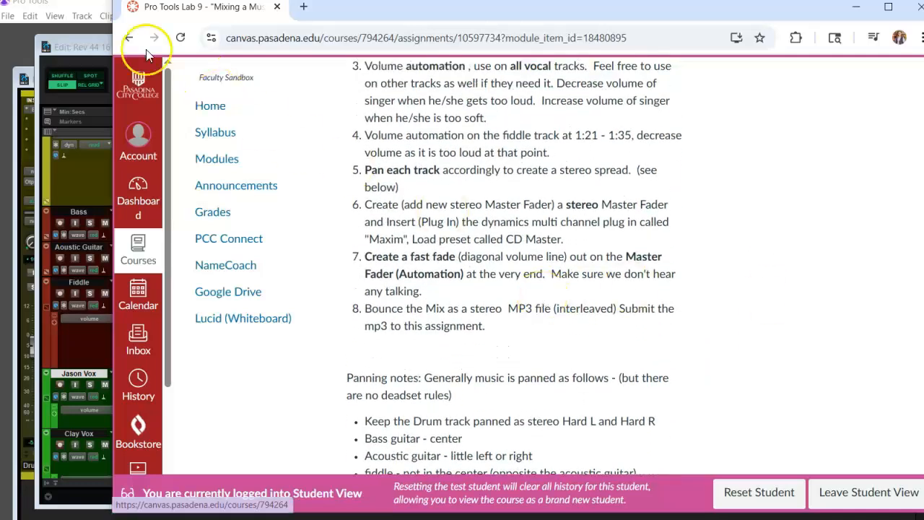
pyautogui.click(88, 47)
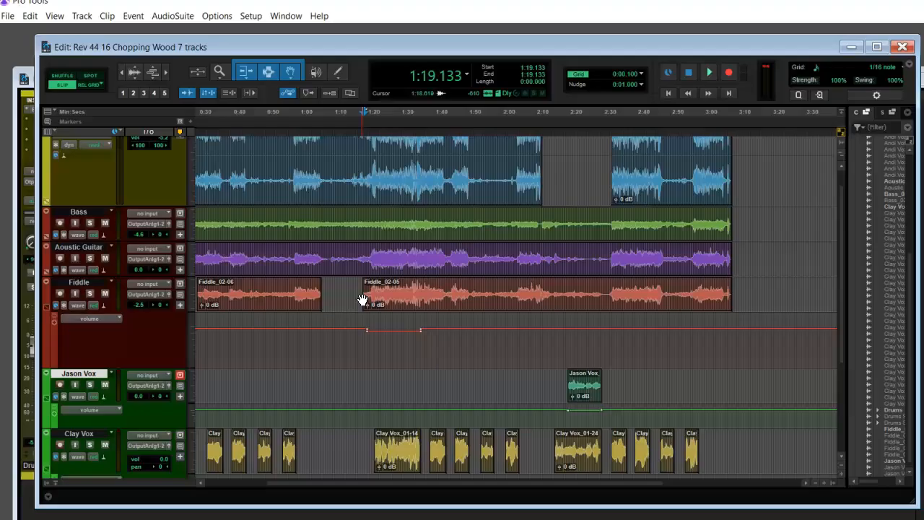
# In the Mix window, pan the acoustic guitar 19 to the left and the fiddle 17 to the right.
pyautogui.hotkey('ctrl', '=')
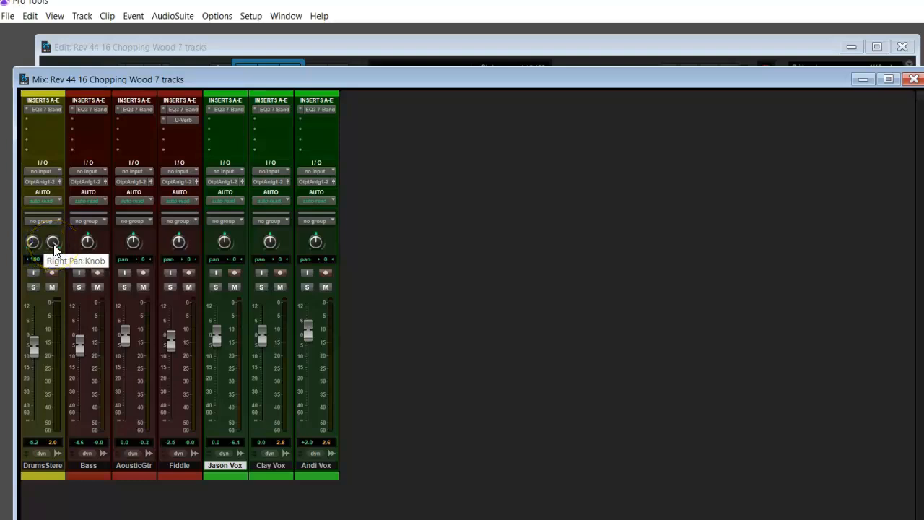
pyautogui.click(88, 243)
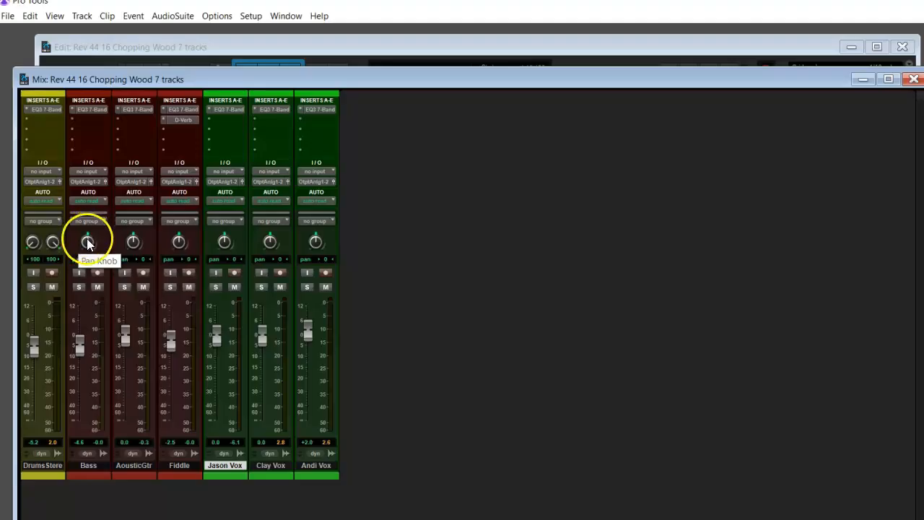
pyautogui.moveTo(131, 243); pyautogui.dragTo(170, 226)
pyautogui.click(178, 249)
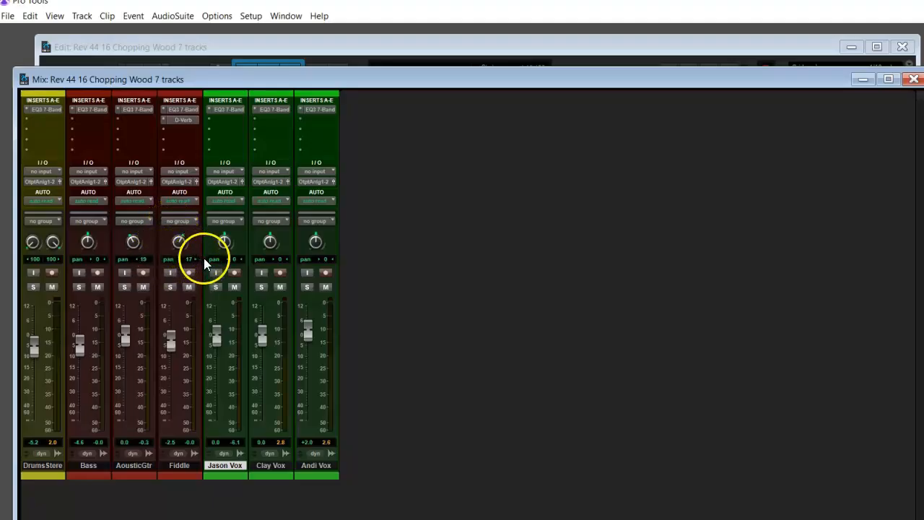
# Adjust the panning of the first and third vocal tracks, play the mix, and return to the assignment in the browser.
pyautogui.moveTo(225, 245); pyautogui.dragTo(265, 250)
pyautogui.moveTo(314, 241); pyautogui.dragTo(318, 242)
pyautogui.click(350, 249)
pyautogui.press('space')
pyautogui.hotkey('alt', 'Tab')
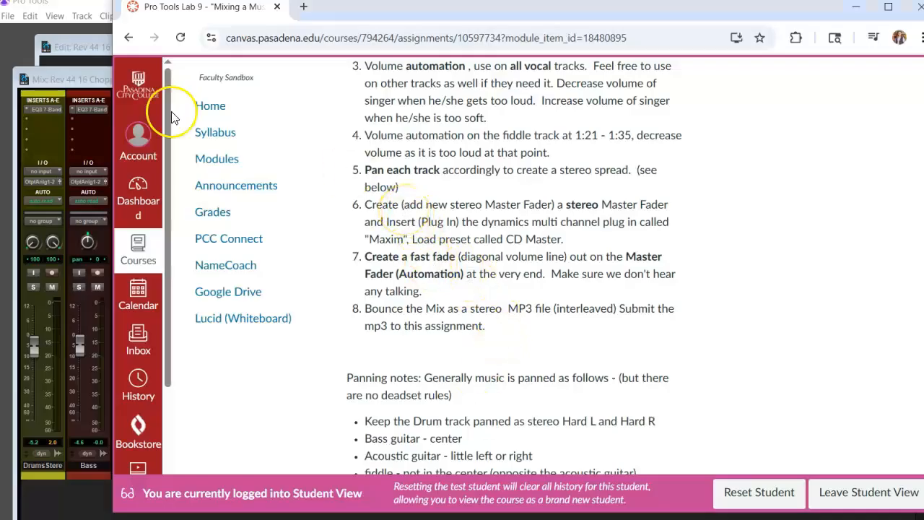
# Switch back to the Pro Tools Mix window and add one new stereo Master Fader after the last vocal track.
pyautogui.click(96, 73)
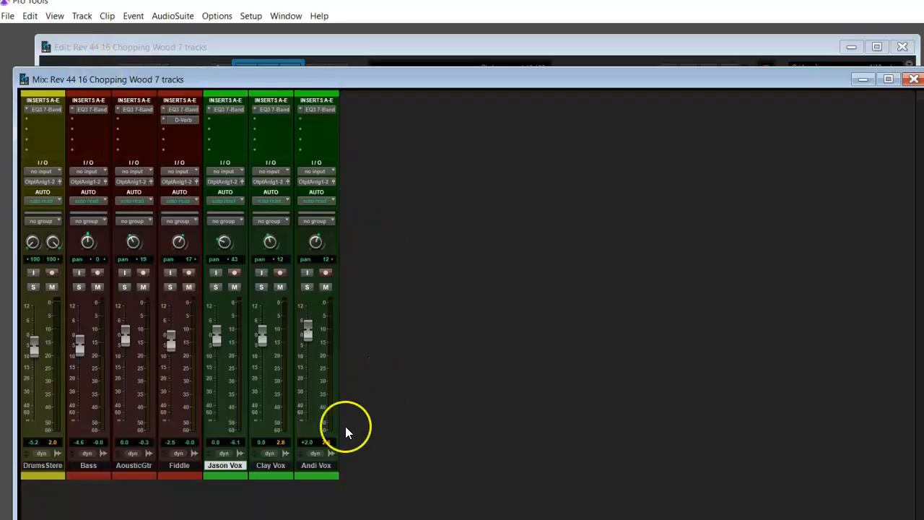
pyautogui.click(312, 466)
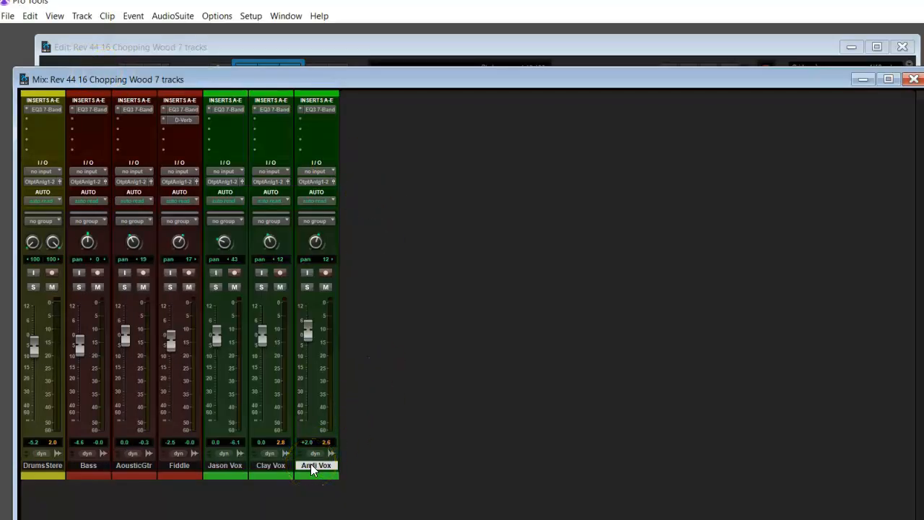
pyautogui.hotkey('ctrl', 'shift', 'n')
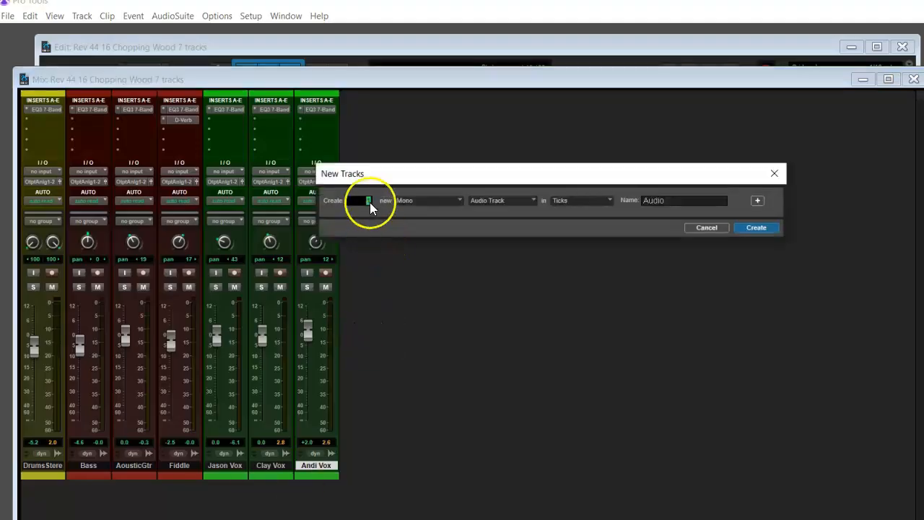
pyautogui.click(413, 200)
pyautogui.click(416, 220)
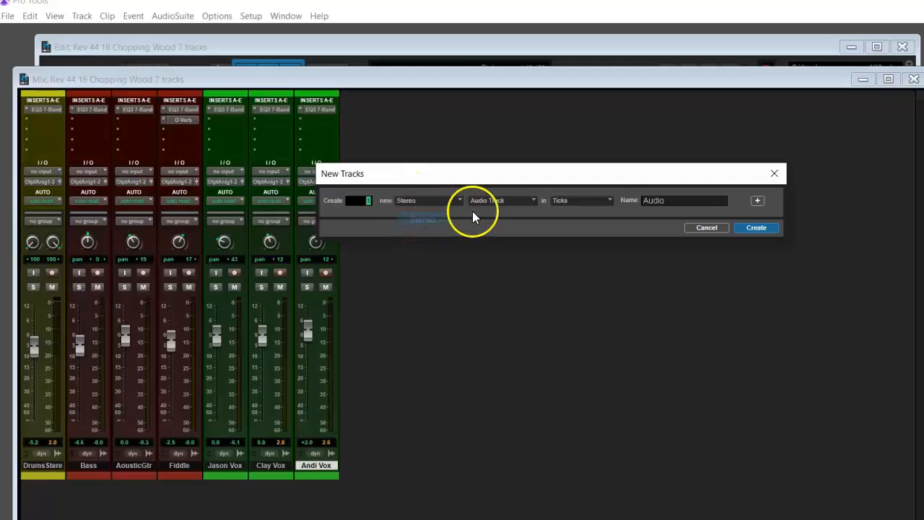
pyautogui.click(484, 202)
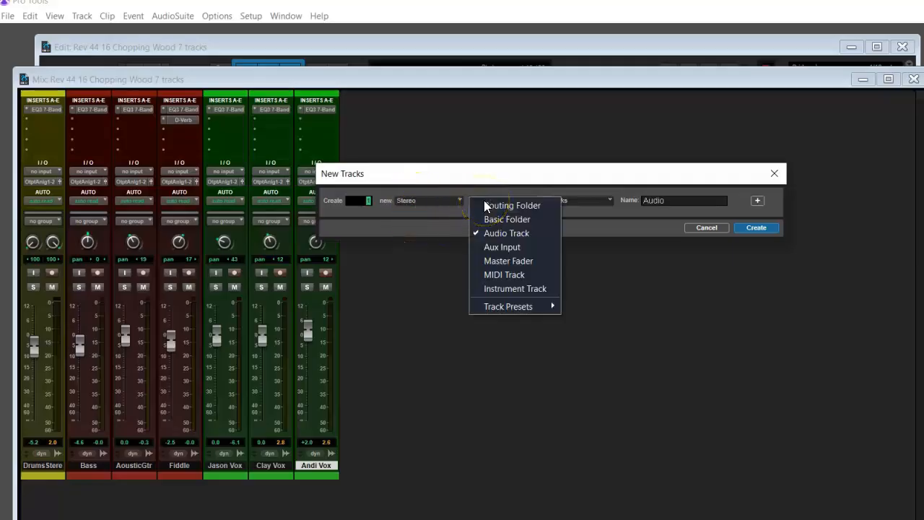
pyautogui.click(501, 262)
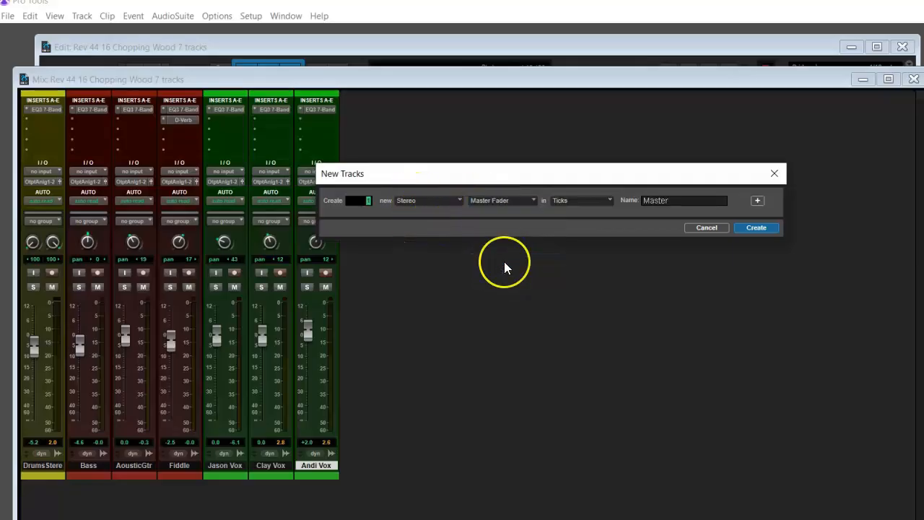
pyautogui.click(755, 227)
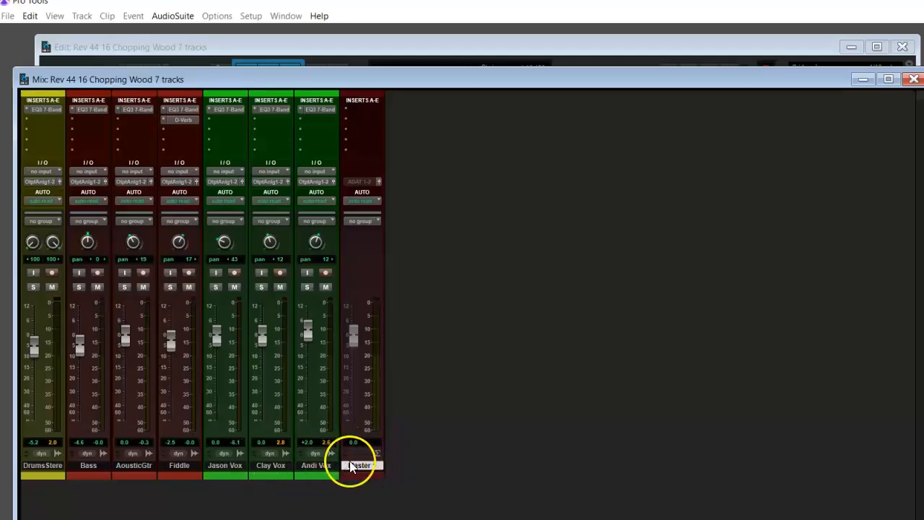
# Route the Master Fader's output to Output Analog 1-2 (Stereo) and play the mix briefly to check its meter.
pyautogui.moveTo(316, 466); pyautogui.dragTo(388, 460)
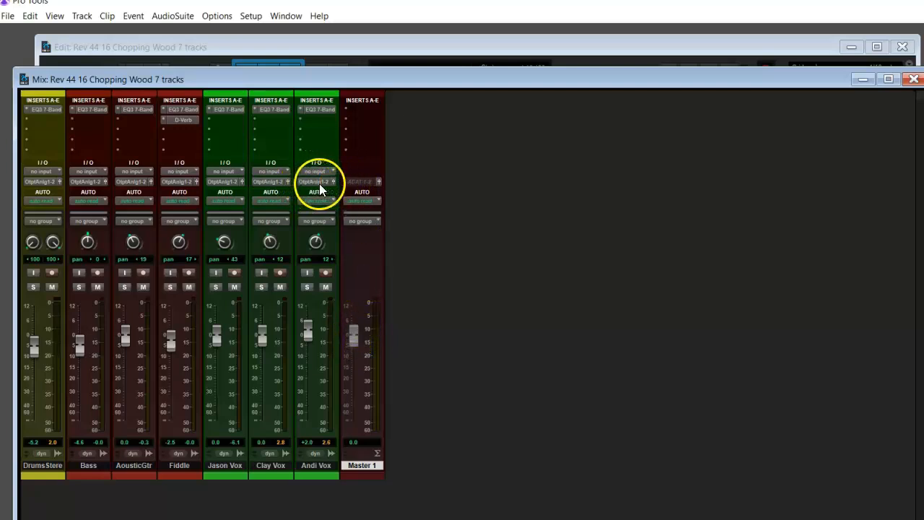
pyautogui.click(361, 183)
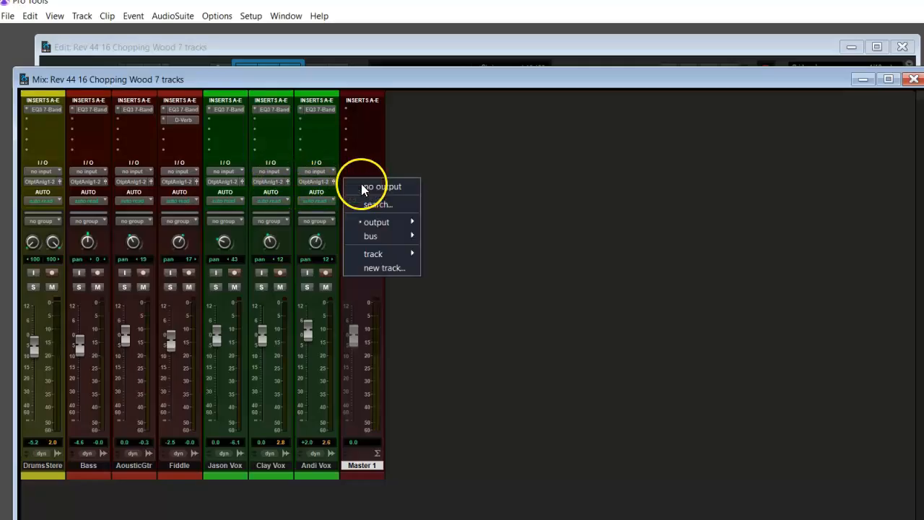
pyautogui.moveTo(390, 226)
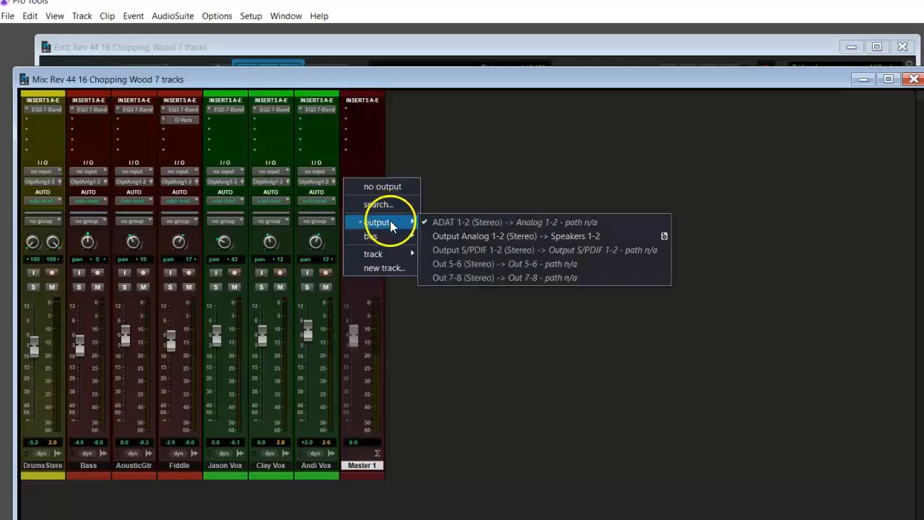
pyautogui.click(512, 235)
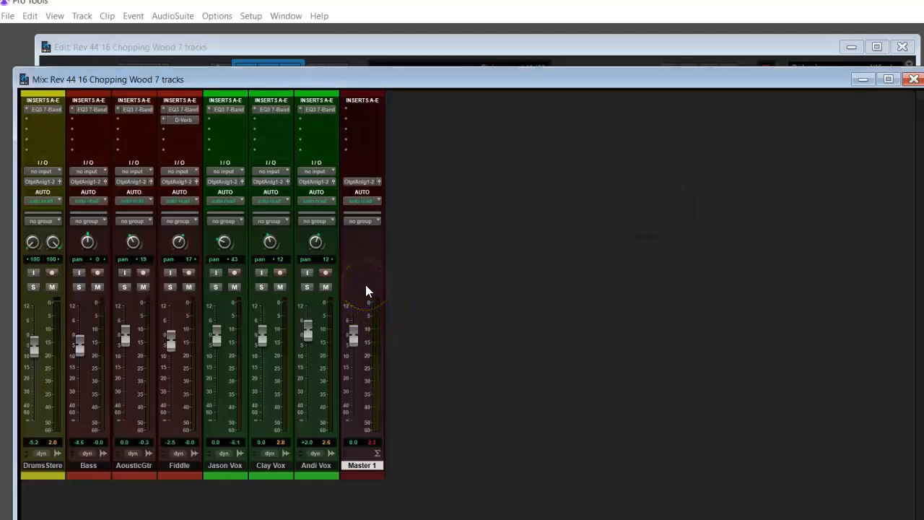
pyautogui.press('space')
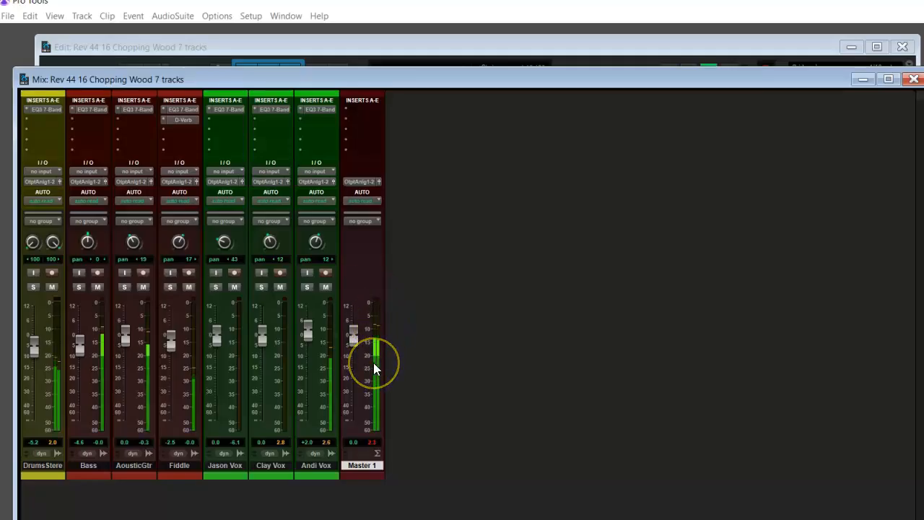
pyautogui.press('space')
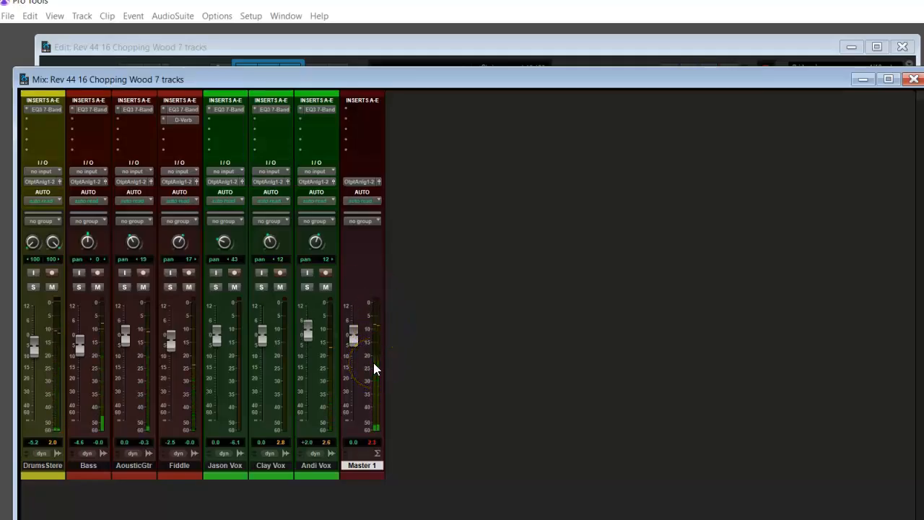
# Insert the multichannel dynamics plug-in Maxim (stereo) on the Master Fader, load its CD Mastering (16bit) preset, and close the plug-in window.
pyautogui.click(358, 114)
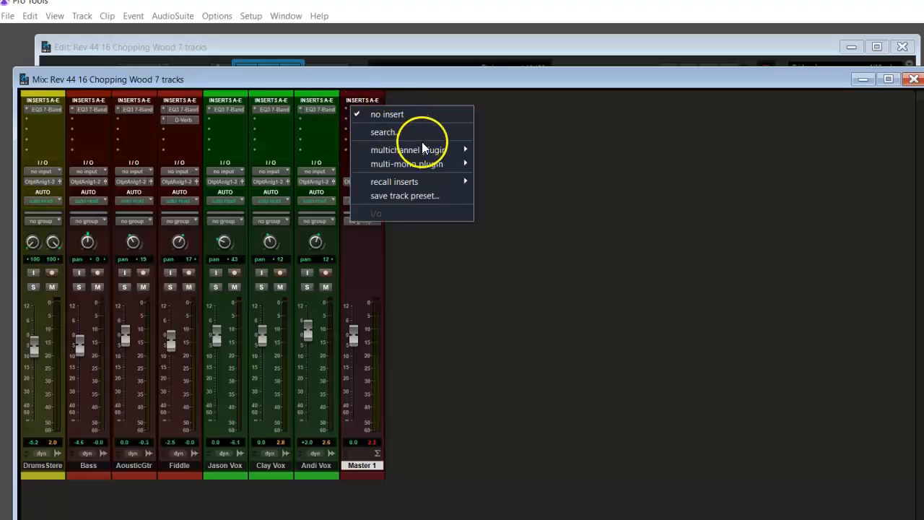
pyautogui.moveTo(423, 144)
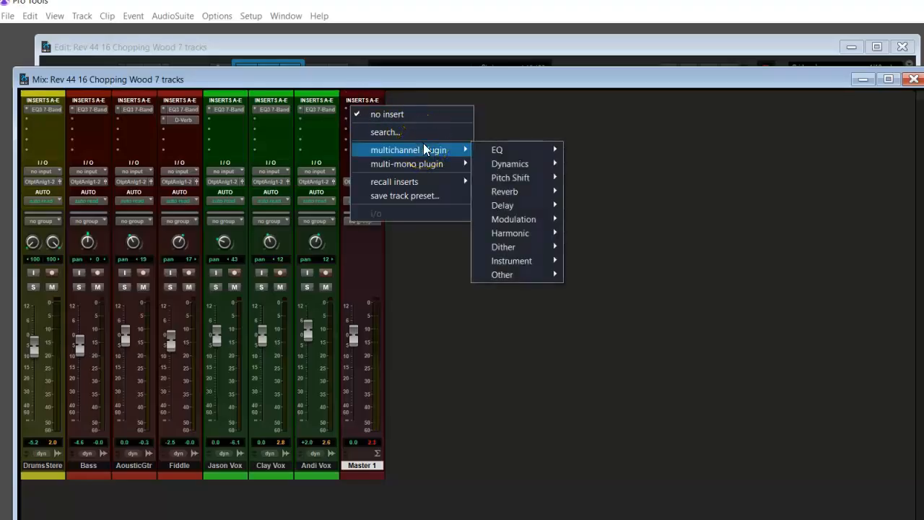
pyautogui.moveTo(524, 166)
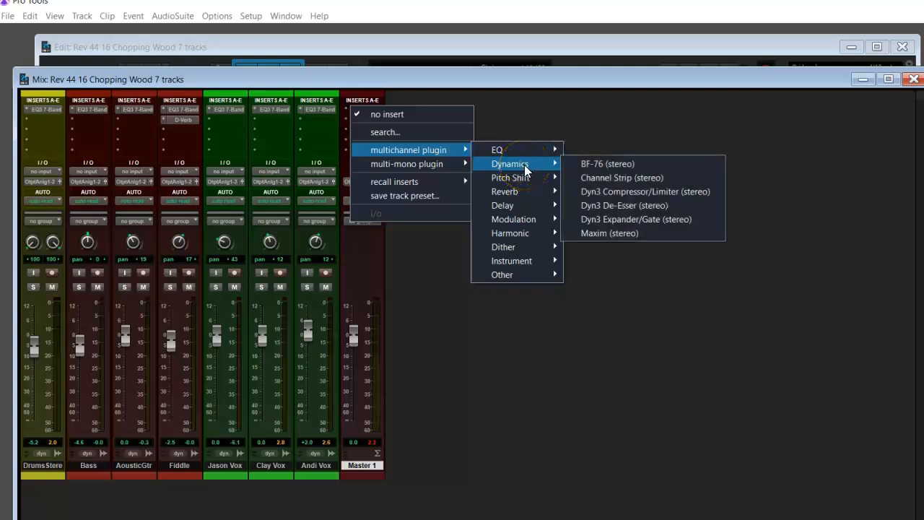
pyautogui.click(639, 231)
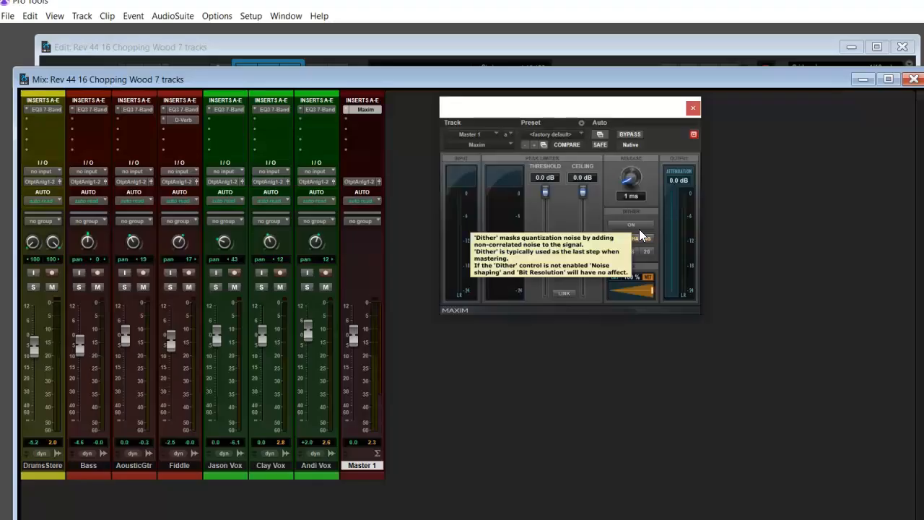
pyautogui.click(580, 137)
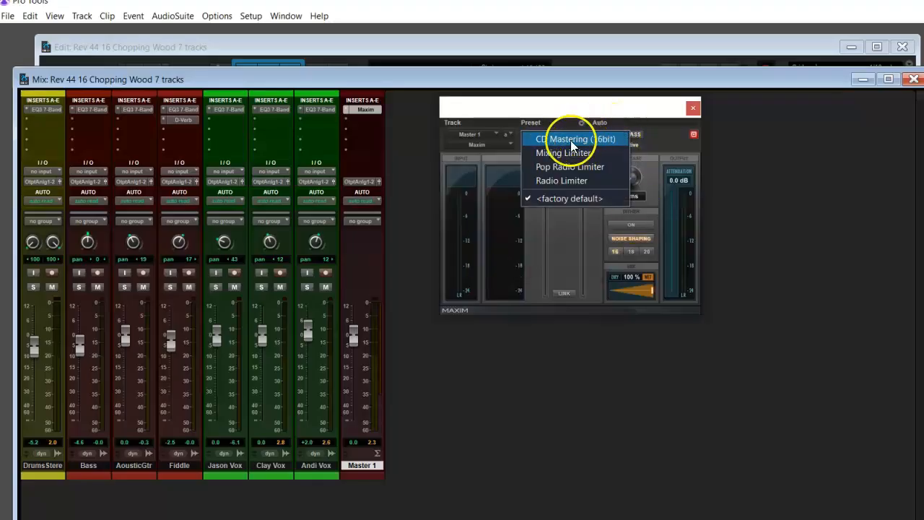
pyautogui.click(581, 140)
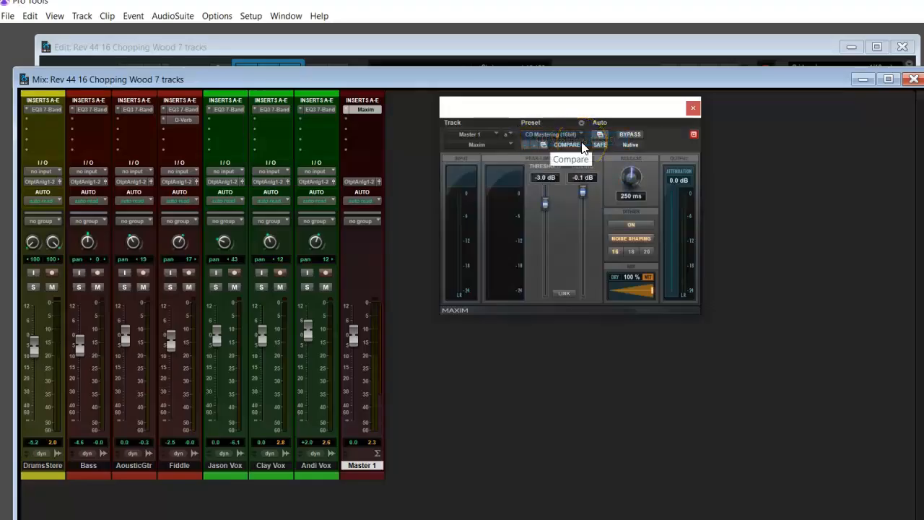
pyautogui.click(693, 107)
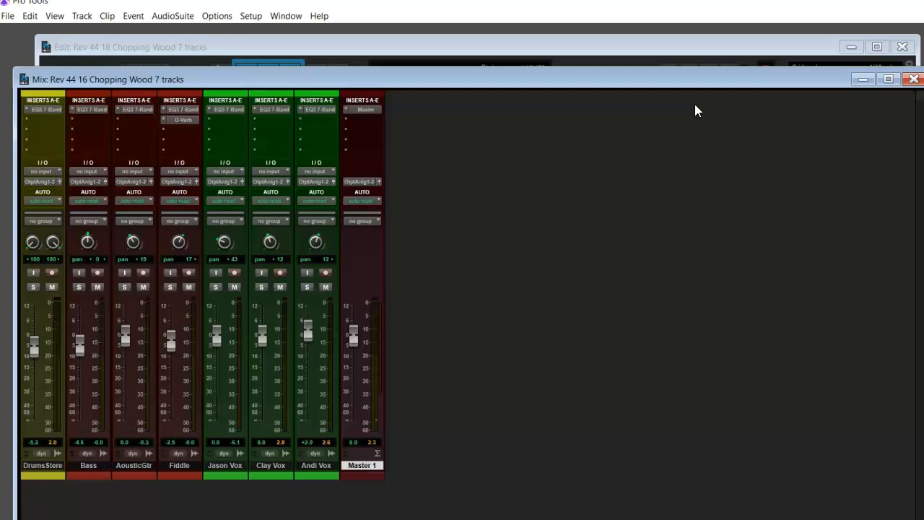
# Show the Edit window and zoom in on the Master Fader's volume lane at the end of the song.
pyautogui.hotkey('ctrl', '=')
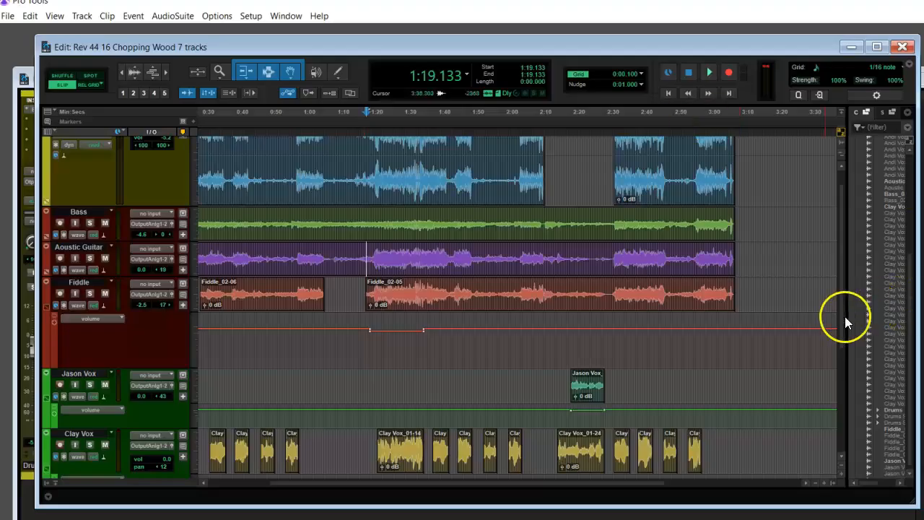
pyautogui.scroll(-4, 841, 339)
pyautogui.scroll(-2, 836, 394)
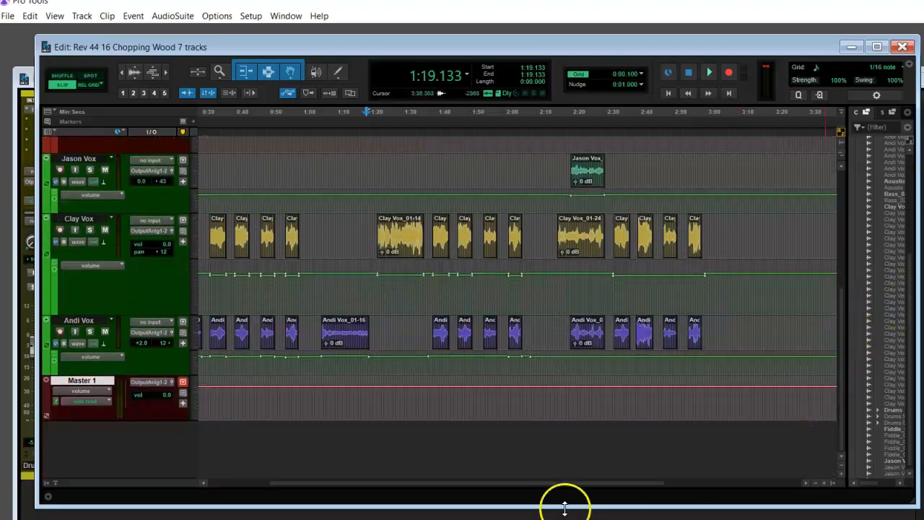
pyautogui.moveTo(577, 479); pyautogui.dragTo(718, 479)
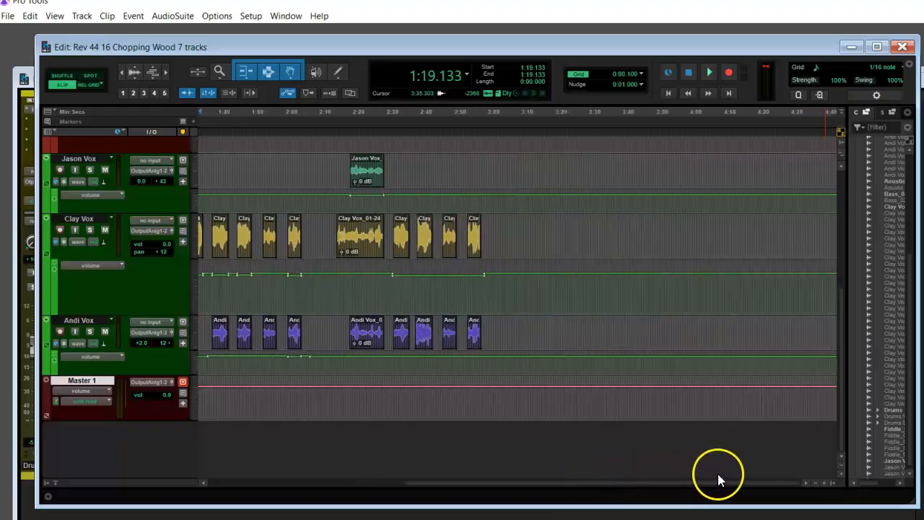
pyautogui.scroll(6, 836, 346)
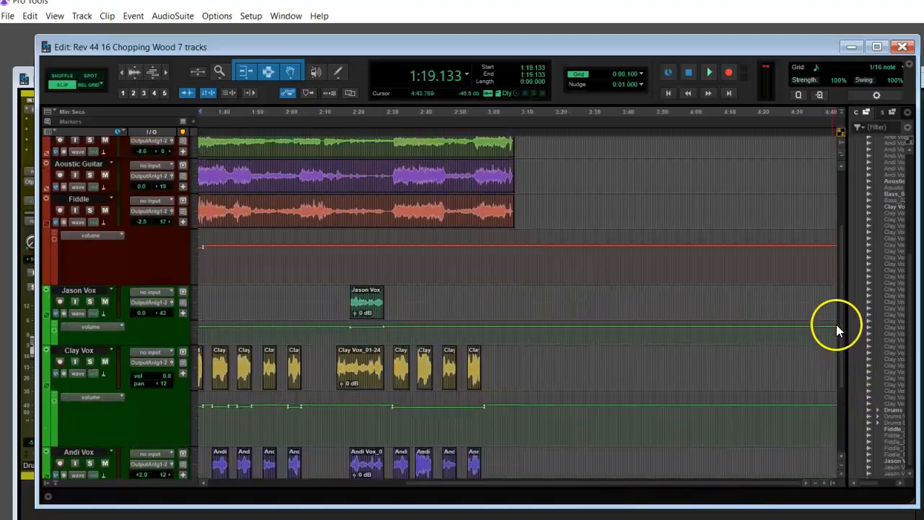
pyautogui.moveTo(841, 273); pyautogui.dragTo(841, 307)
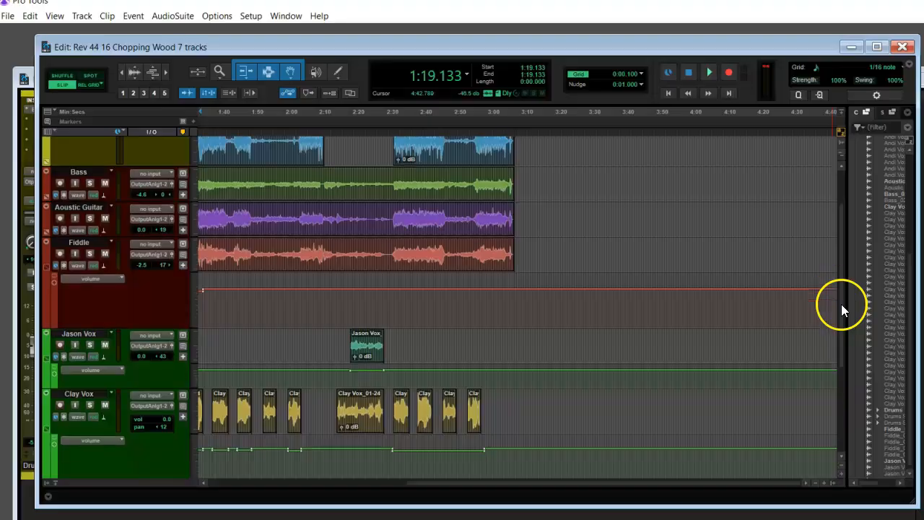
pyautogui.press('t')
pyautogui.press('t')
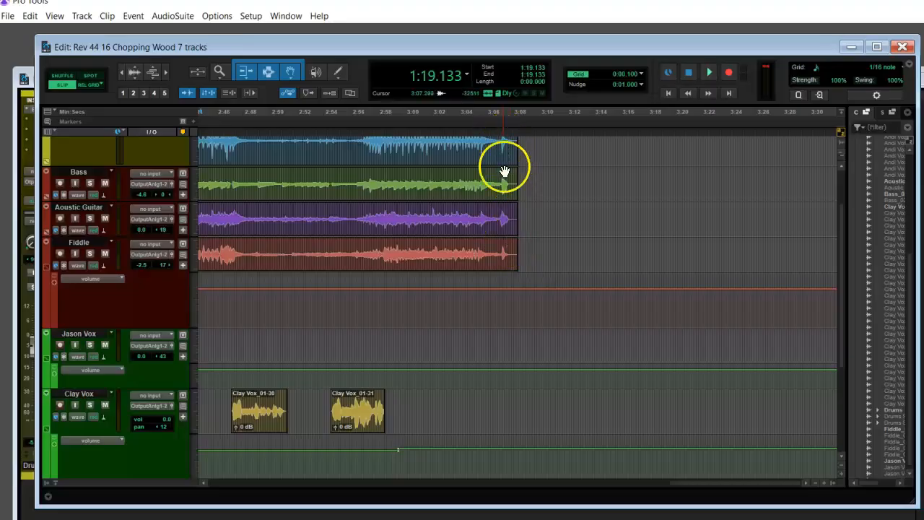
pyautogui.moveTo(841, 307); pyautogui.dragTo(839, 400)
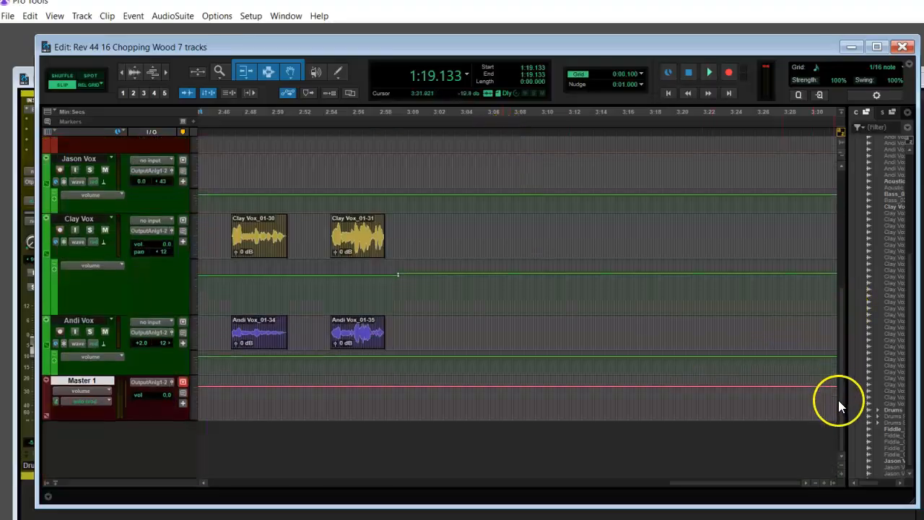
# Try a fast fade-out on the Master Fader's volume line from about 3:06 to 3:07, and play it from 3:04.858.
pyautogui.click(503, 389)
pyautogui.moveTo(503, 390); pyautogui.dragTo(502, 438)
pyautogui.click(470, 400)
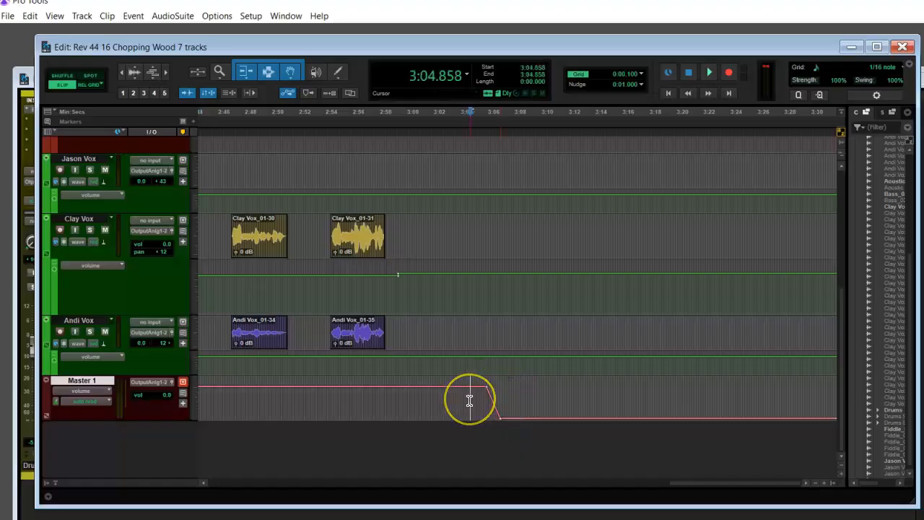
pyautogui.press('space')
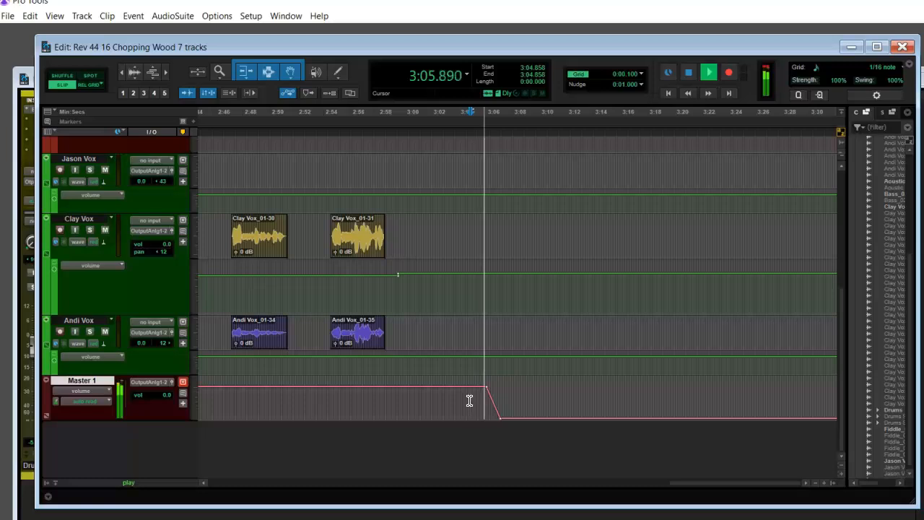
pyautogui.press('space')
# Delete the starting breakpoint of the master fade-out, and undo back to a flat master volume line.
pyautogui.click(482, 393)
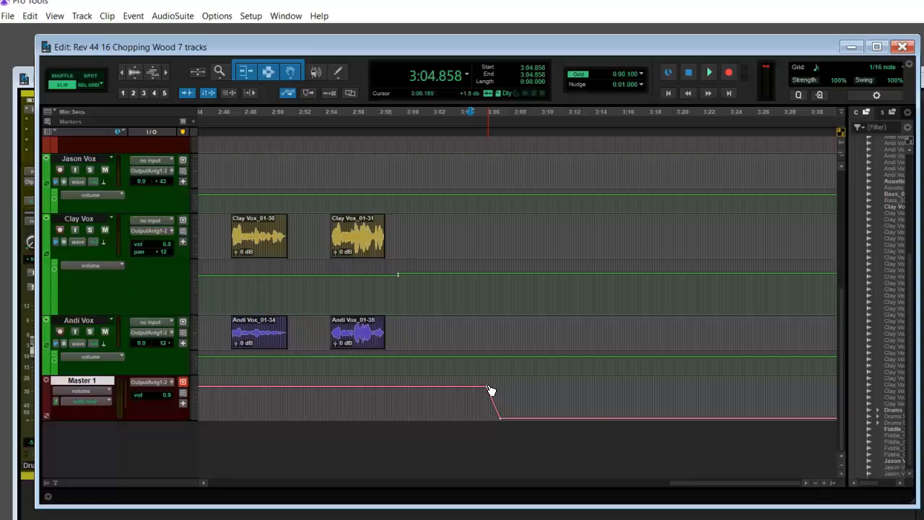
pyautogui.keyDown('alt'); pyautogui.click(490, 389); pyautogui.keyUp('alt')
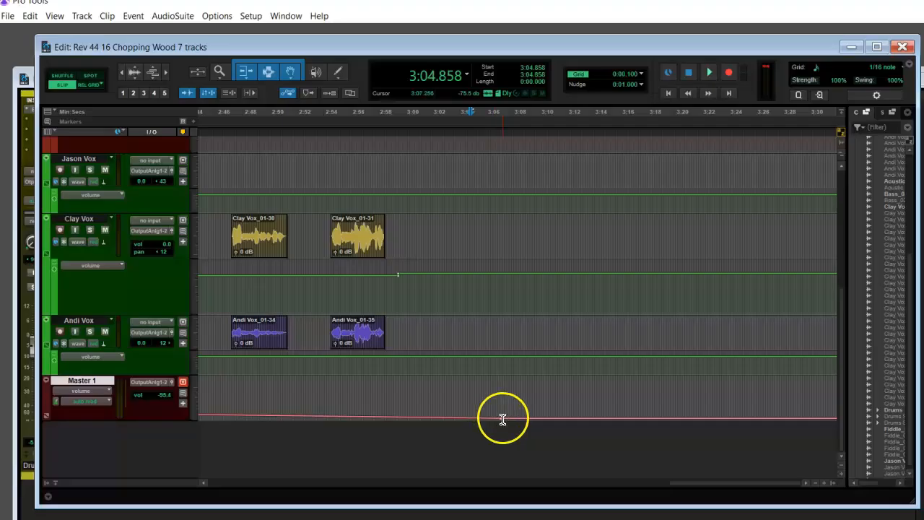
pyautogui.hotkey('ctrl', 'z')
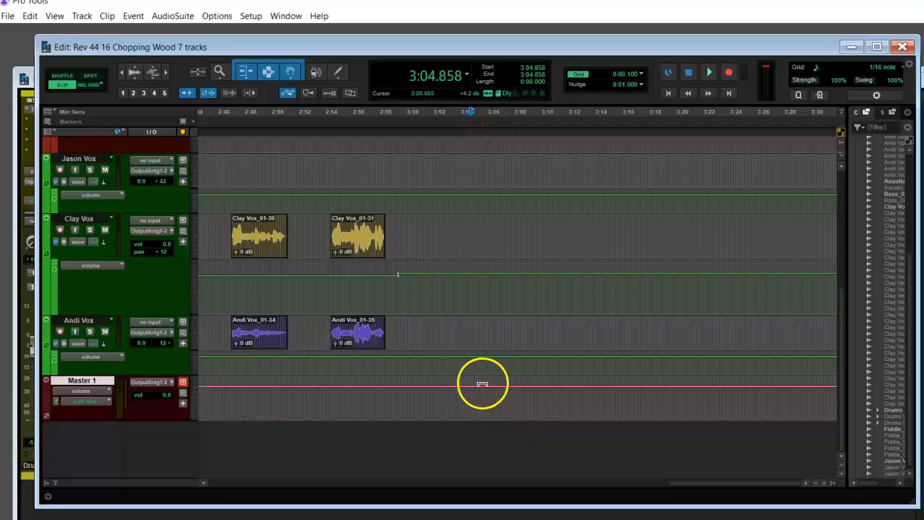
# Audition the ending from 3:05.457, draw a steep master volume fade-out starting at about 3:07.5, and play it from 3:06.742.
pyautogui.click(481, 390)
pyautogui.press('space')
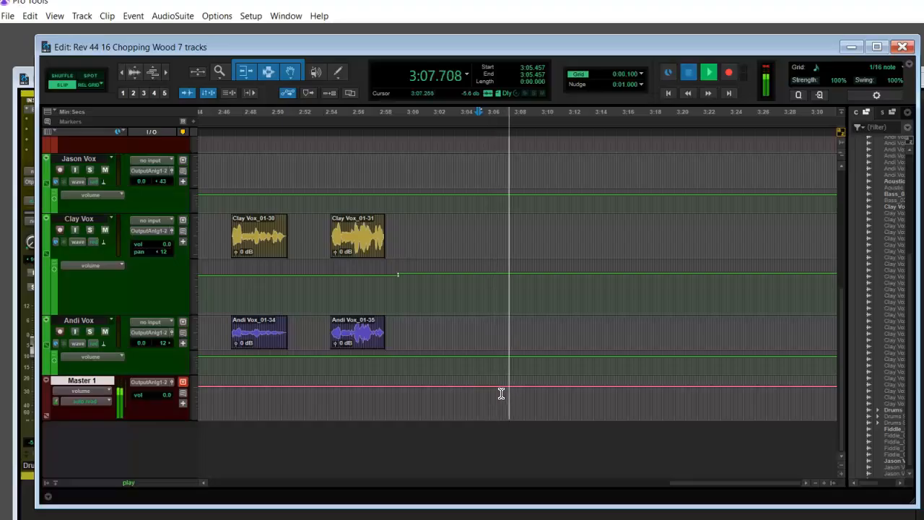
pyautogui.press('space')
pyautogui.click(507, 390)
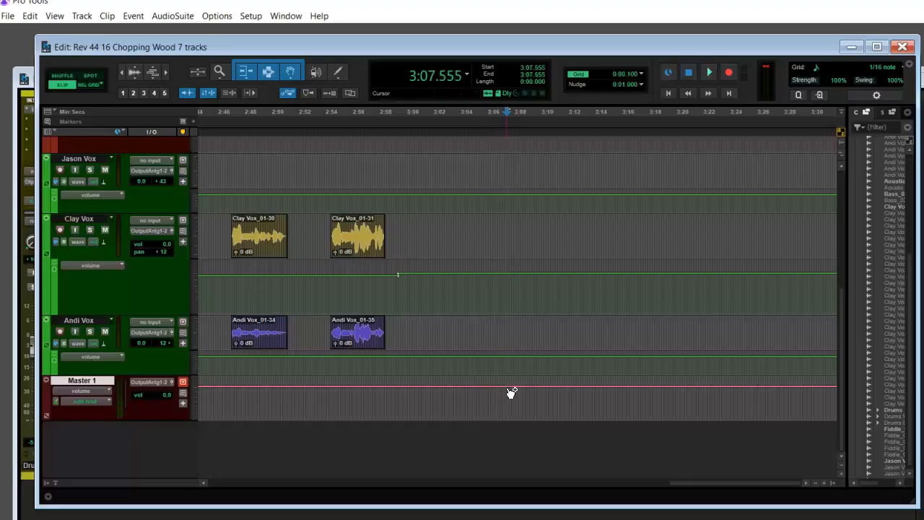
pyautogui.moveTo(511, 390); pyautogui.dragTo(516, 426)
pyautogui.click(495, 399)
pyautogui.press('space')
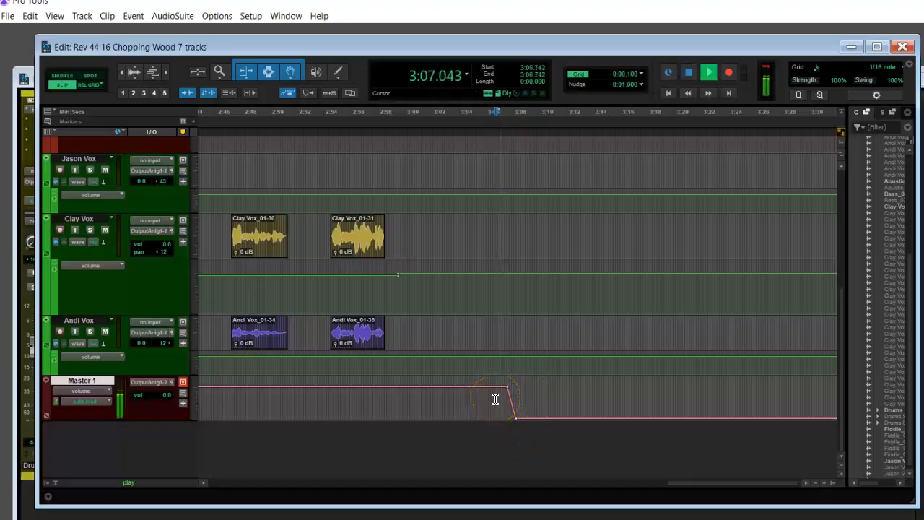
# Stop playback and check the lab assignment's instruction for bouncing the mix, returning to the Edit window.
pyautogui.press('space')
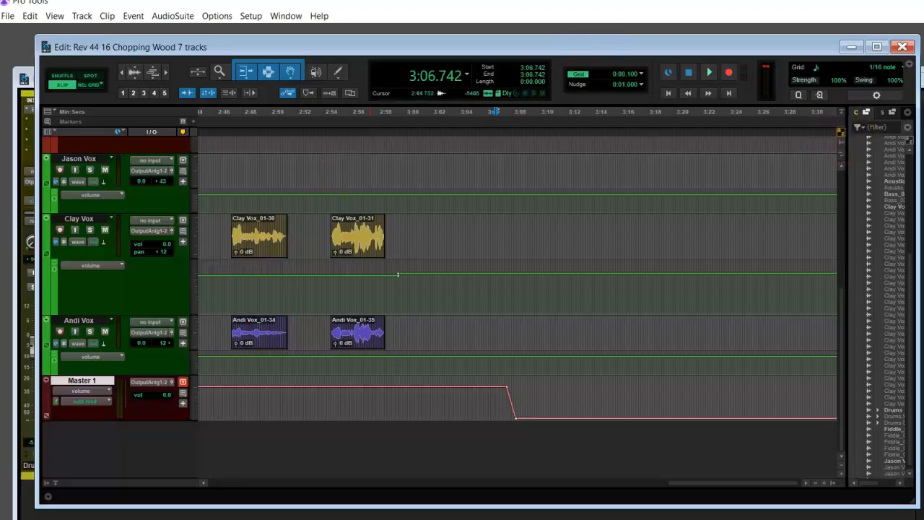
pyautogui.hotkey('alt', 'Tab')
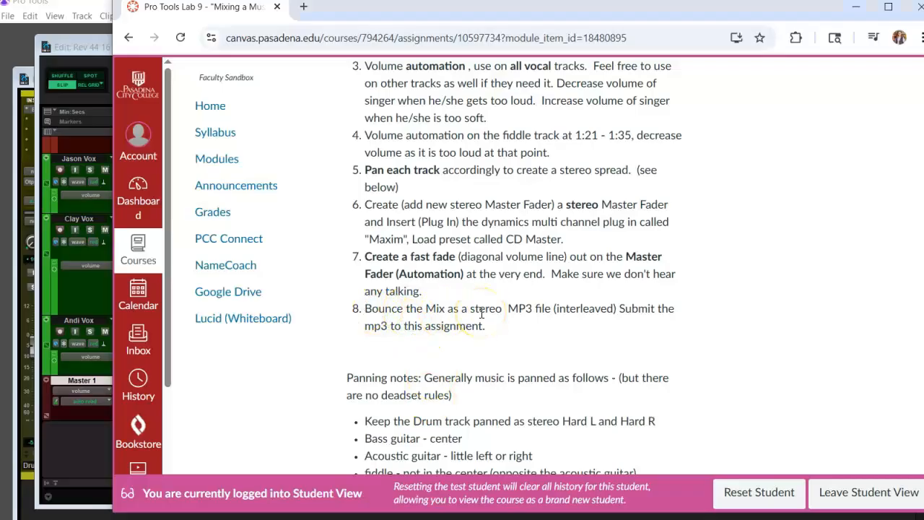
pyautogui.click(91, 417)
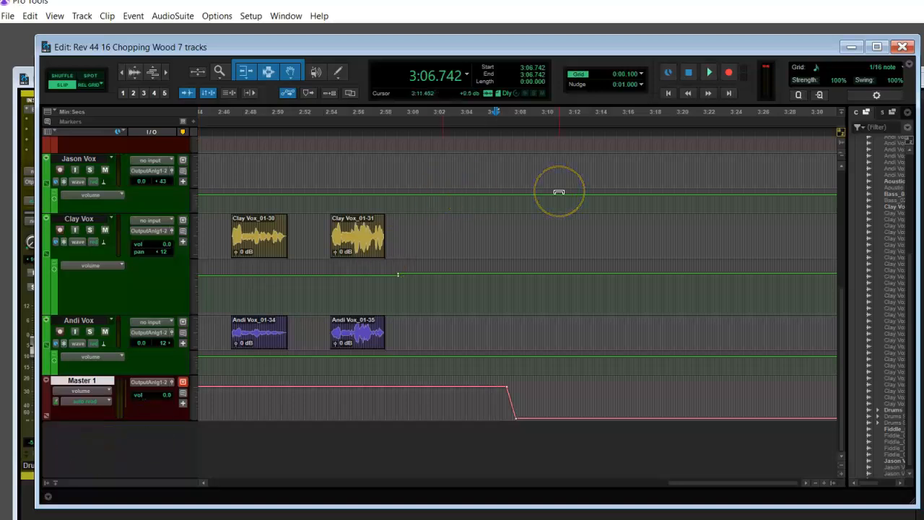
# Select the whole song across all tracks, from 0:00.000 to about 3:09.8, just past the master fade-out.
pyautogui.hotkey('ctrl', '[')
pyautogui.hotkey('ctrl', '[')
pyautogui.hotkey('ctrl', '[')
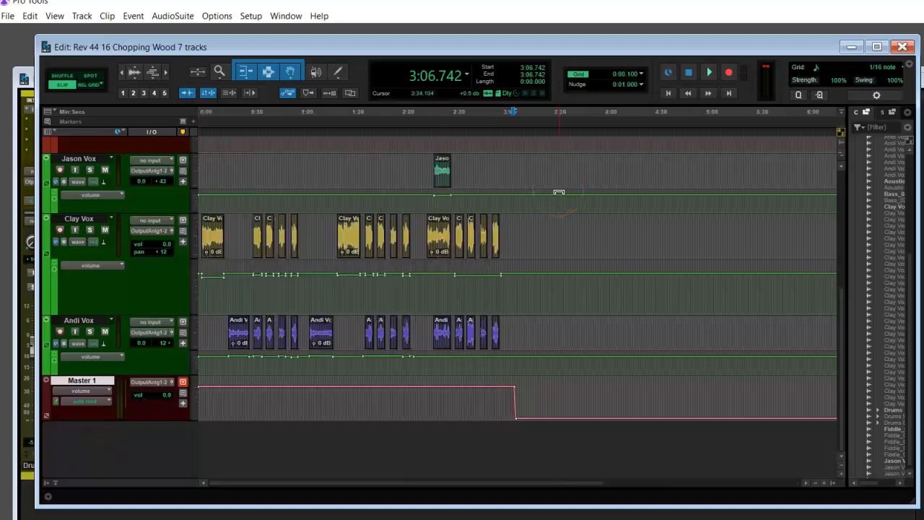
pyautogui.hotkey('ctrl', '[')
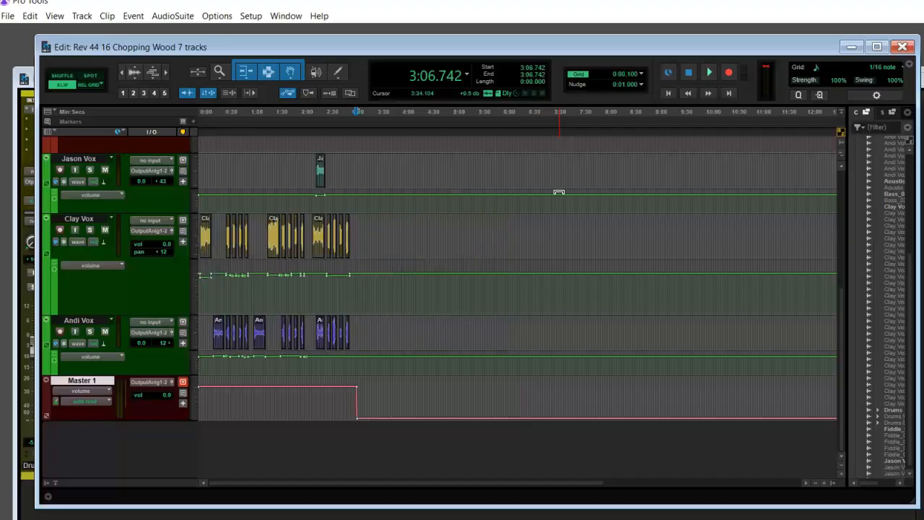
pyautogui.click(362, 113)
pyautogui.click(359, 114)
pyautogui.moveTo(358, 114); pyautogui.dragTo(169, 125)
pyautogui.scroll(3, 837, 289)
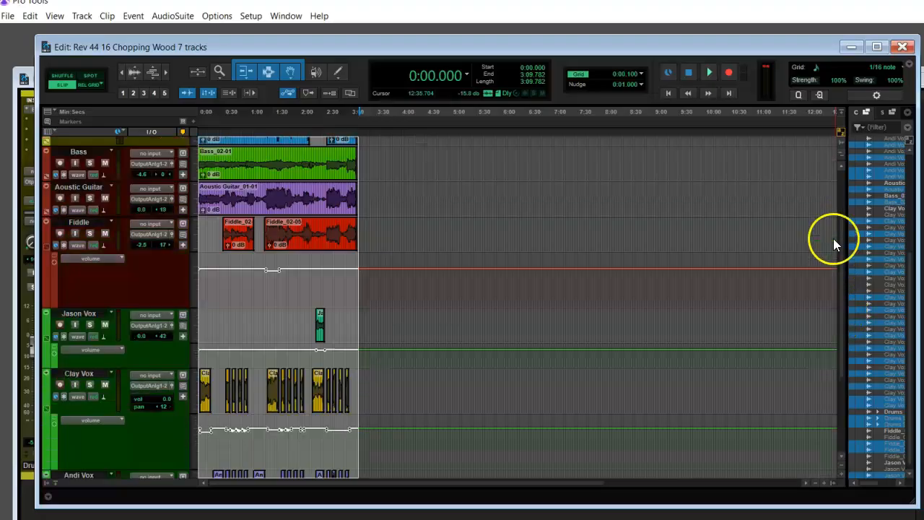
pyautogui.scroll(3, 833, 217)
pyautogui.scroll(-6, 838, 238)
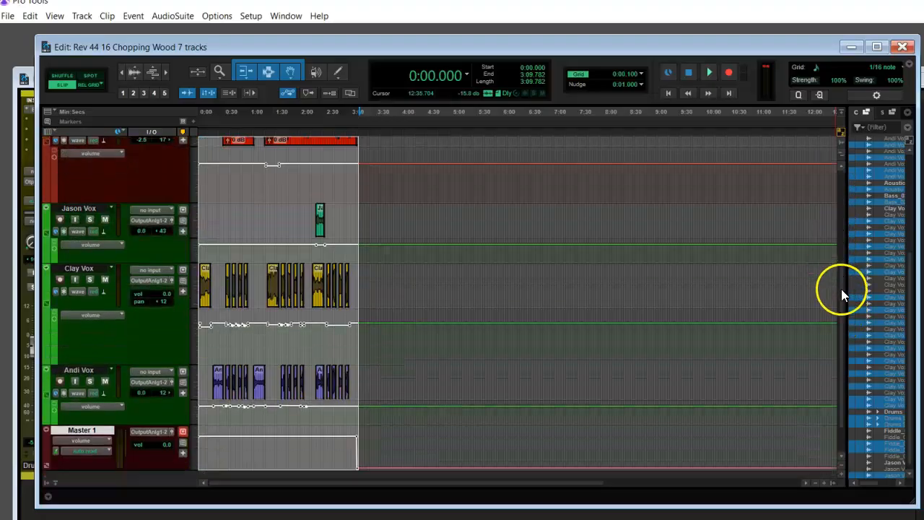
pyautogui.scroll(5, 839, 281)
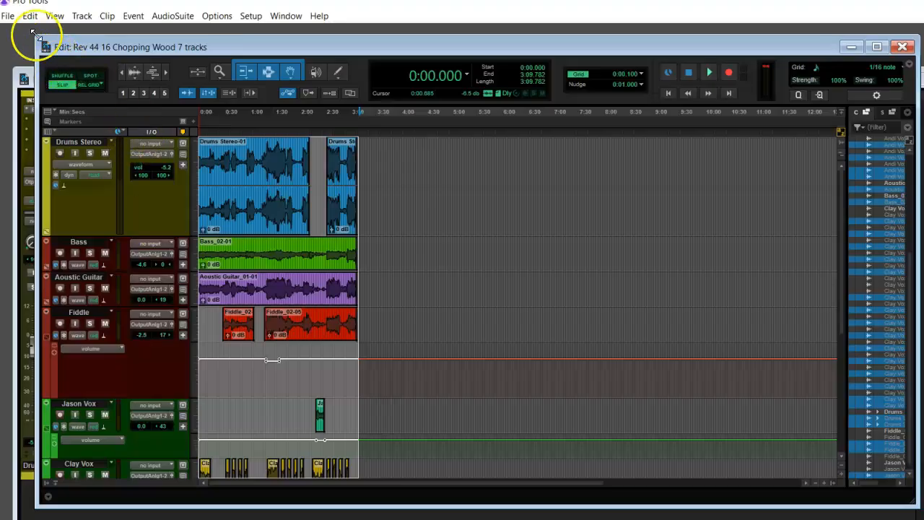
# Bounce the mix offline as an interleaved 44.1 kHz MP3 named Chopping Wood Mix GD into Bounced Files, at 160 kbit/s.
pyautogui.click(7, 16)
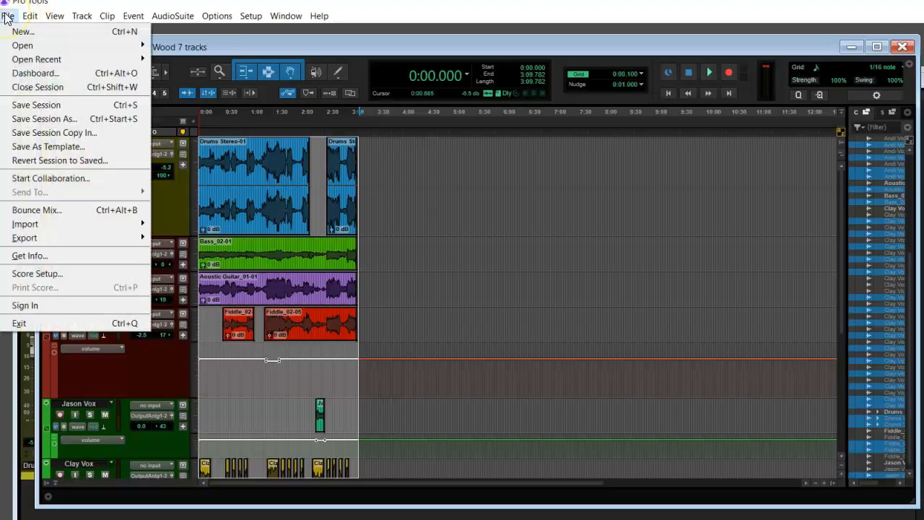
pyautogui.click(100, 205)
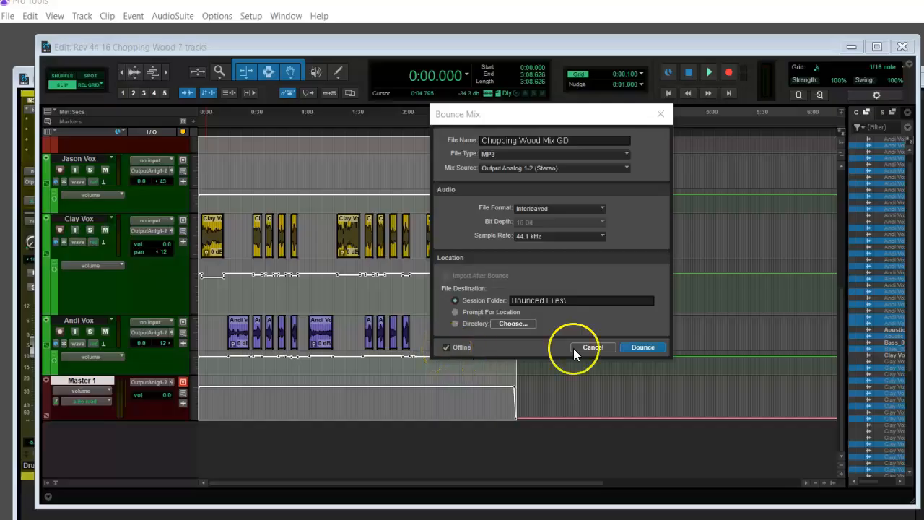
pyautogui.click(645, 347)
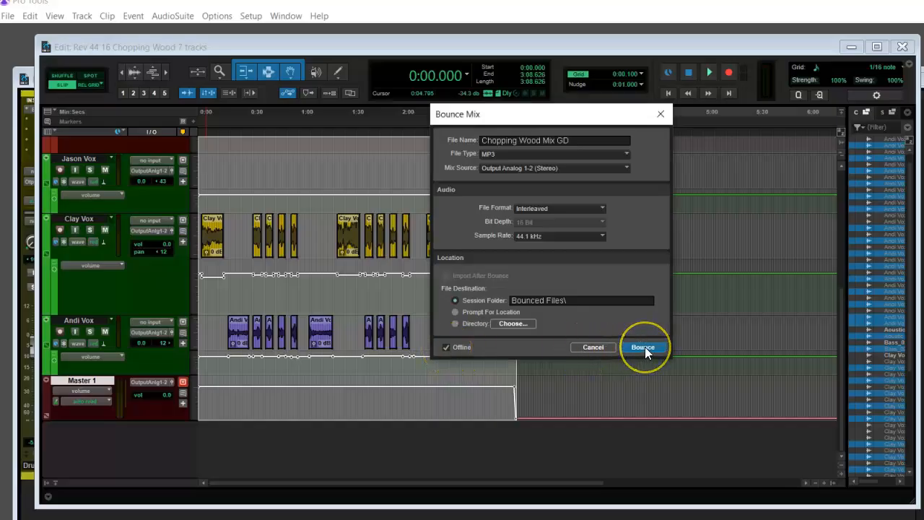
pyautogui.click(645, 347)
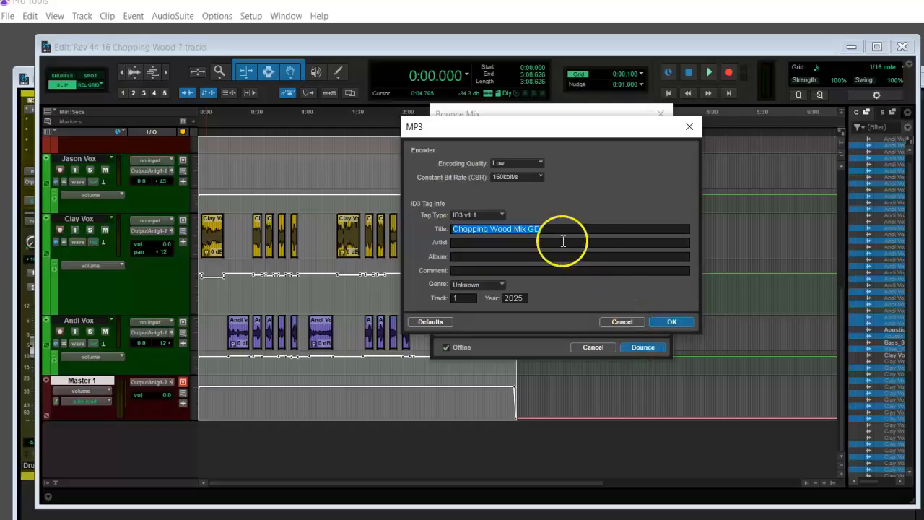
pyautogui.click(672, 322)
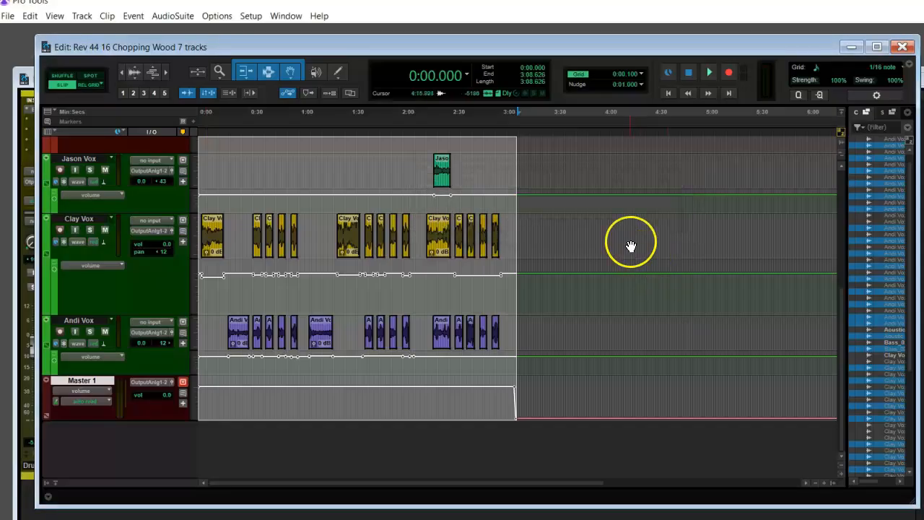
# Clear the timeline selection, close the session, and open the Documents folder in File Explorer.
pyautogui.click(621, 224)
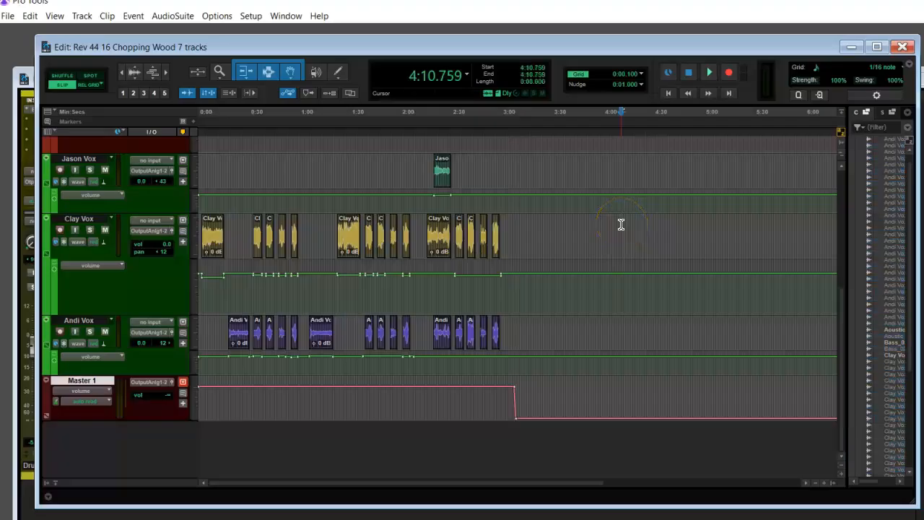
pyautogui.hotkey('ctrl', 'shift', 'w')
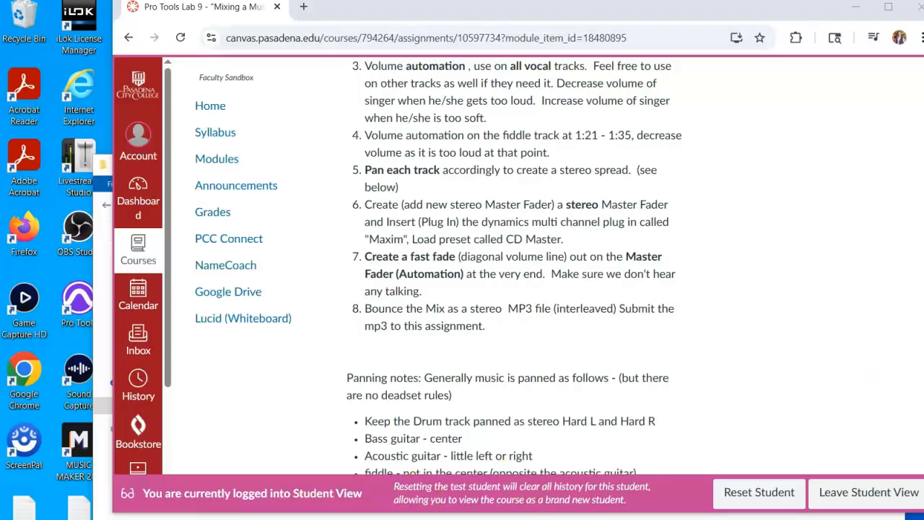
pyautogui.press('super')
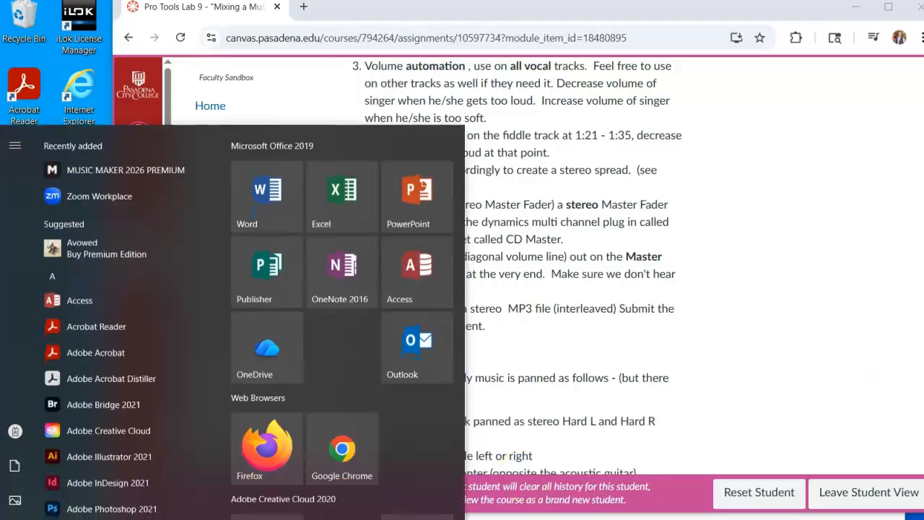
pyautogui.click(57, 473)
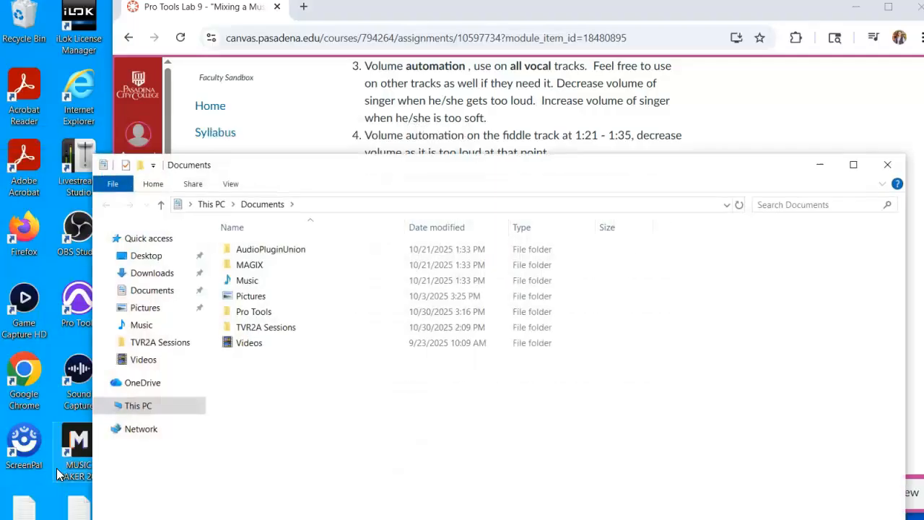
# Open Bounced Files inside TVR2A Sessions and Rev 44 16 Chopping Wood 7 tracks, and select the Chopping Wood Mix GD file.
pyautogui.doubleClick(275, 329)
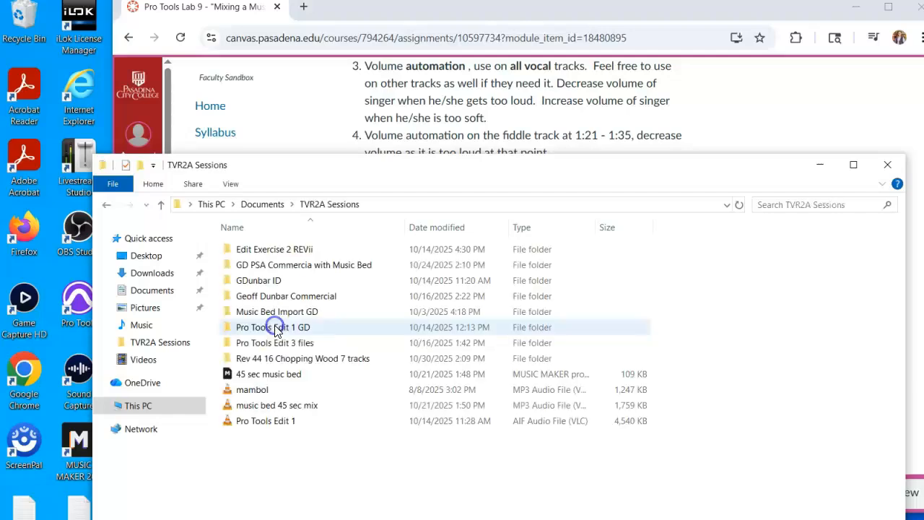
pyautogui.click(303, 281)
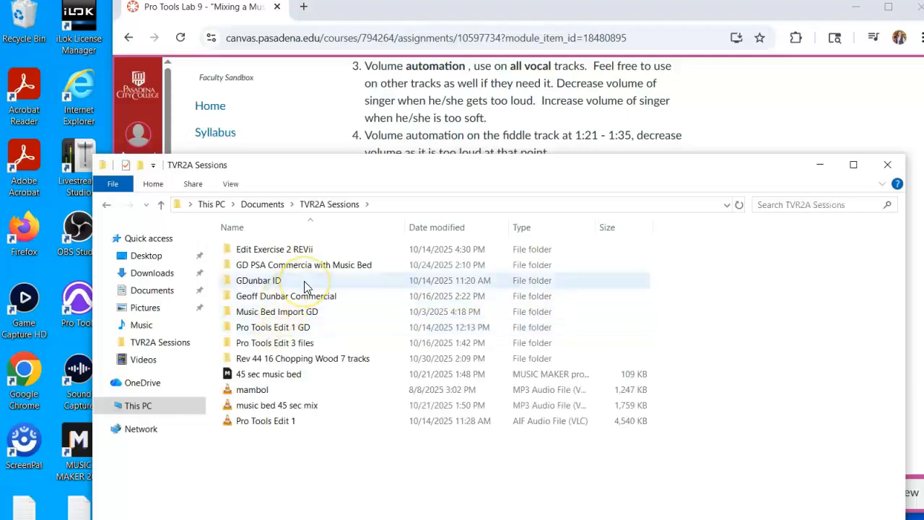
pyautogui.click(282, 359)
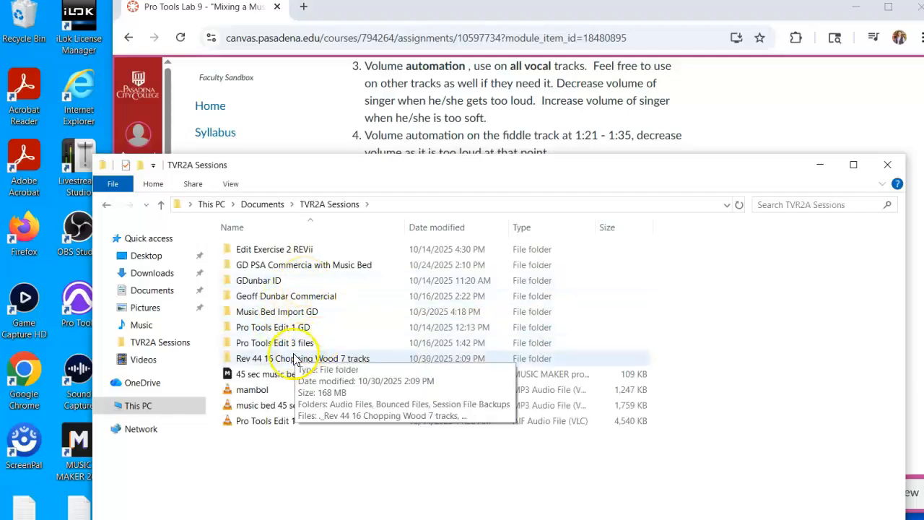
pyautogui.doubleClick(266, 361)
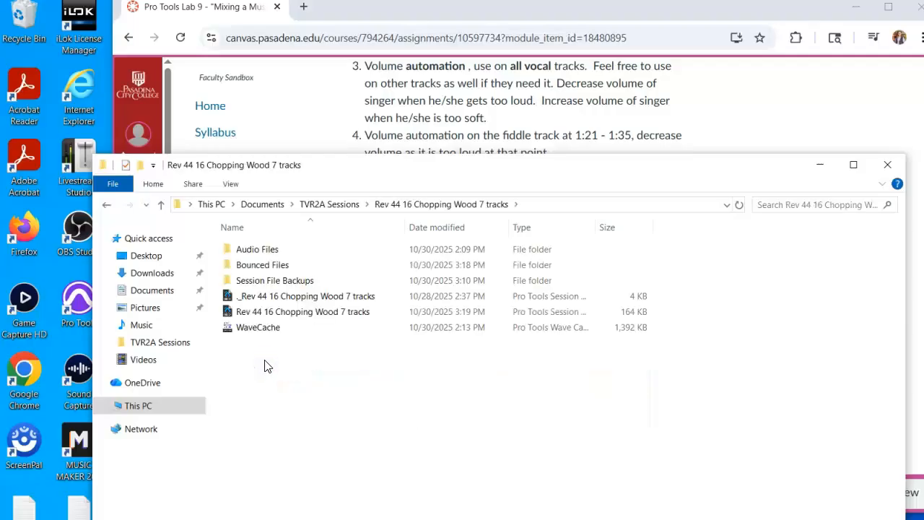
pyautogui.click(267, 269)
pyautogui.doubleClick(265, 269)
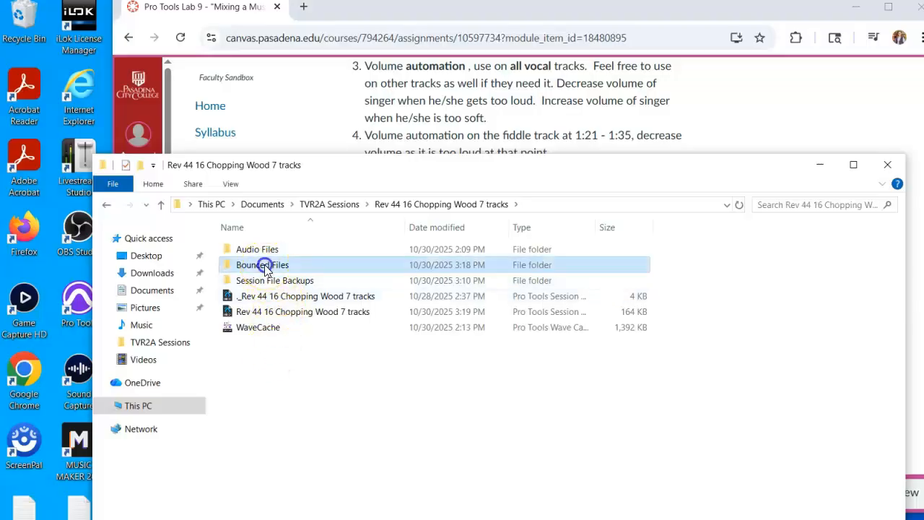
pyautogui.click(286, 252)
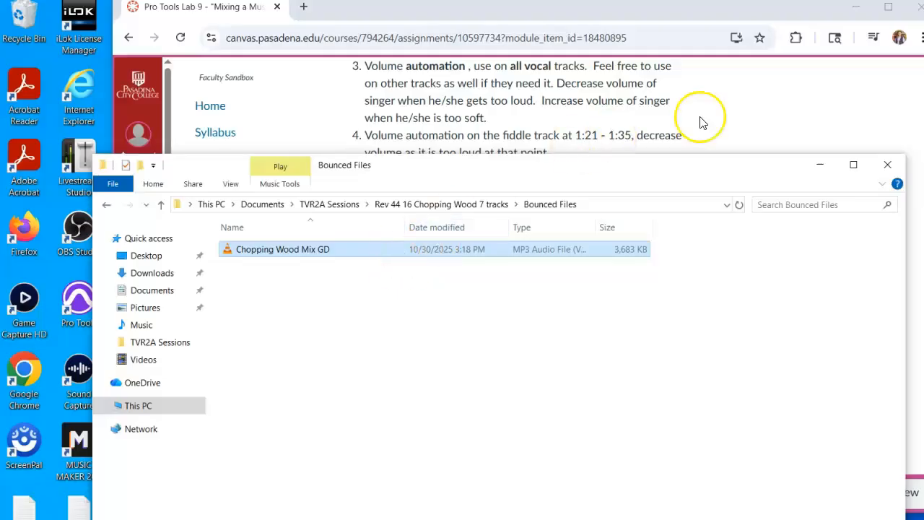
# Switch to the Pro Tools Lab 9 page in the browser and start the assignment submission with its file upload area showing.
pyautogui.click(775, 104)
pyautogui.moveTo(923, 367); pyautogui.dragTo(910, 149)
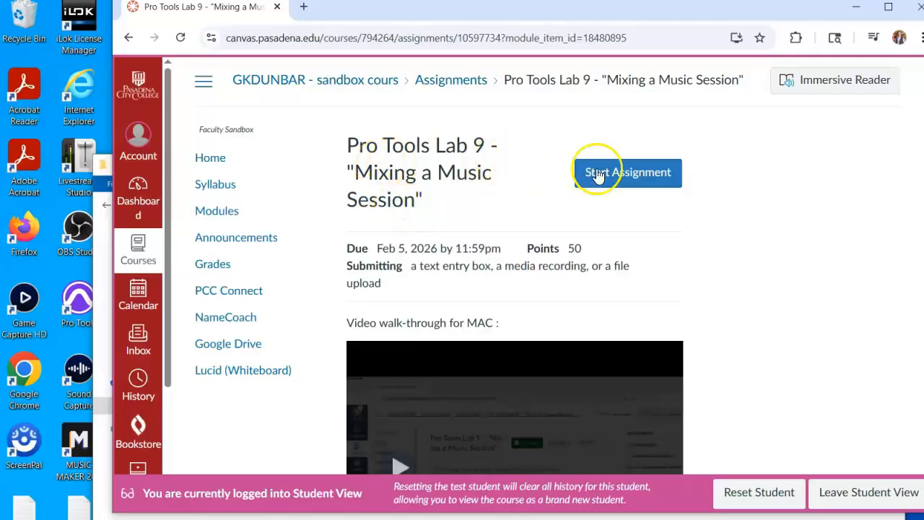
pyautogui.click(628, 174)
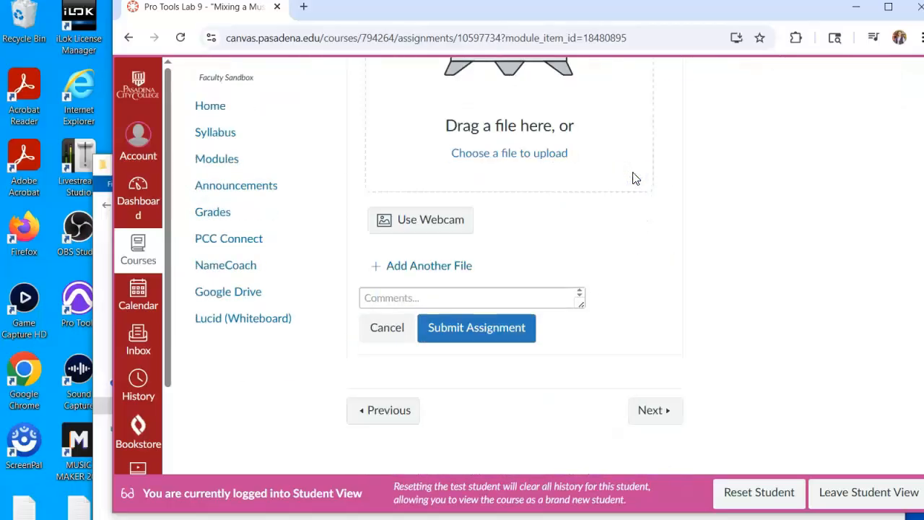
pyautogui.scroll(3, 567, 248)
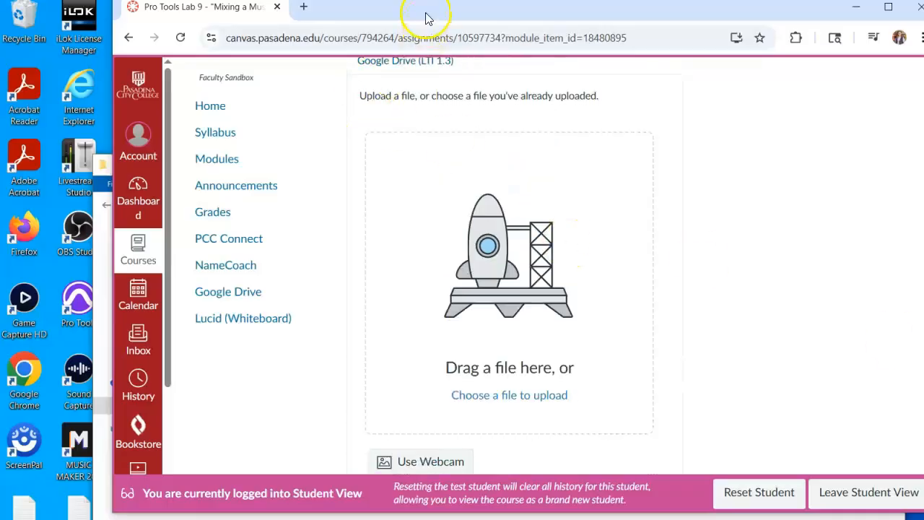
# Add the Chopping Wood Mix GD MP3 from File Explorer to the file upload and submit the assignment.
pyautogui.moveTo(426, 18); pyautogui.dragTo(503, 26)
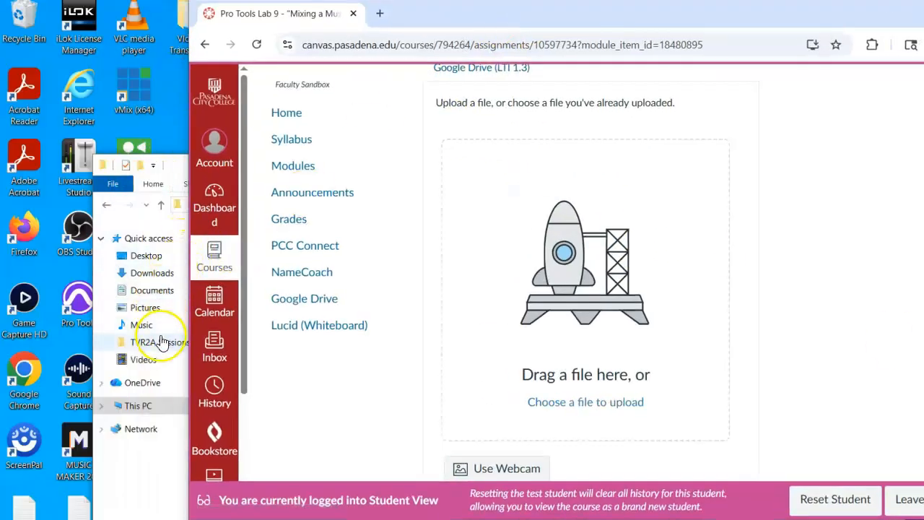
pyautogui.click(165, 477)
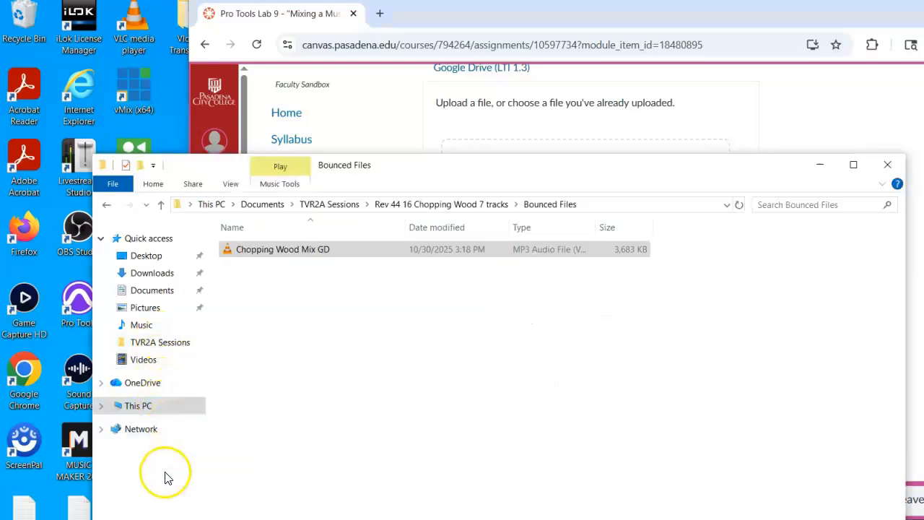
pyautogui.moveTo(436, 169); pyautogui.dragTo(495, 327)
pyautogui.moveTo(385, 406); pyautogui.dragTo(560, 272)
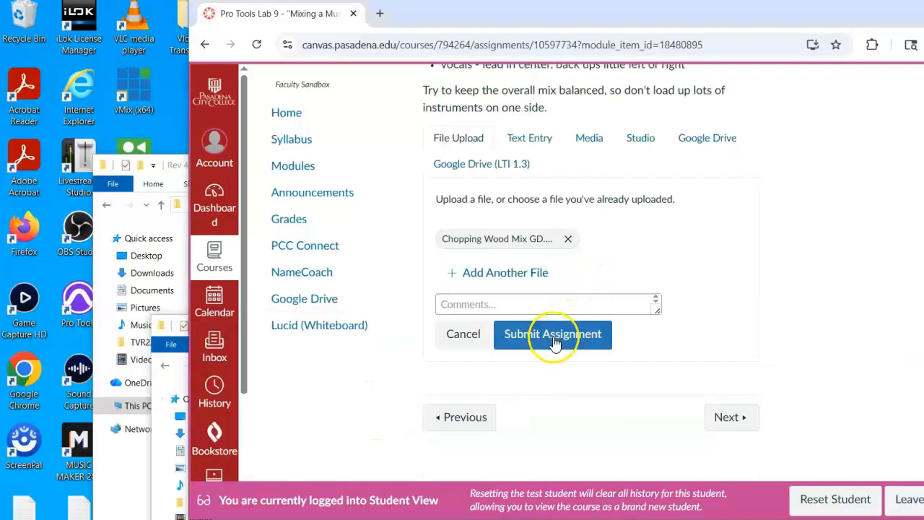
pyautogui.moveTo(758, 16); pyautogui.dragTo(648, 17)
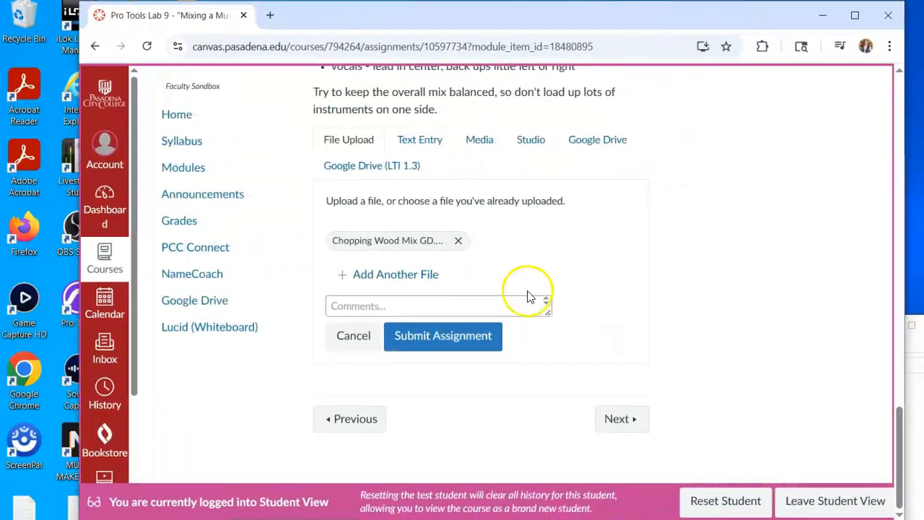
pyautogui.click(446, 336)
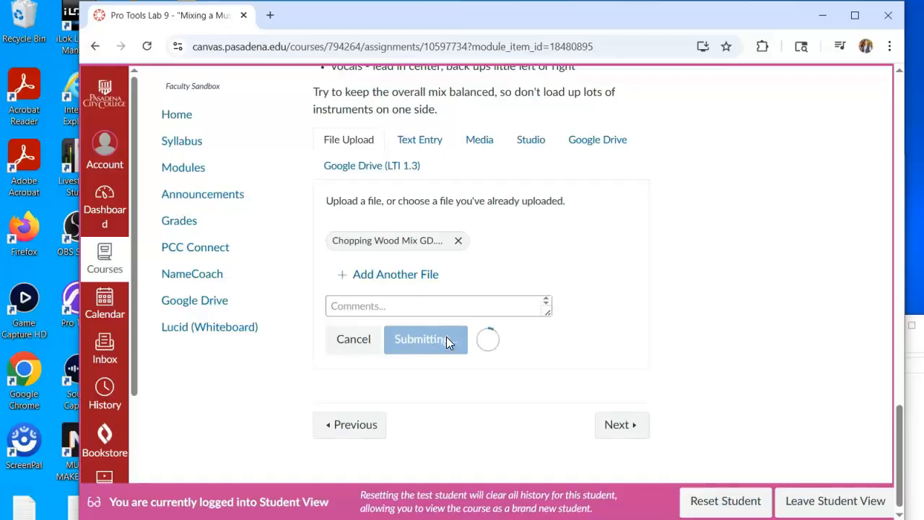